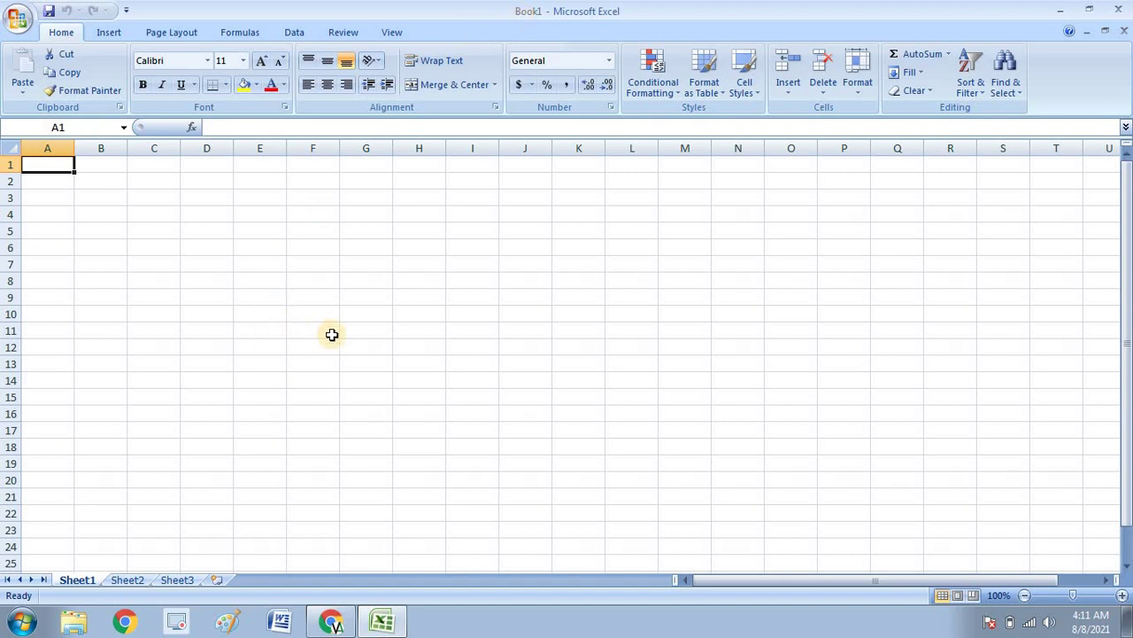
Switch among Sheet1, Sheet2 and Sheet3 to examine the workbook's worksheets
click(124, 579)
click(181, 580)
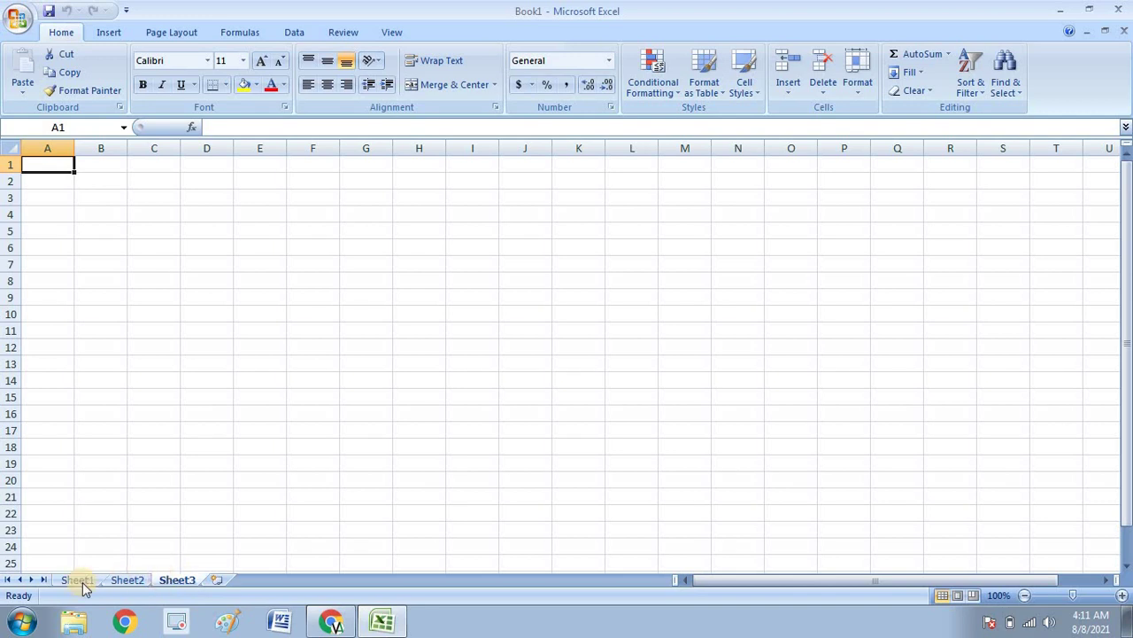
click(77, 583)
click(130, 582)
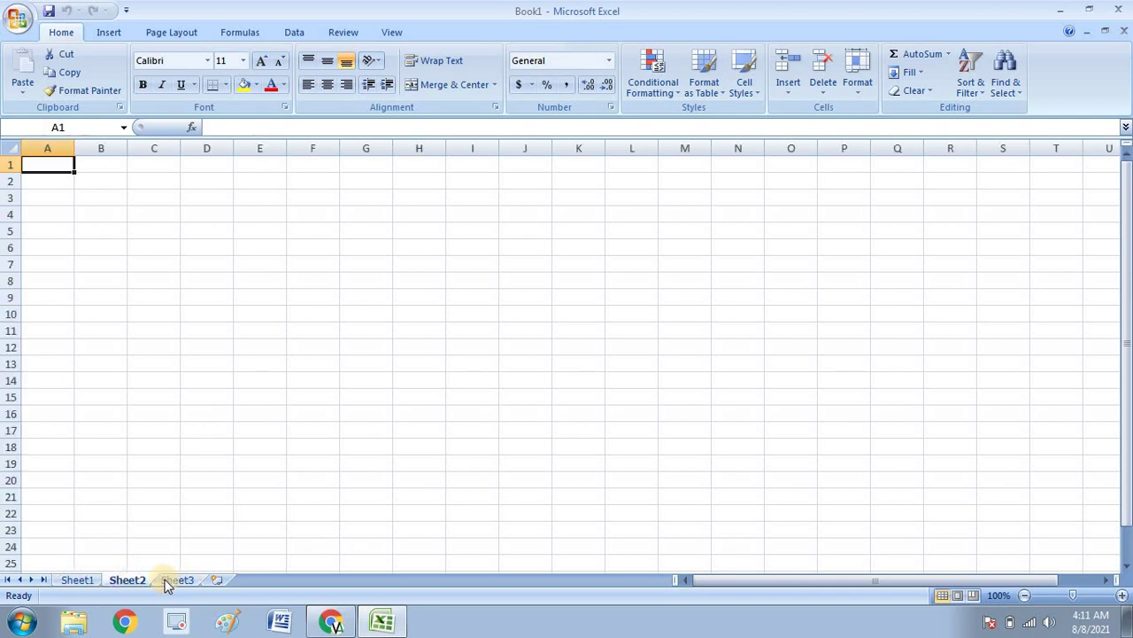
click(174, 580)
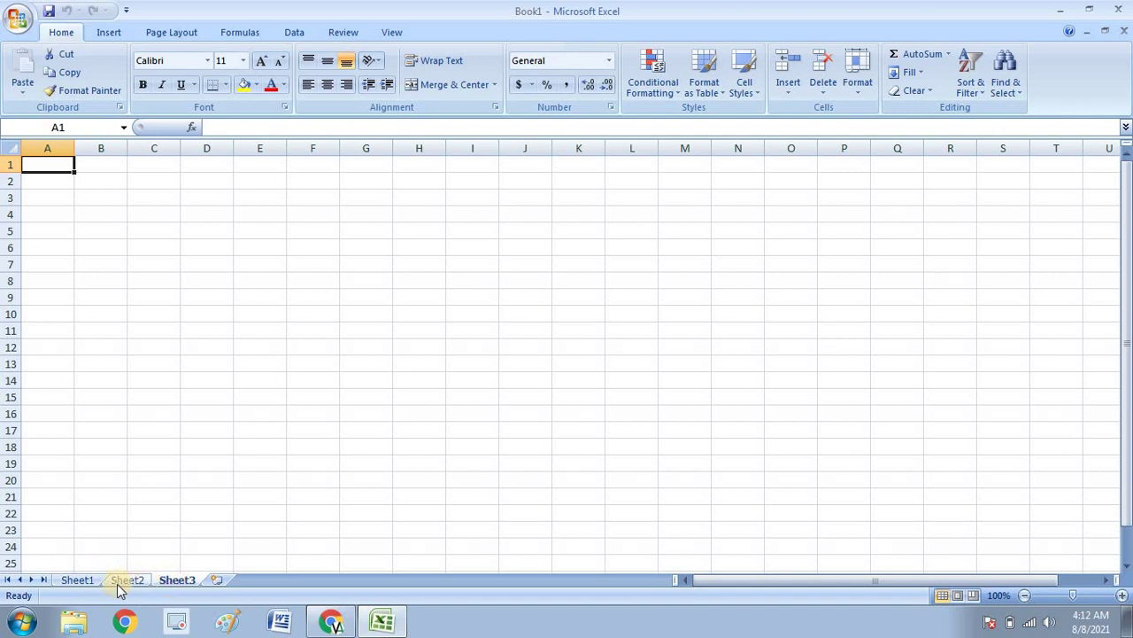
click(81, 580)
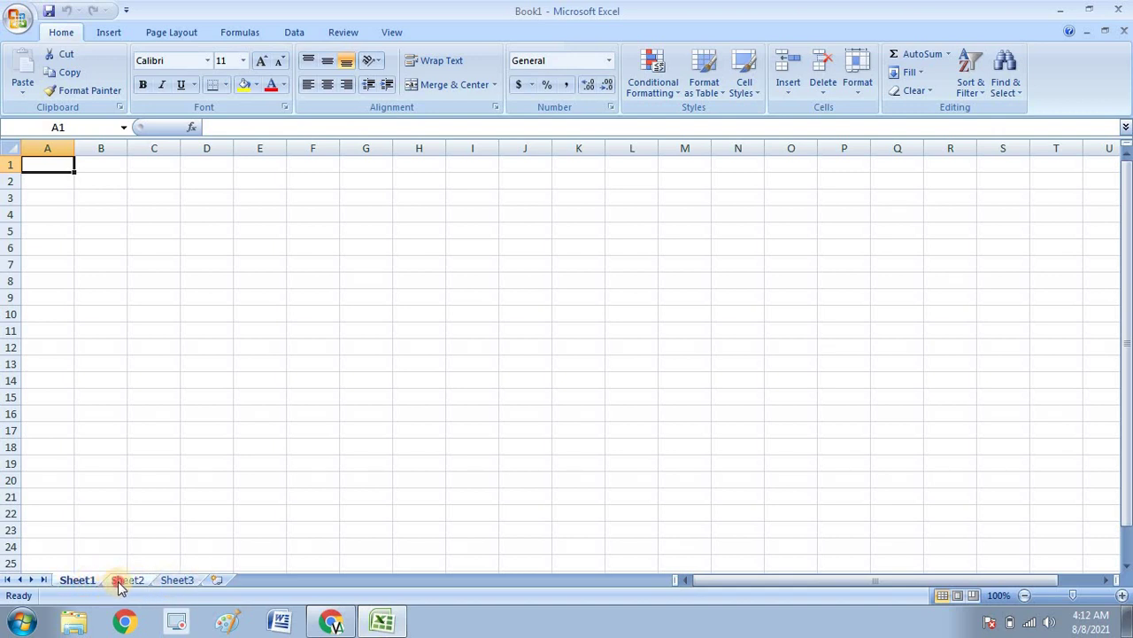
click(122, 581)
click(172, 581)
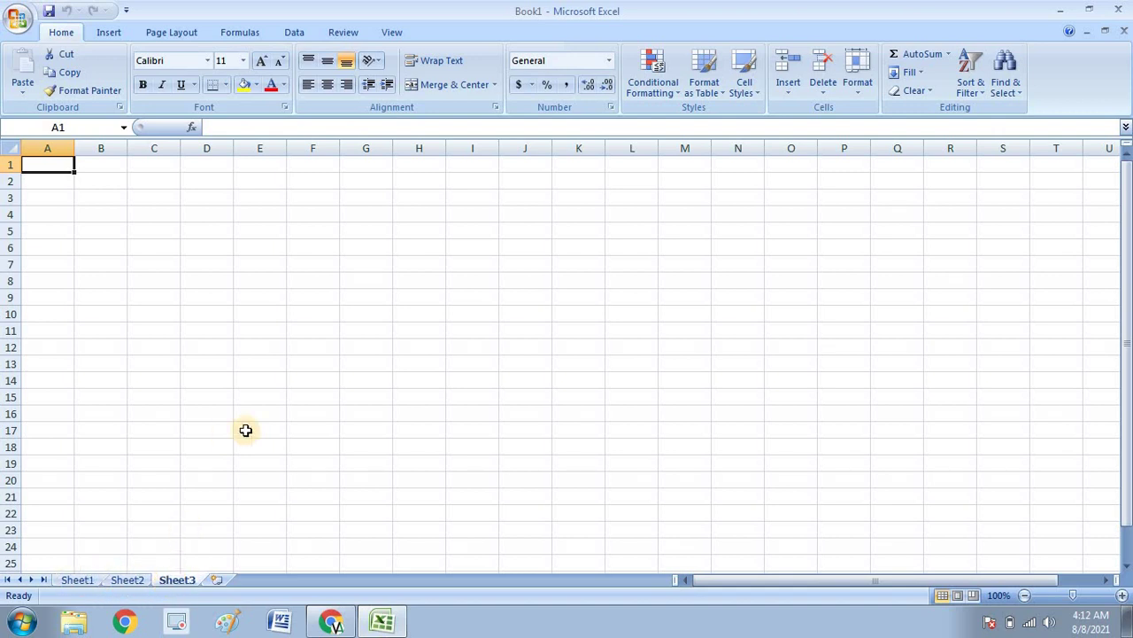
right_click(75, 580)
click(111, 580)
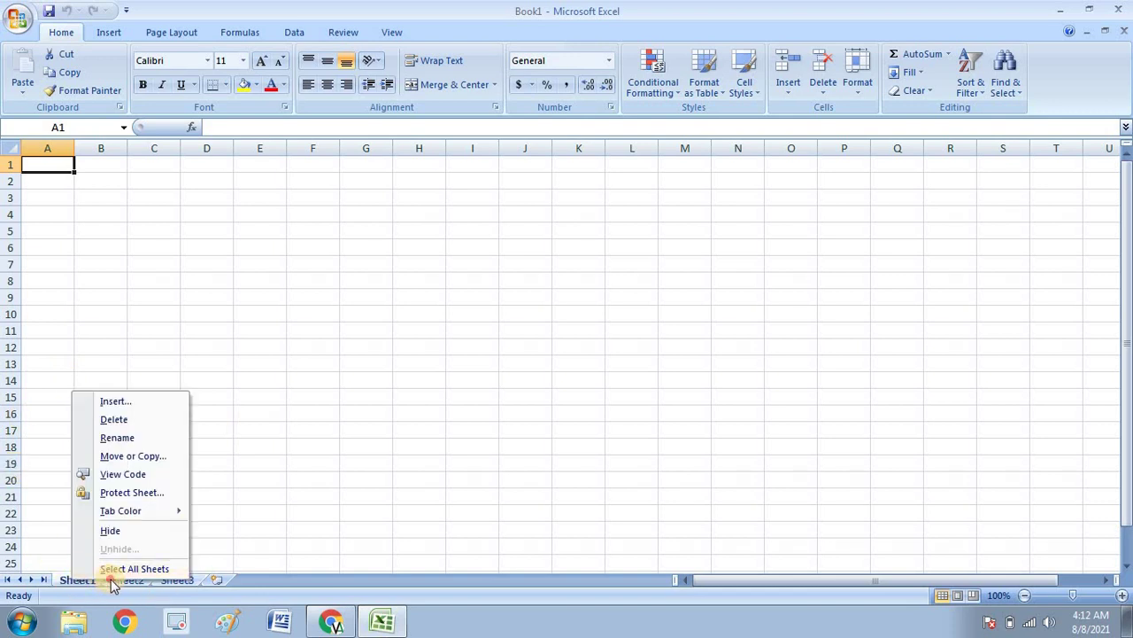
click(214, 553)
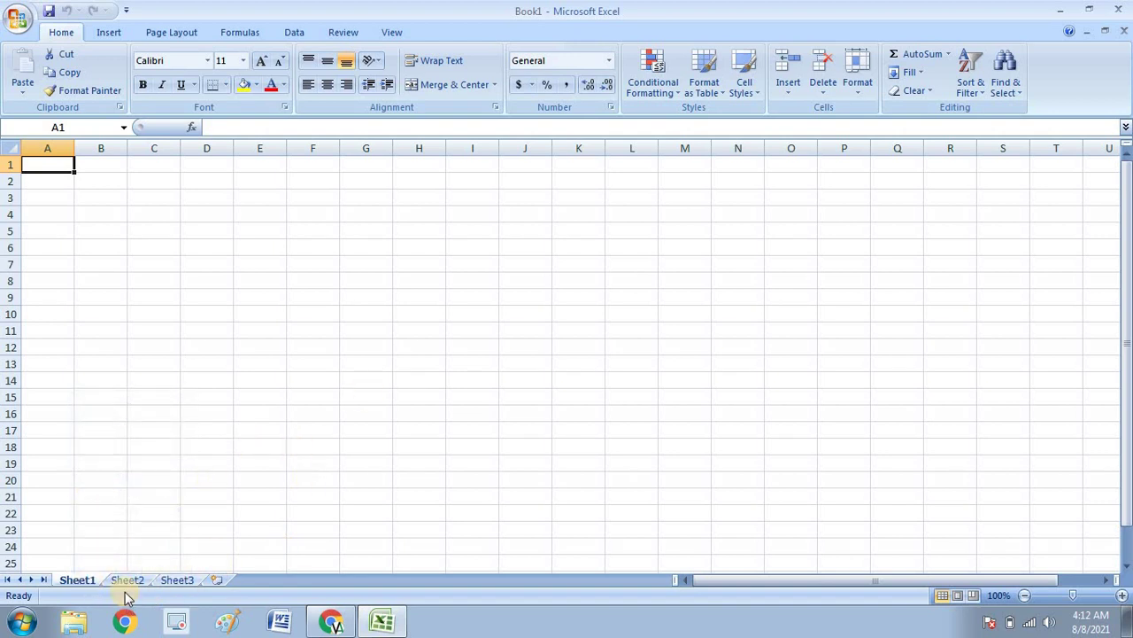
Go through Sheet2 and Sheet3, and add a new worksheet after Sheet3
click(128, 582)
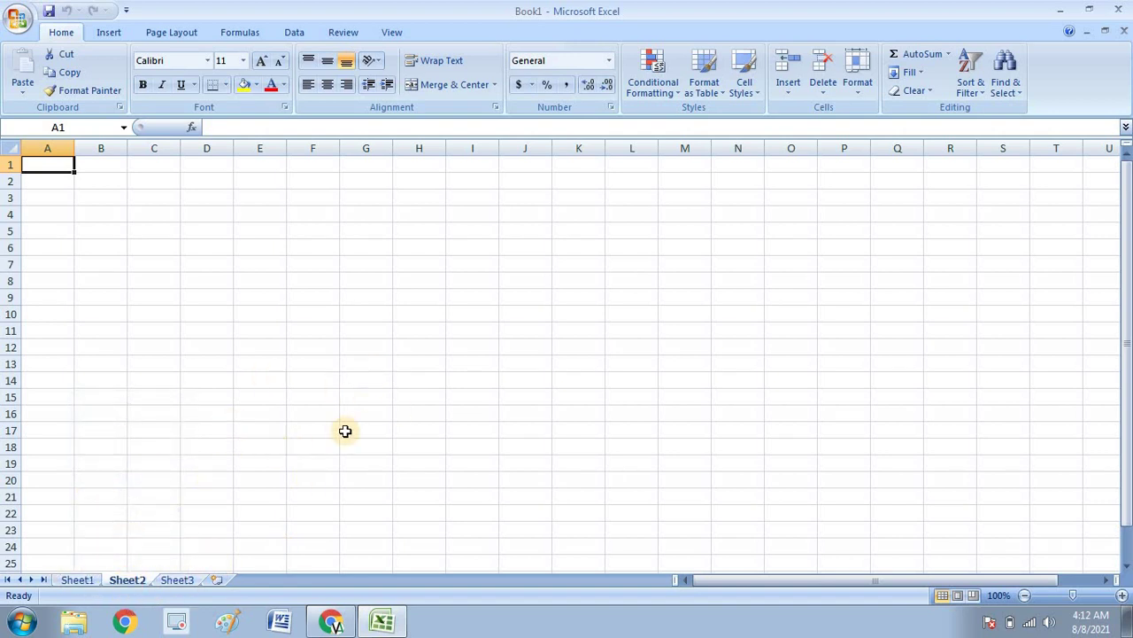
click(188, 583)
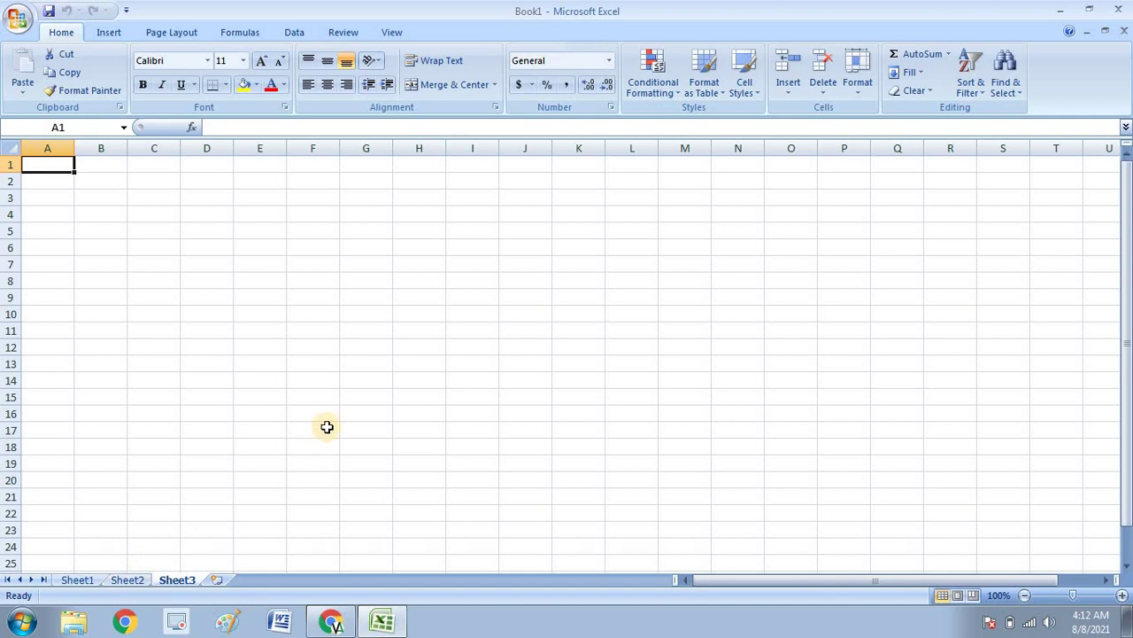
click(217, 579)
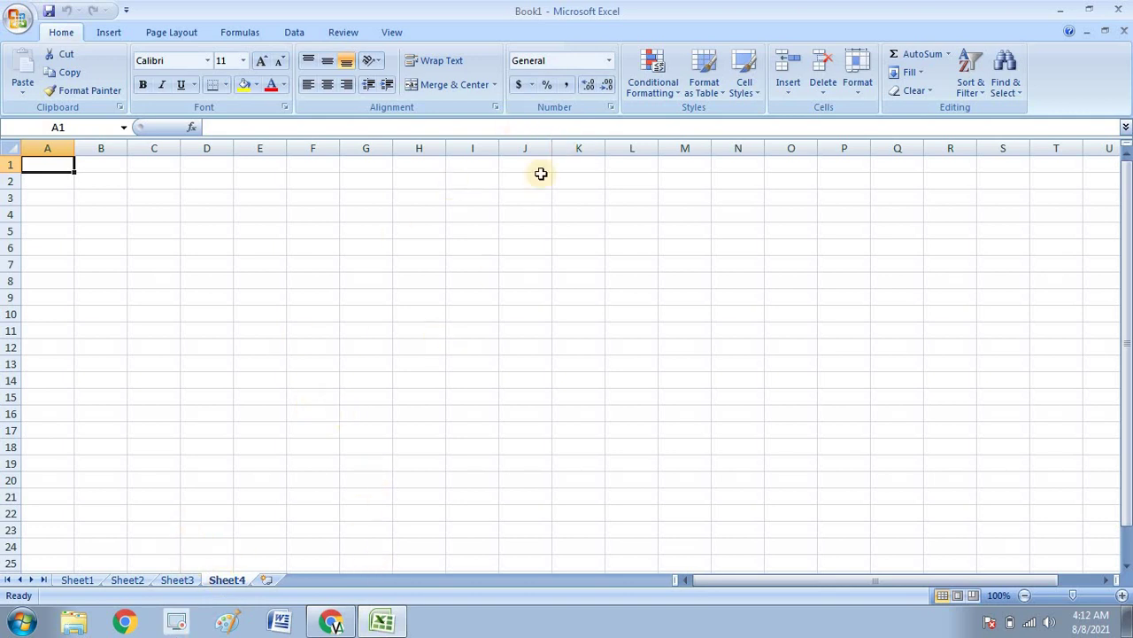
Bring up the Save As dialog for the workbook and reposition it over the sheet
click(16, 19)
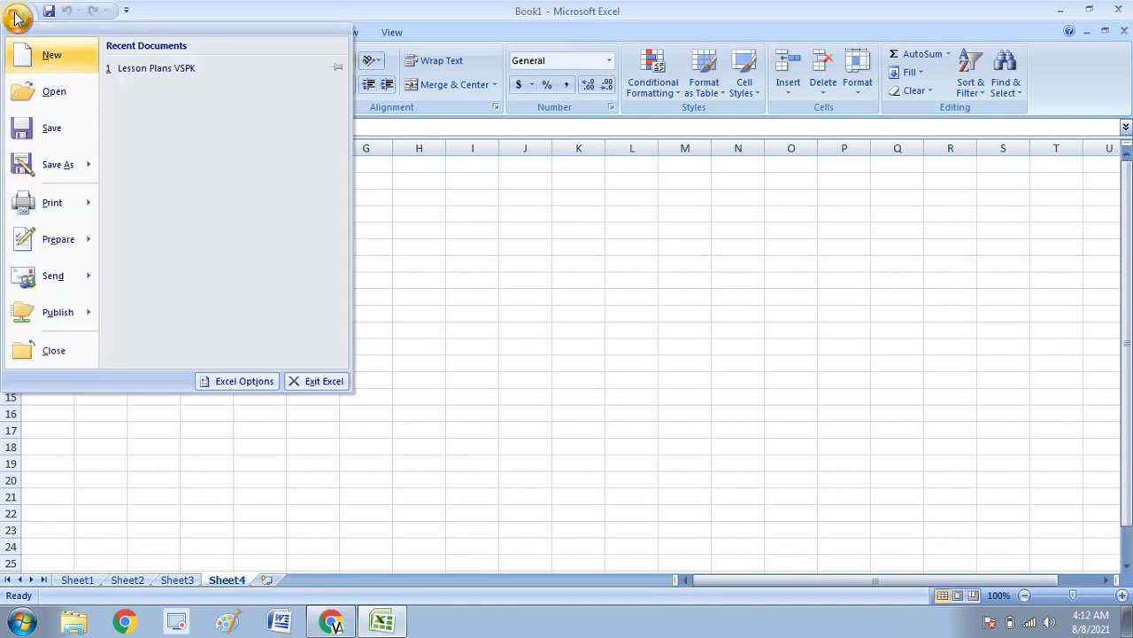
click(221, 10)
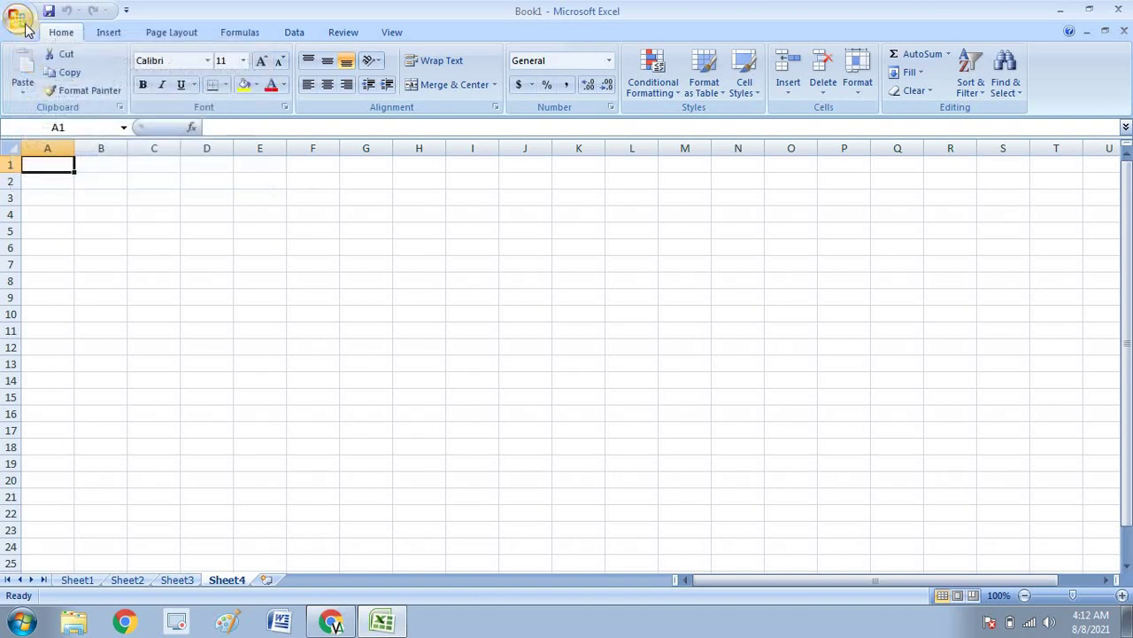
click(19, 20)
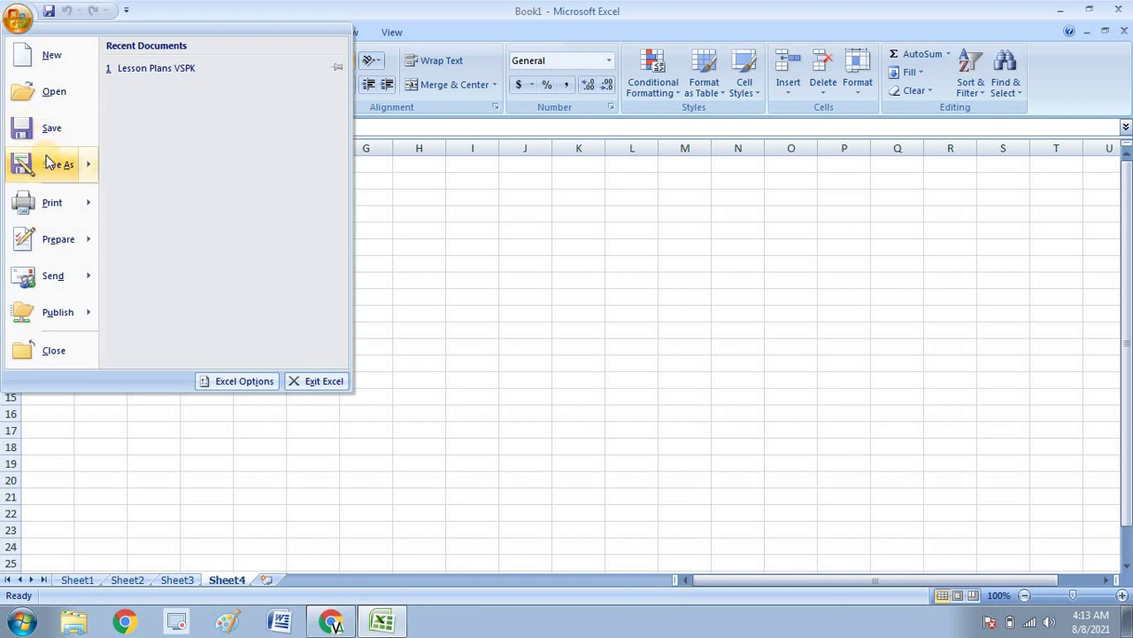
mouse_move(52, 175)
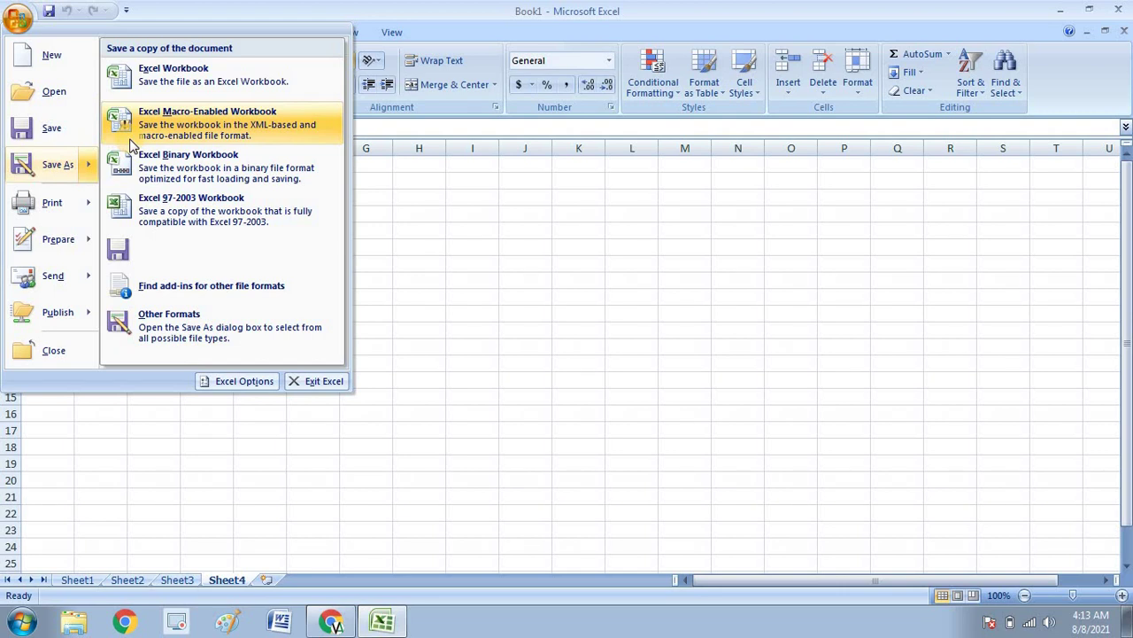
click(55, 170)
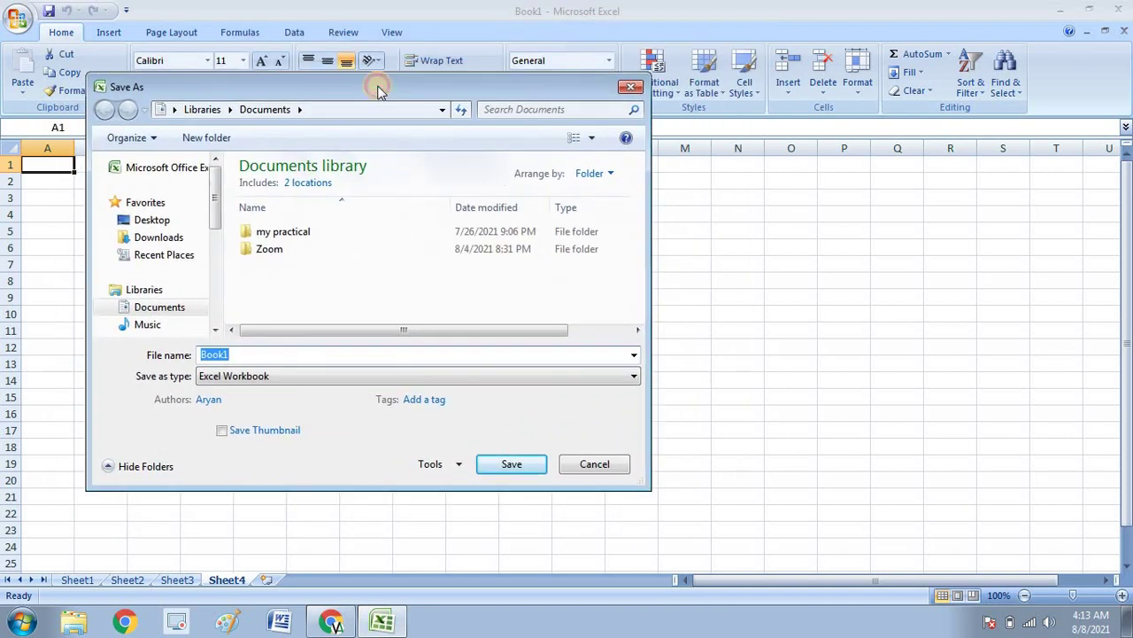
drag(366, 85, 369, 89)
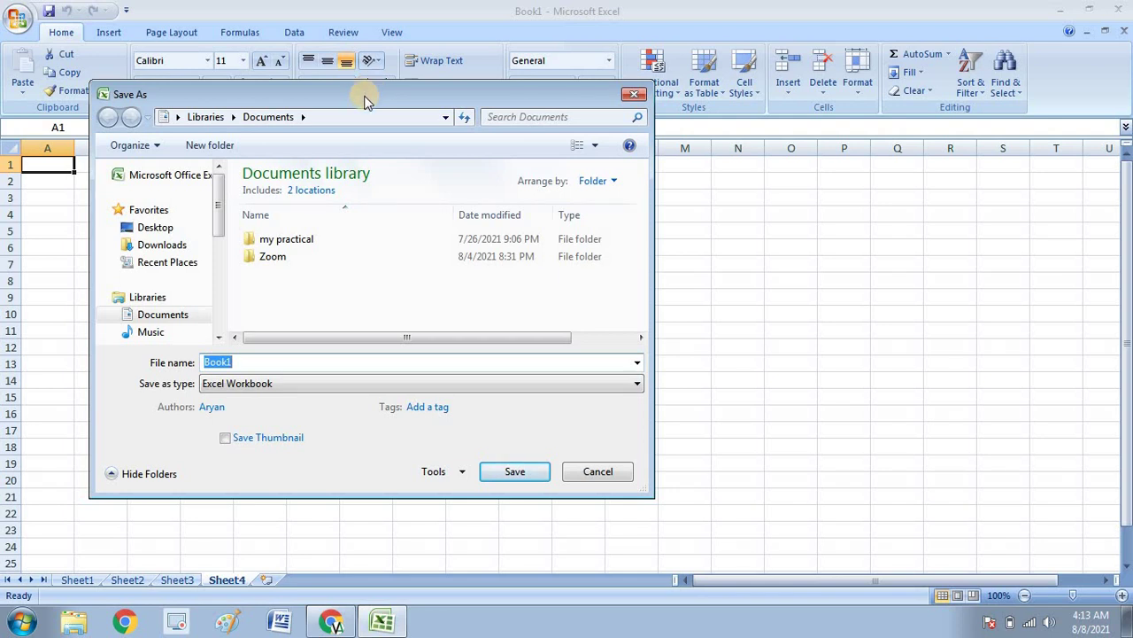
drag(370, 93, 401, 57)
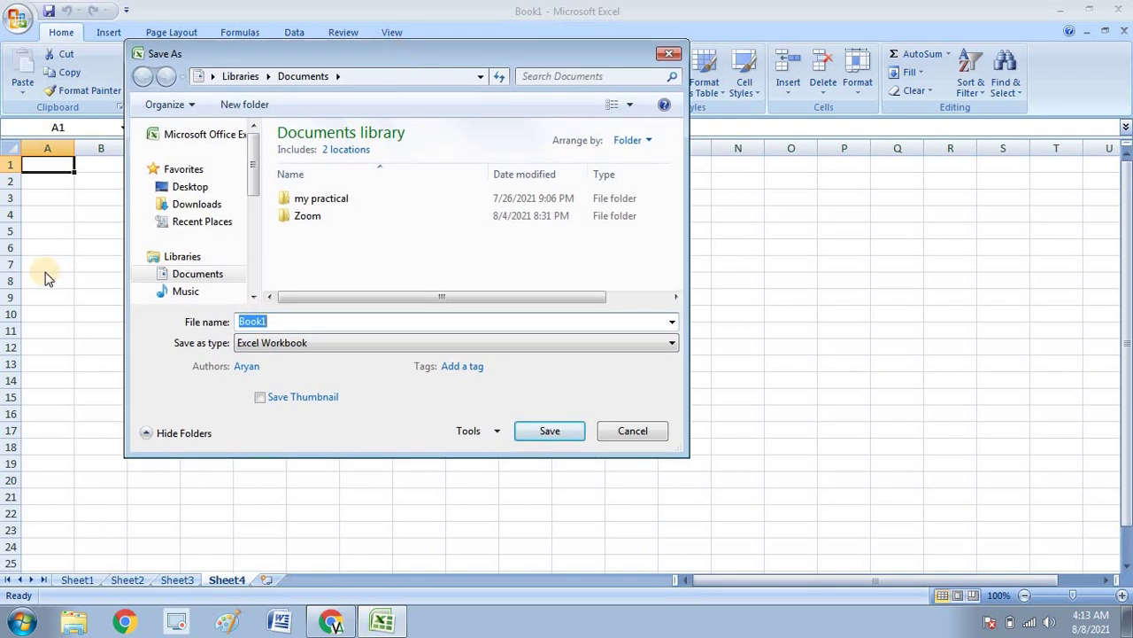
Replace the default file name with MyBook for the save
click(277, 321)
key(BackSpace)
key(BackSpace)
key(BackSpace)
key(BackSpace)
key(BackSpace)
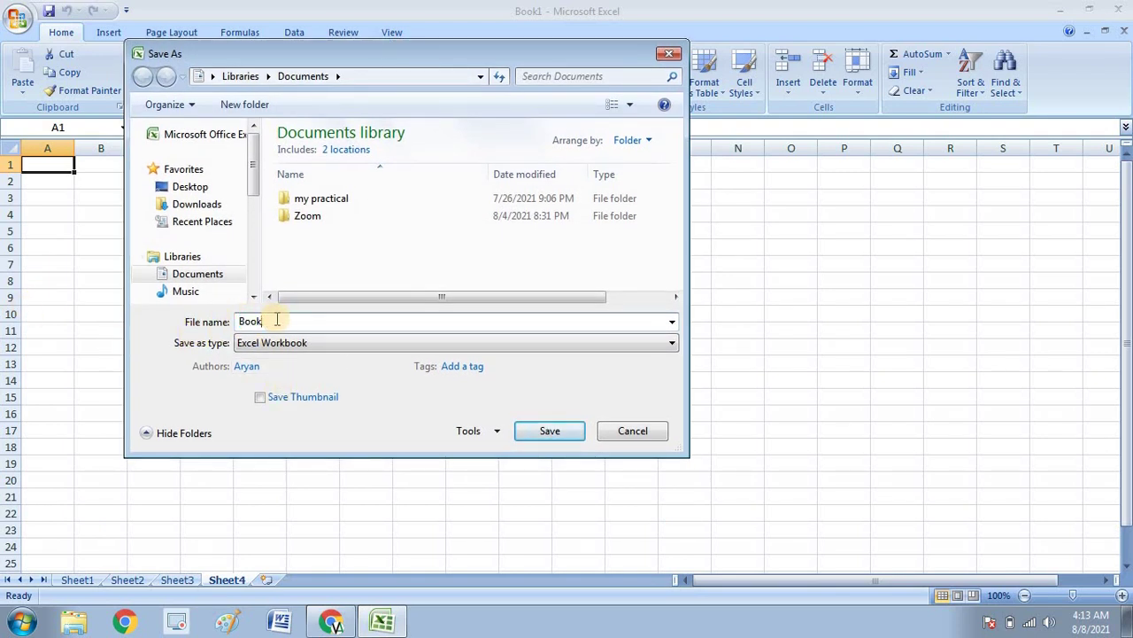
text(M)
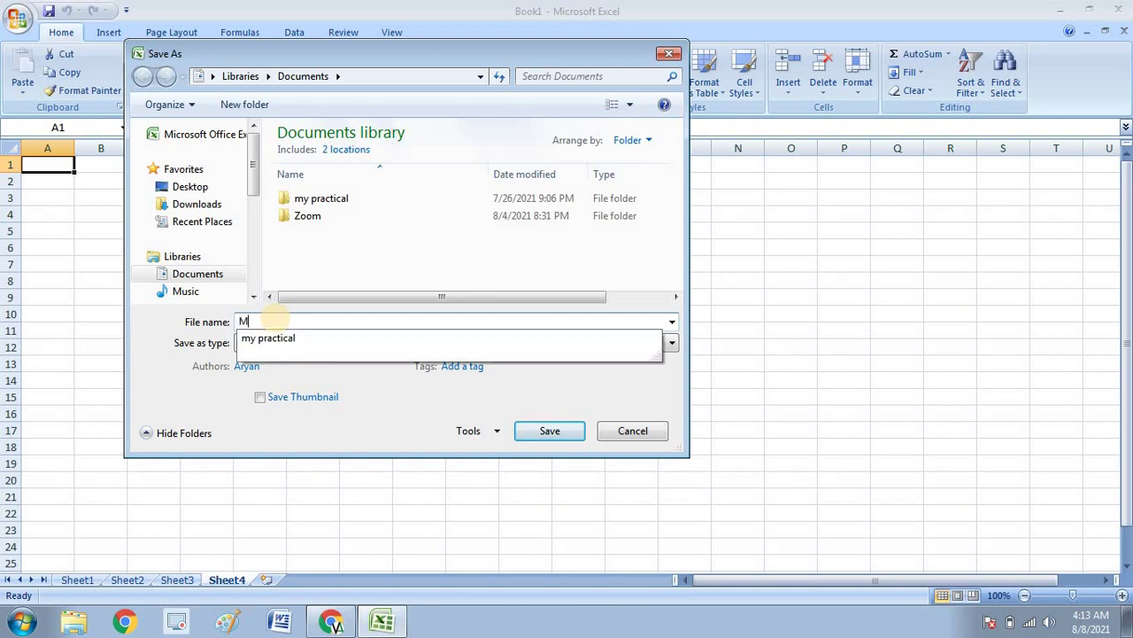
text(yBook)
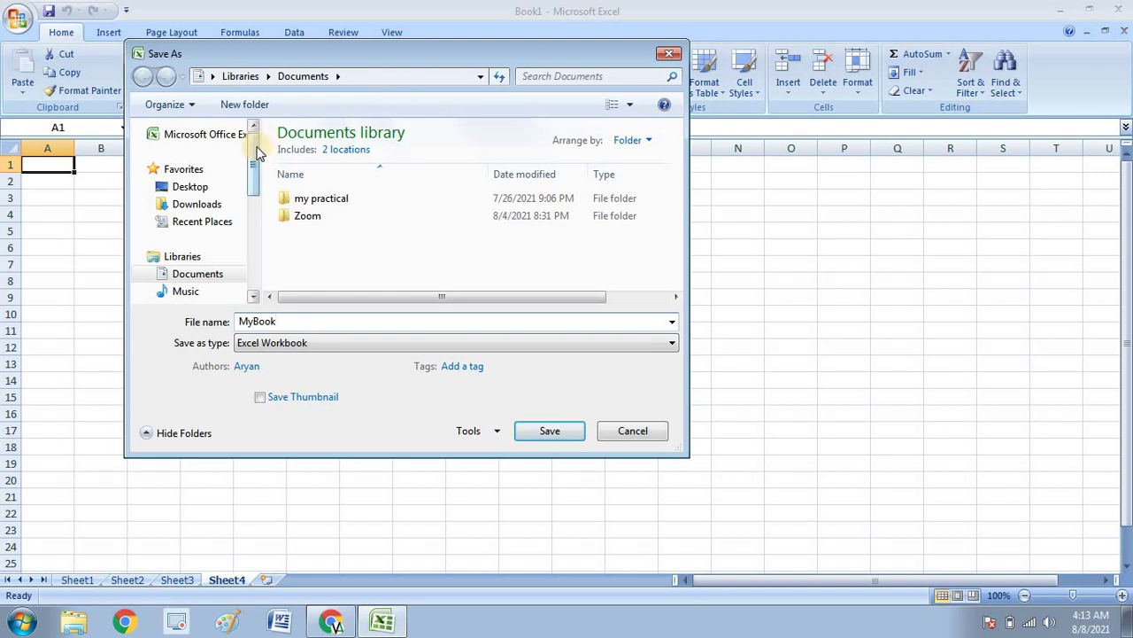
Choose the Desktop as the save location and save the file as an Excel Workbook
drag(257, 158, 257, 181)
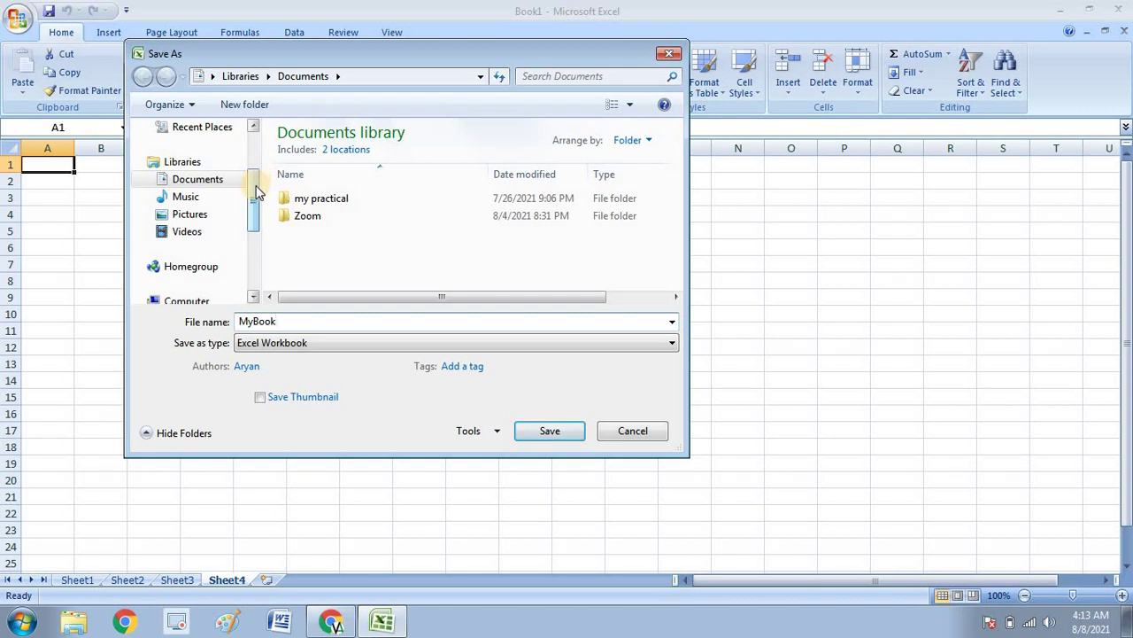
drag(254, 182, 254, 134)
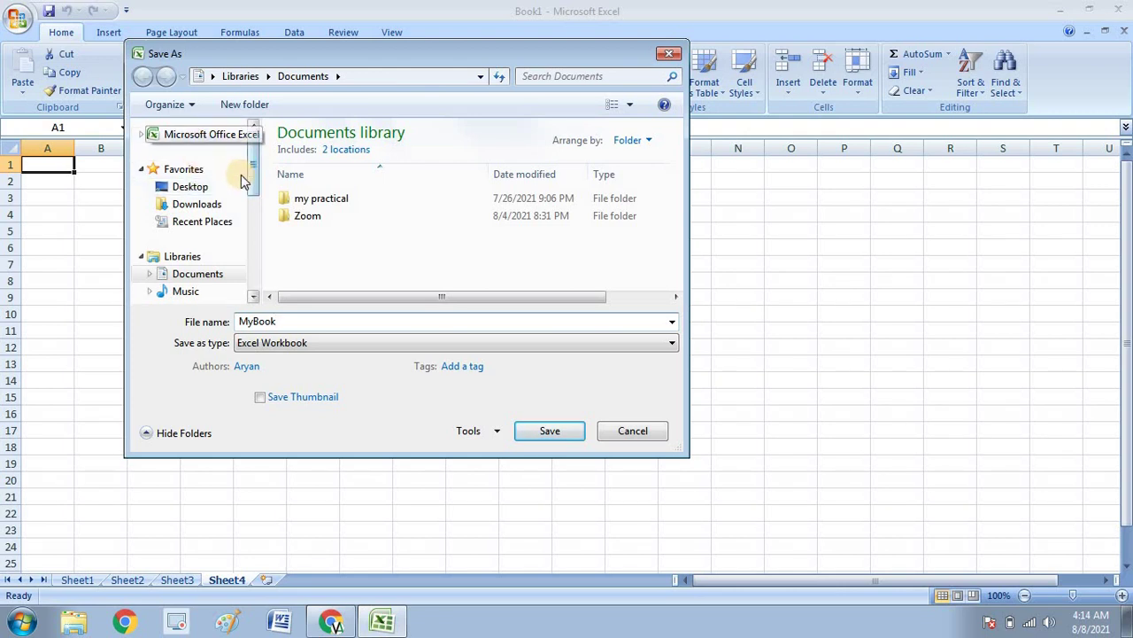
click(220, 187)
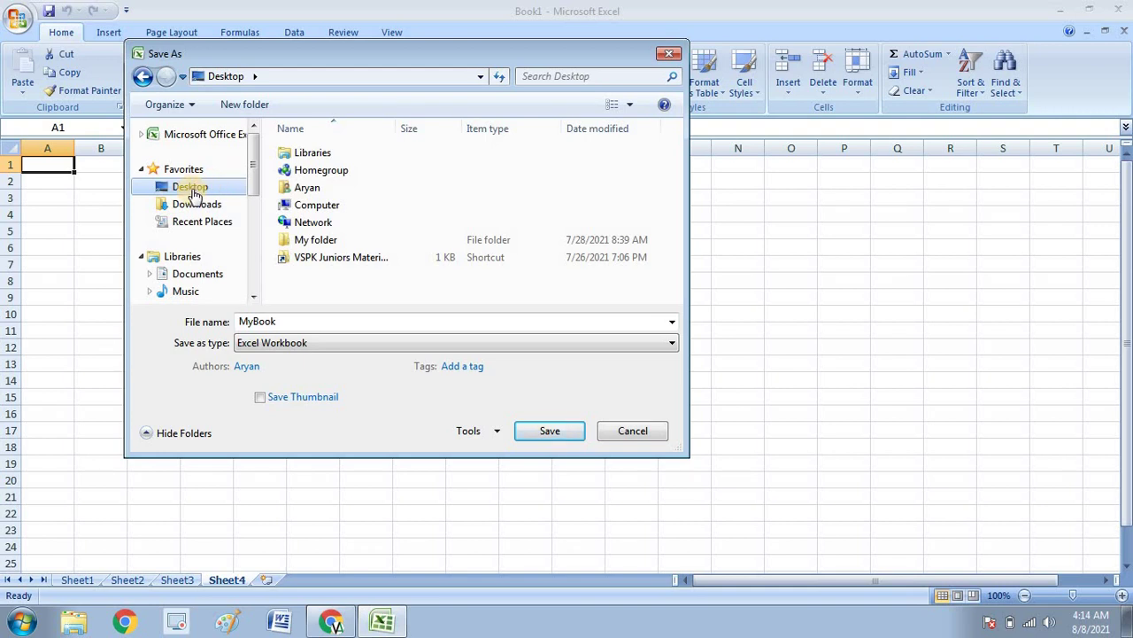
click(546, 439)
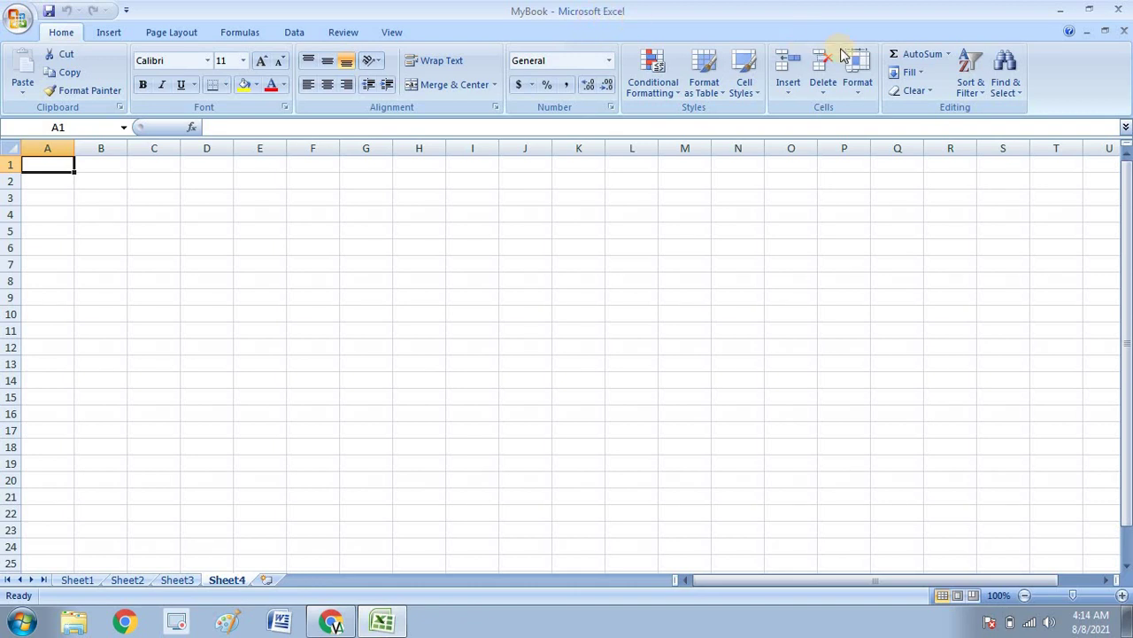
click(20, 18)
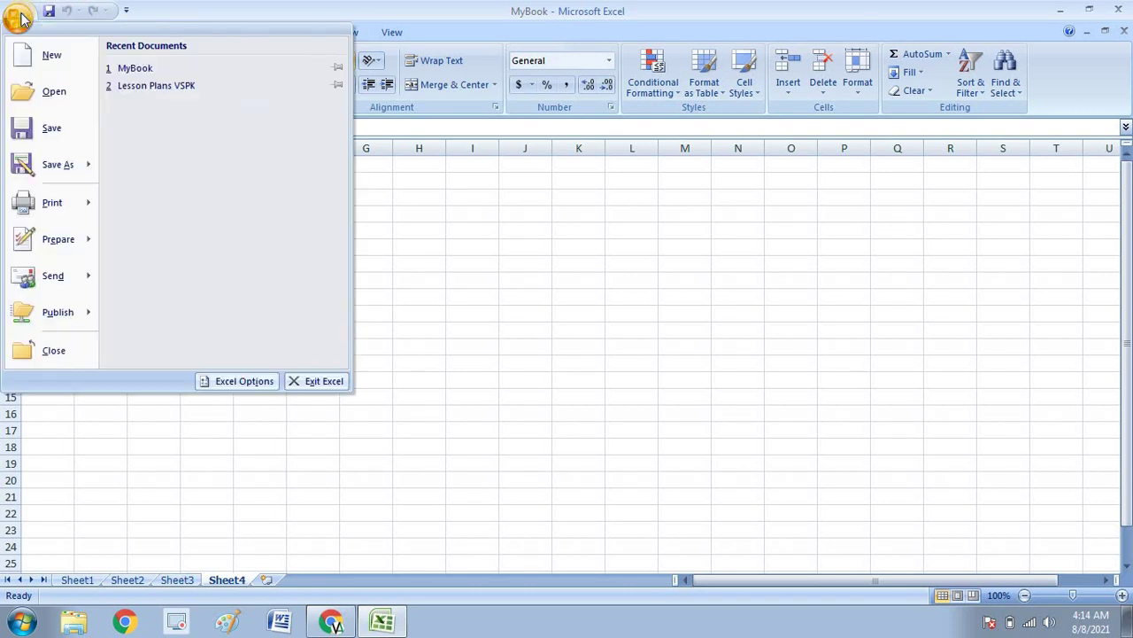
click(168, 16)
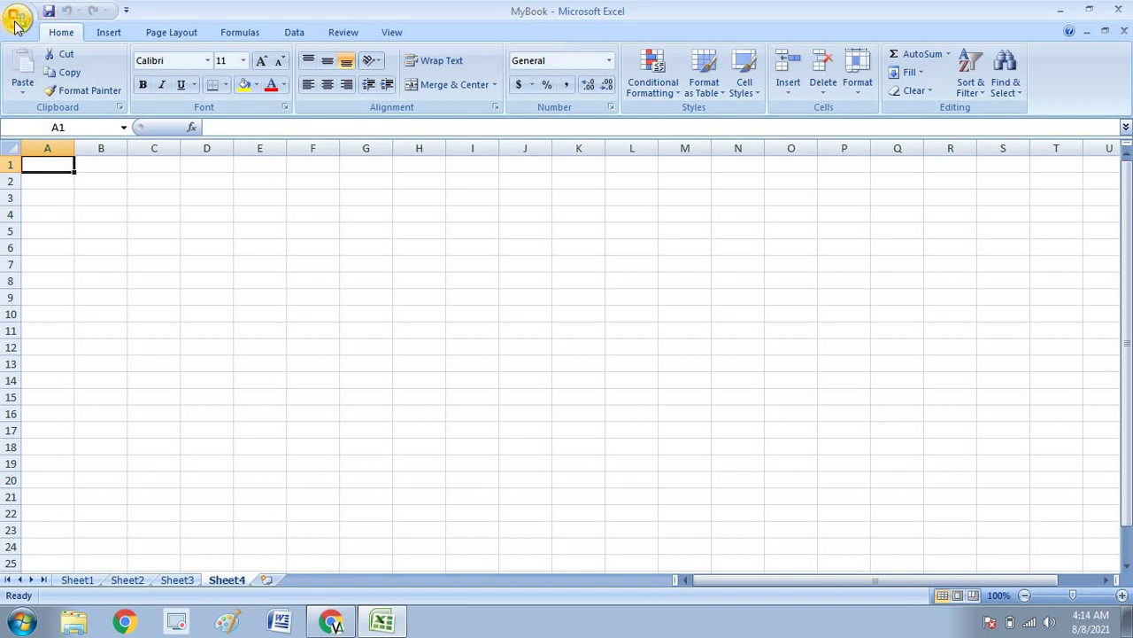
click(17, 19)
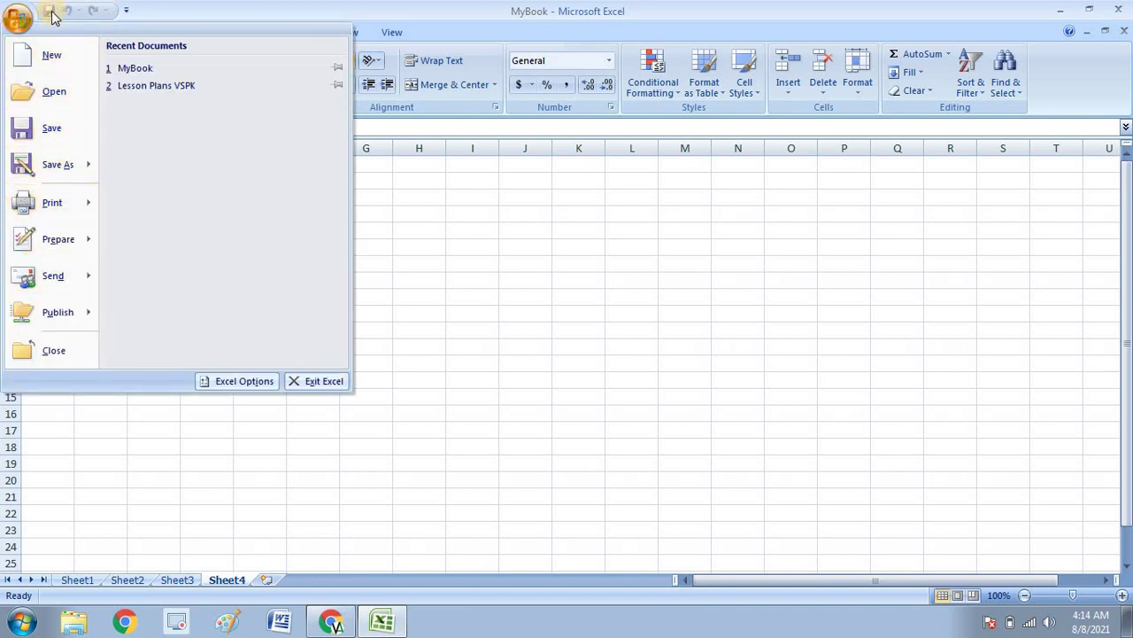
click(213, 7)
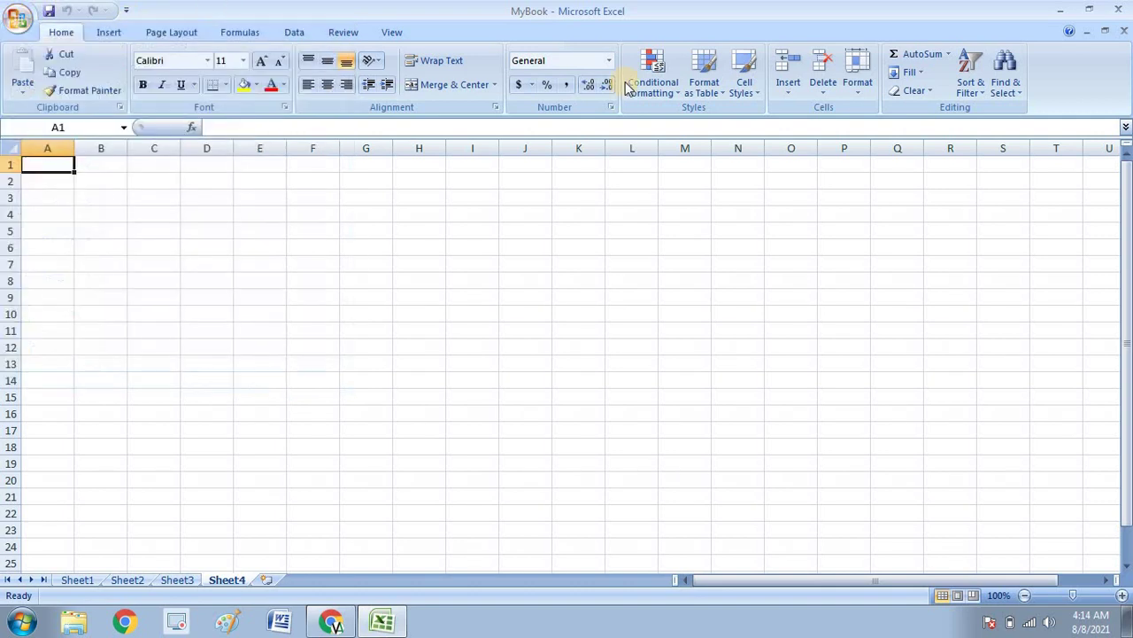
Minimize the workbook window, start Microsoft Word, and switch back to the MyBook workbook in Excel
click(1067, 17)
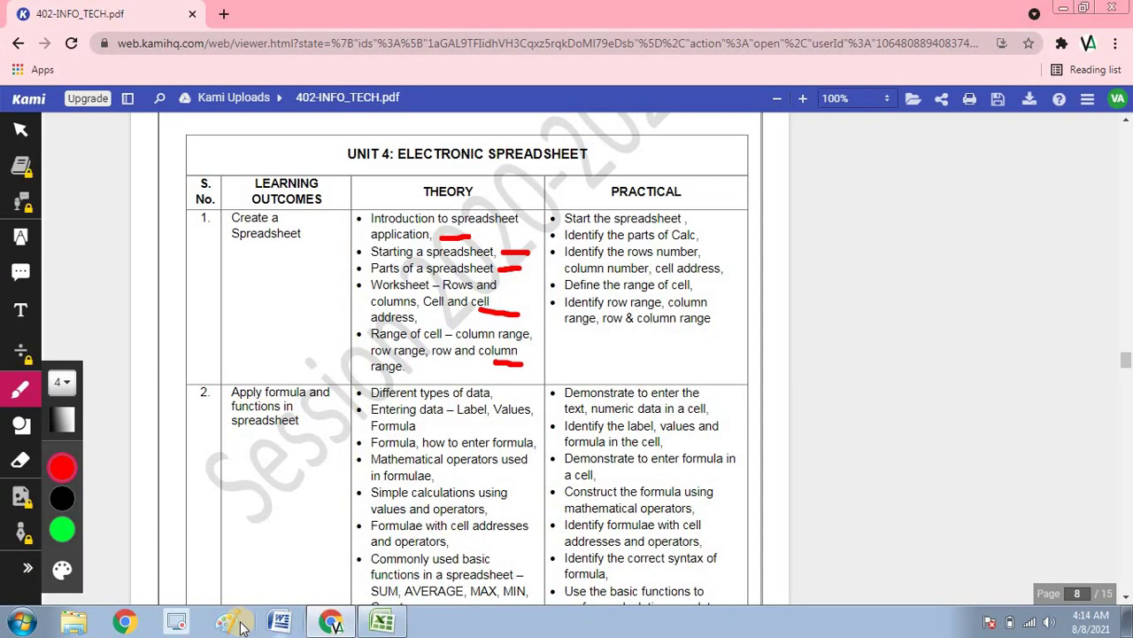
click(279, 620)
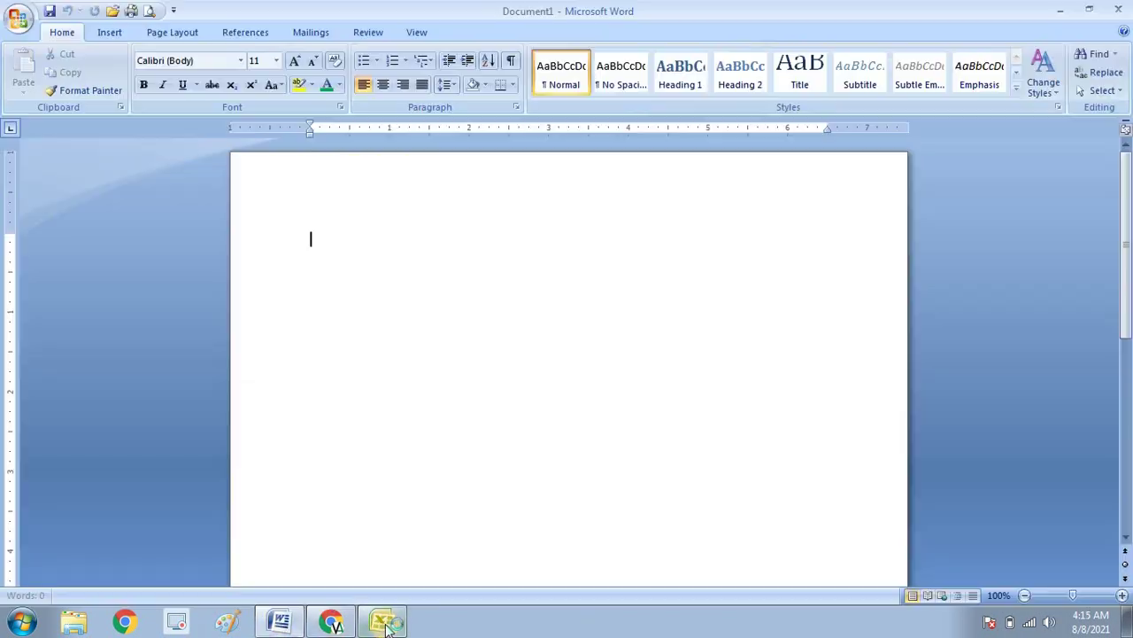
click(387, 622)
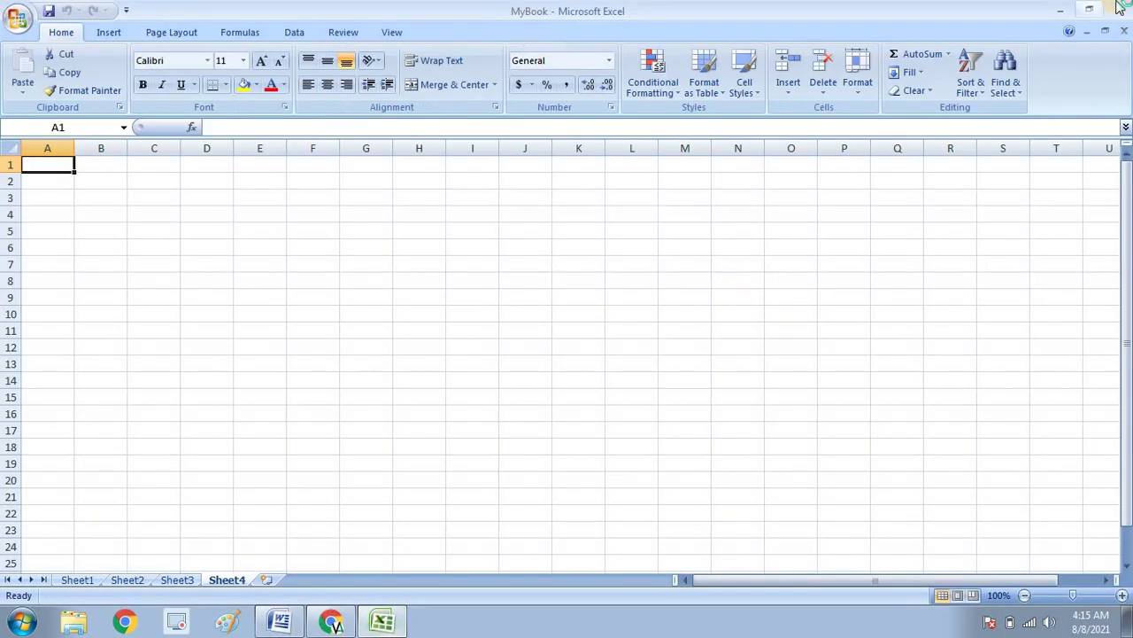
Restore the Excel window to a smaller size and maximize it again
click(1090, 9)
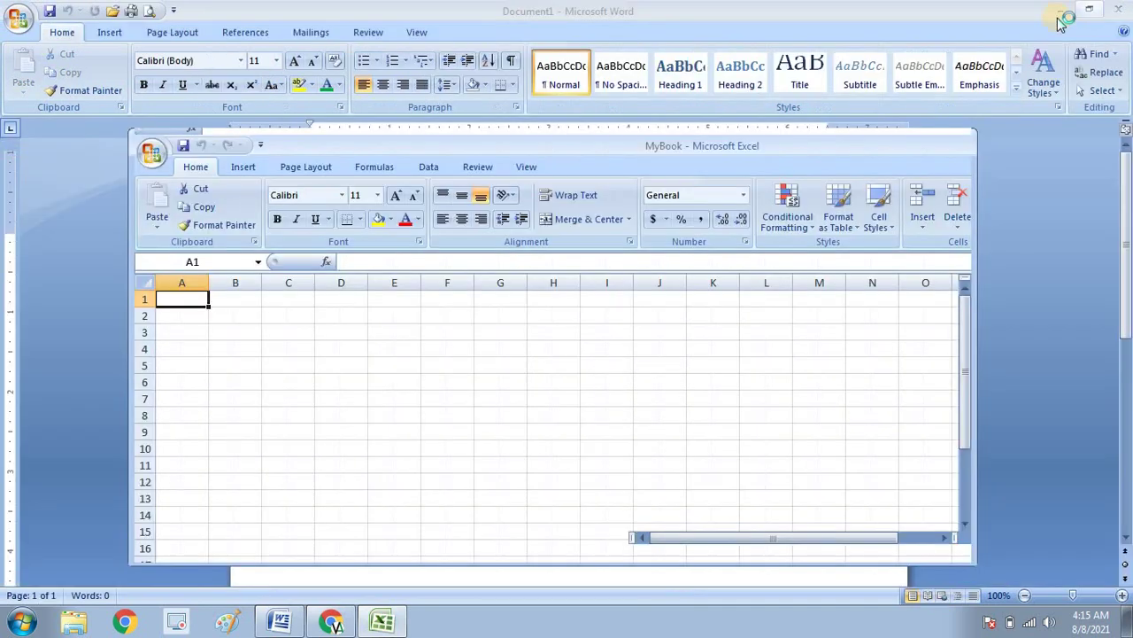
click(927, 143)
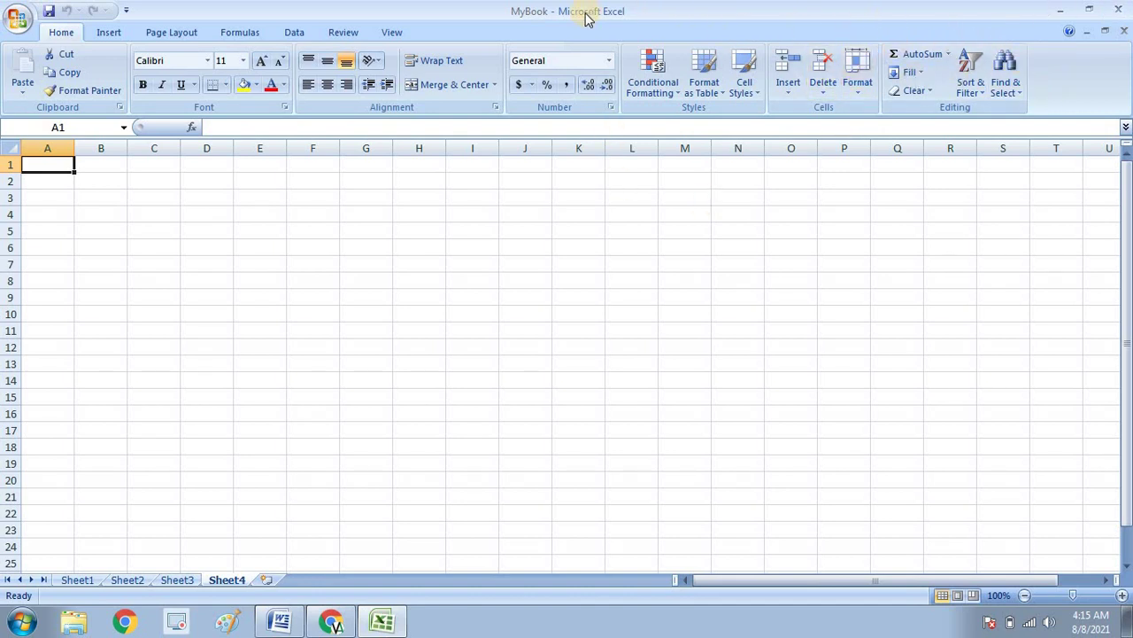
Close the MyBook workbook without exiting Excel and reopen MyBook from the Desktop folder
click(1119, 33)
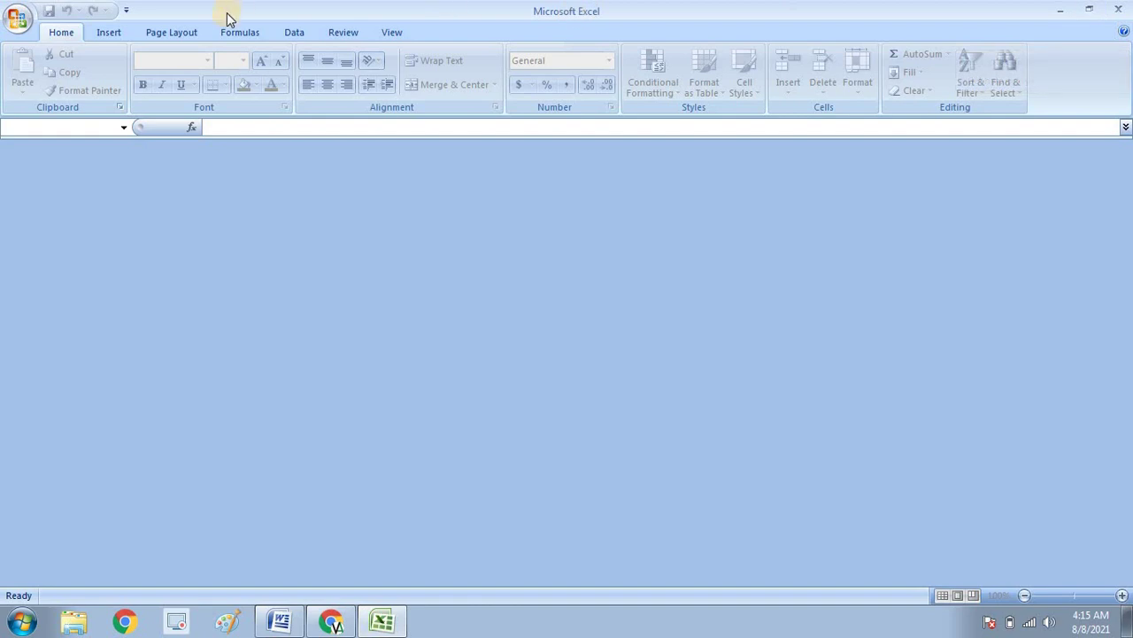
click(15, 19)
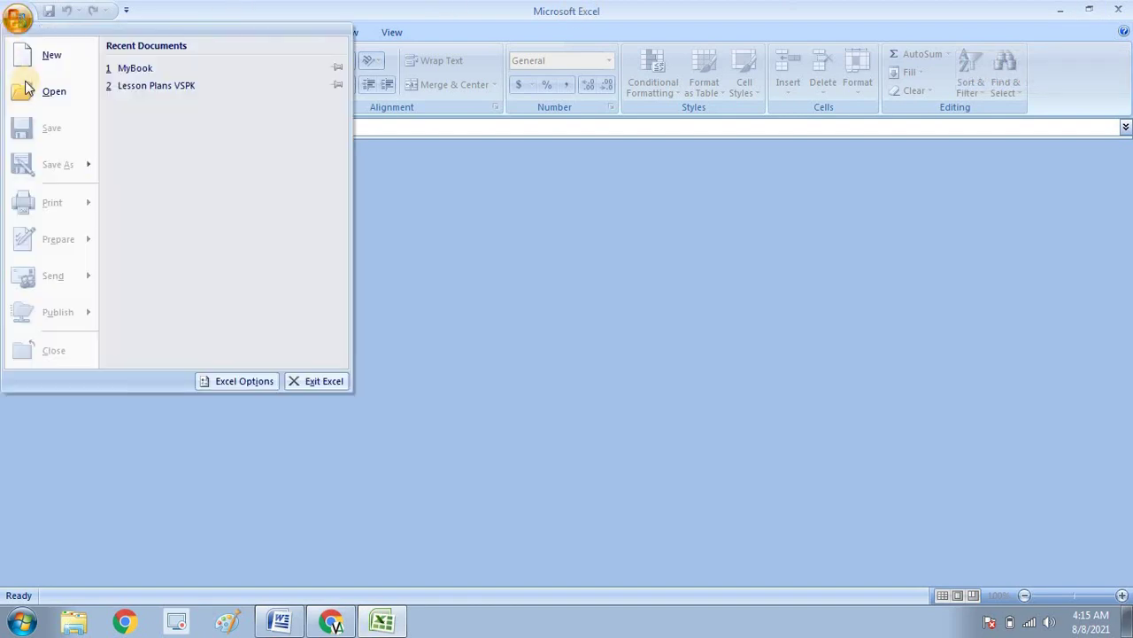
click(25, 92)
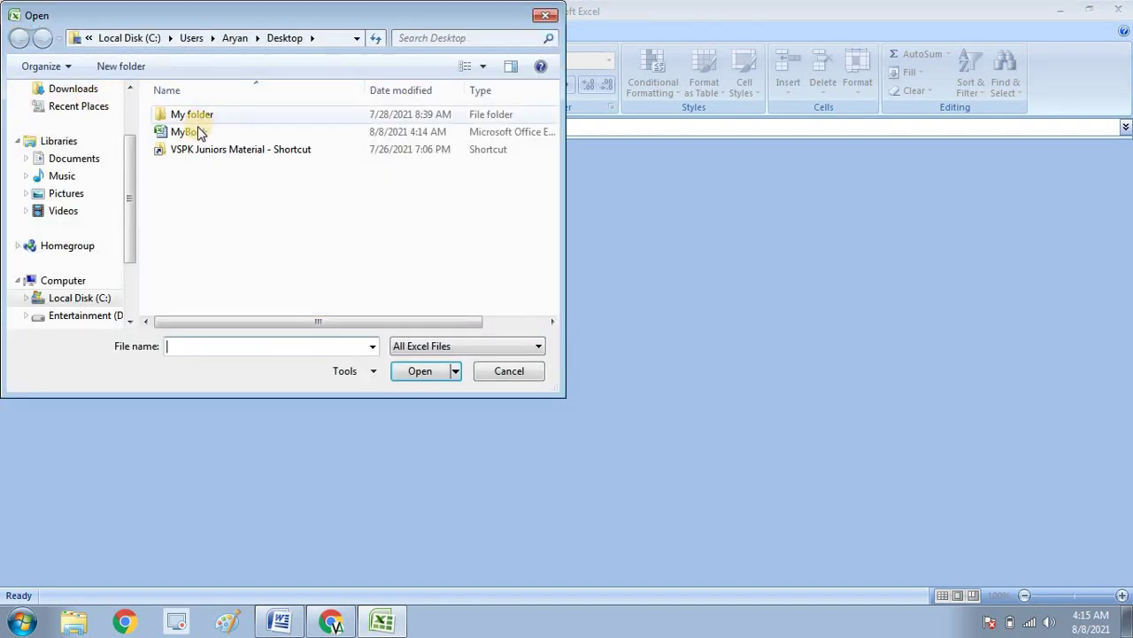
click(198, 132)
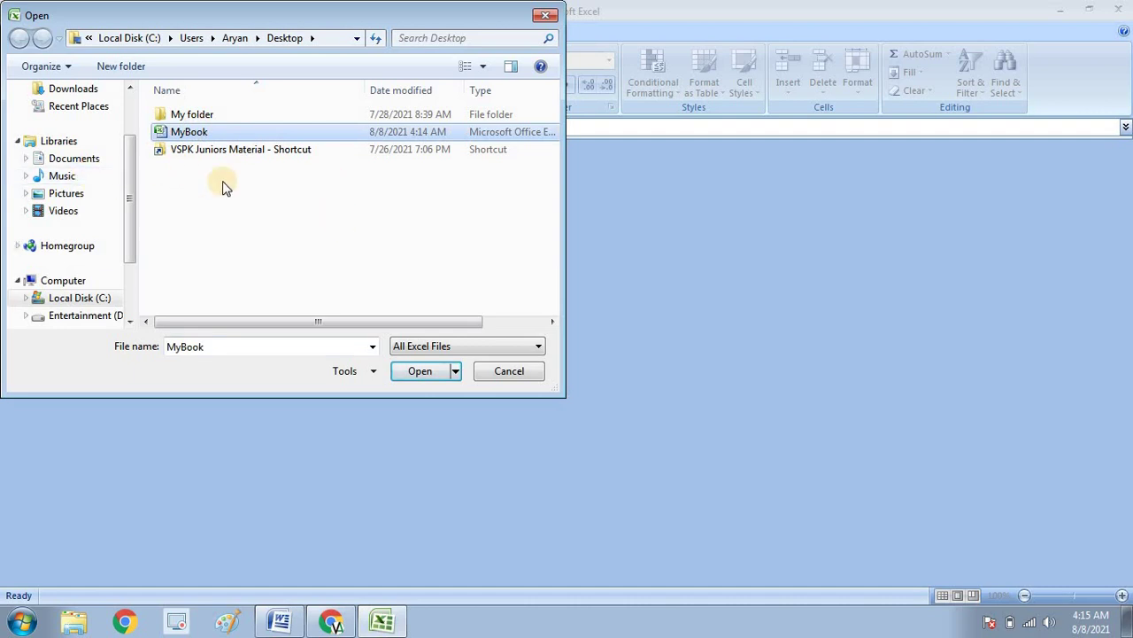
click(434, 373)
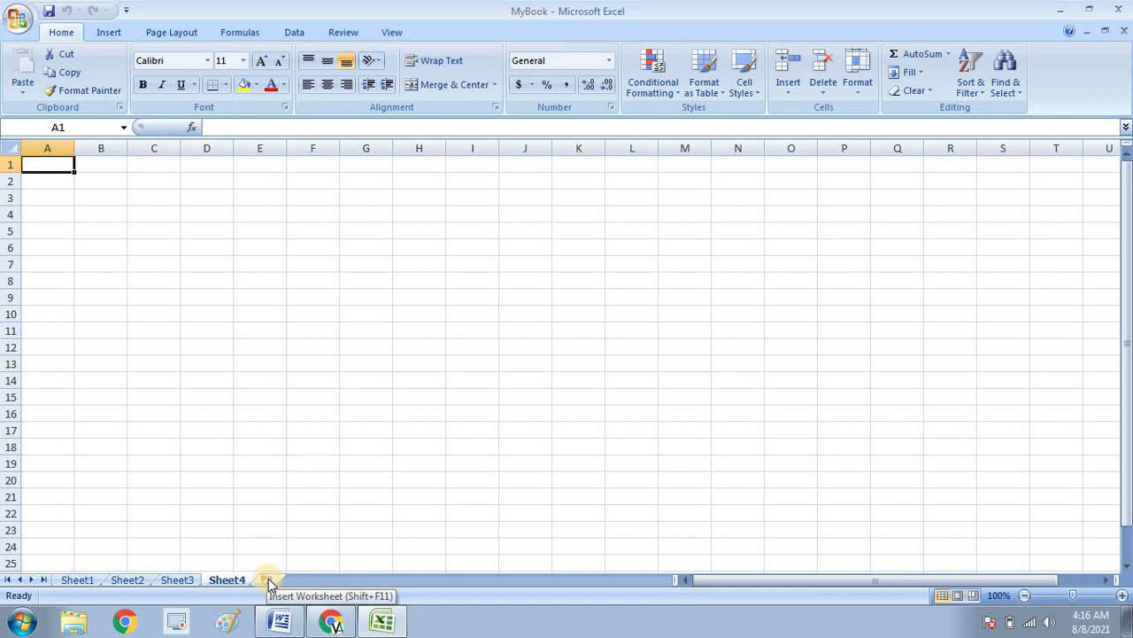
Browse Sheet2 and Sheet1, add a new worksheet after Sheet4, and switch between Sheet4 and the new sheet
click(129, 580)
click(89, 580)
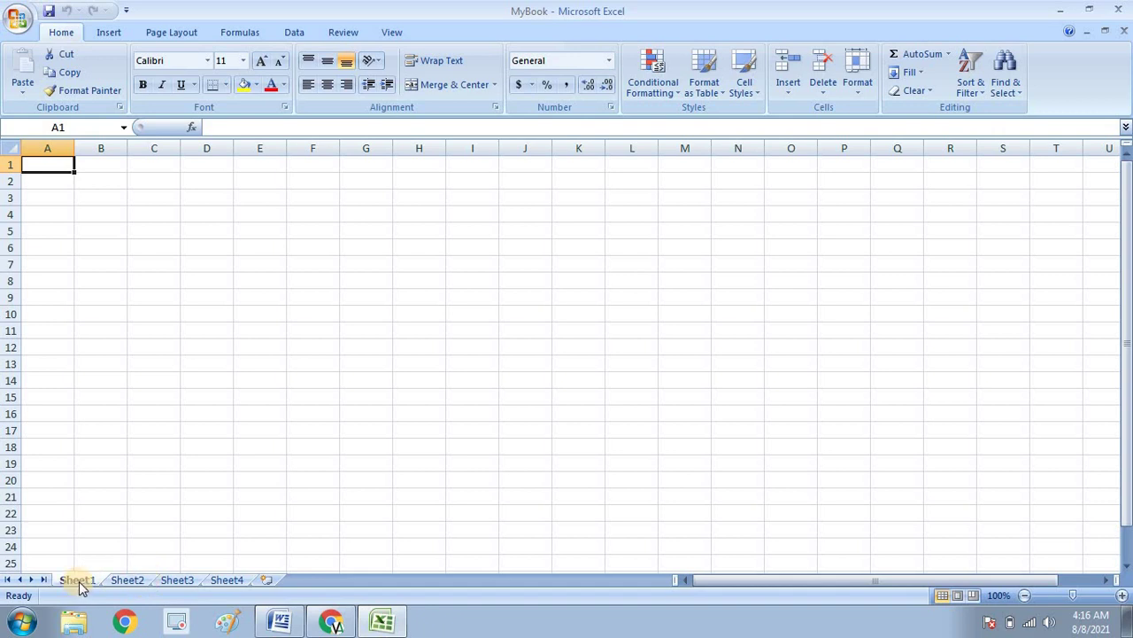
click(268, 582)
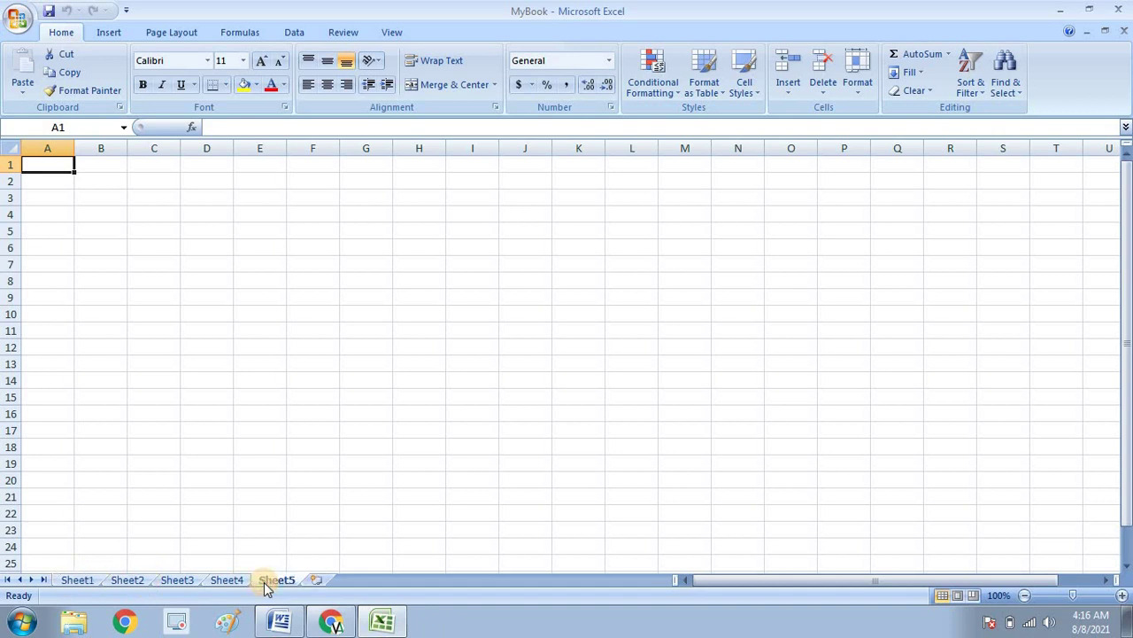
click(223, 581)
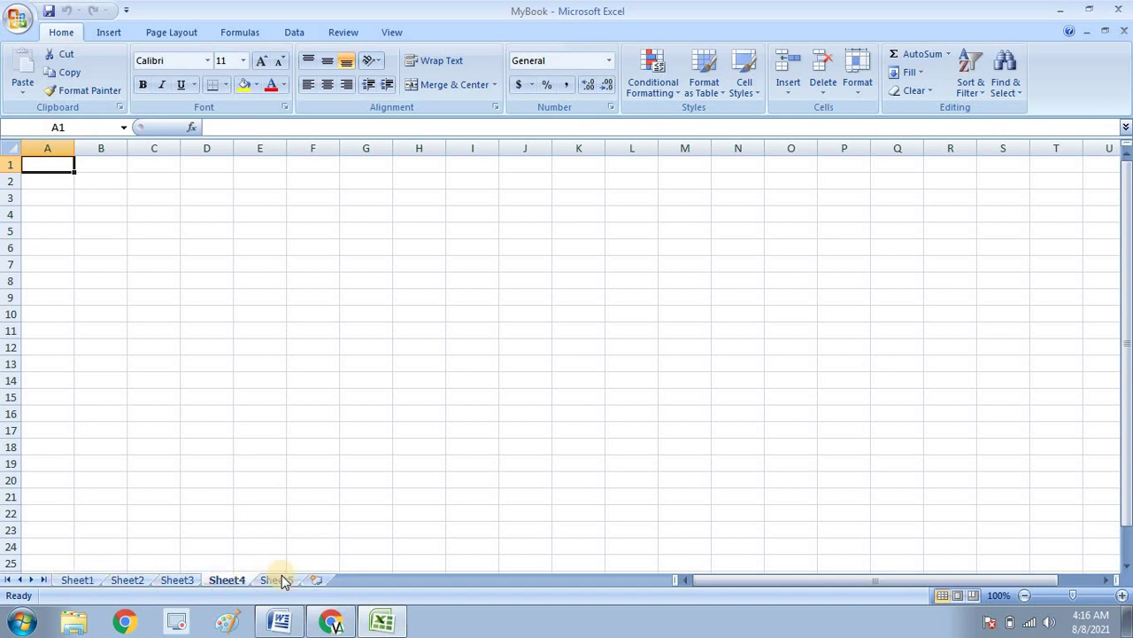
click(281, 581)
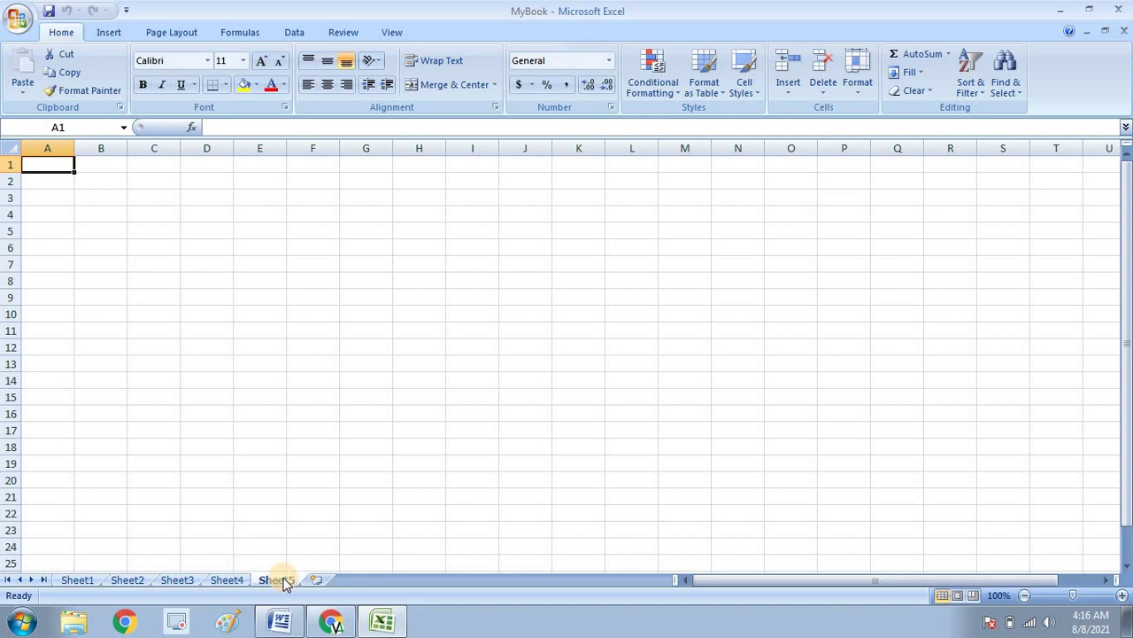
Reorder the worksheets by placing Sheet3 and Sheet4 before Sheet2, and move Sheet3 to the end after Sheet5
mouse_move(183, 579)
mouse_down()
mouse_move(169, 552)
mouse_move(113, 563)
mouse_up()
click(75, 580)
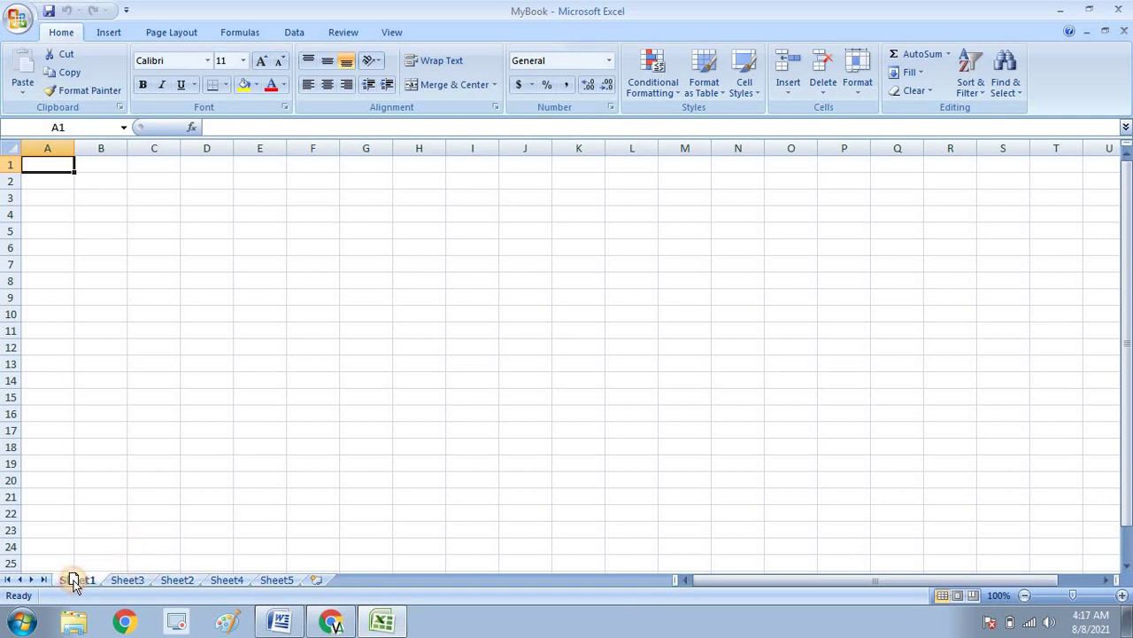
click(129, 532)
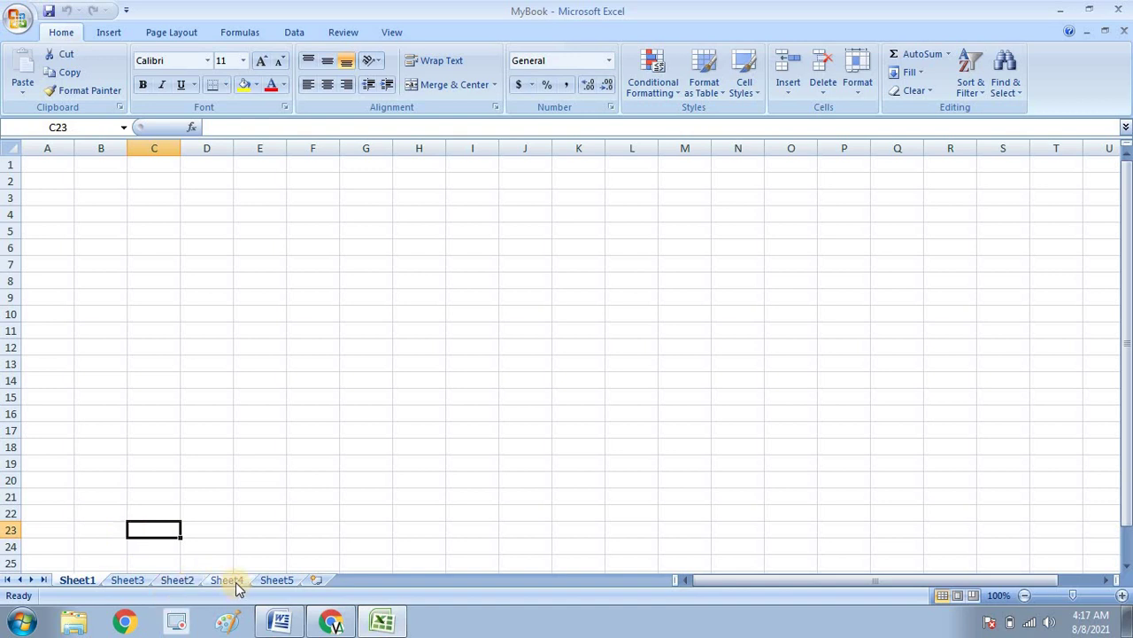
drag(236, 584, 178, 565)
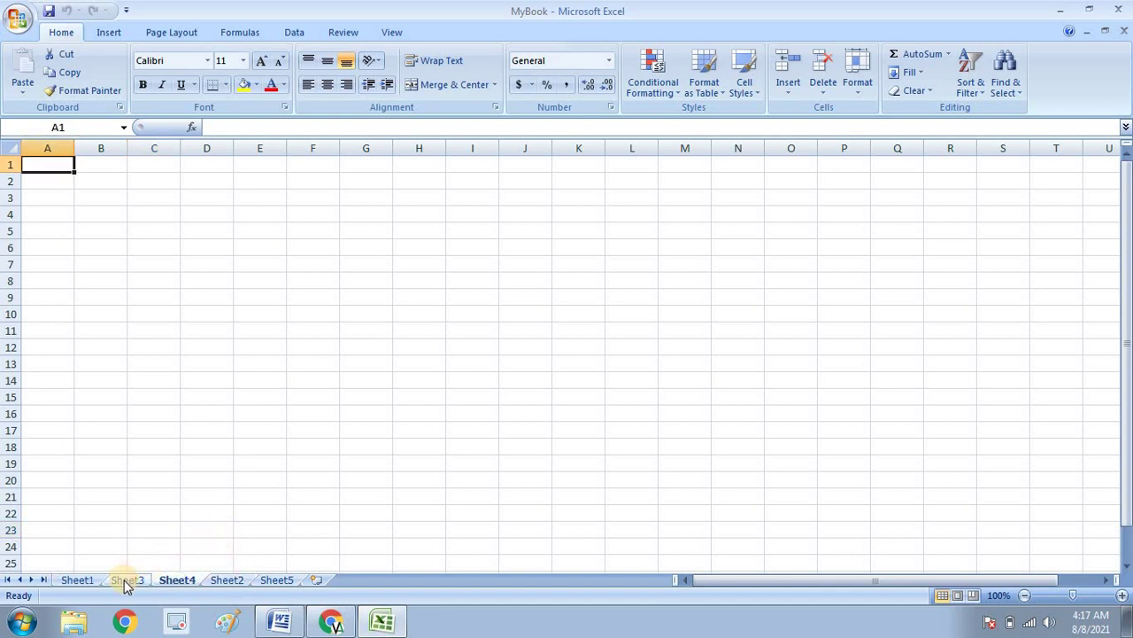
drag(124, 584, 328, 577)
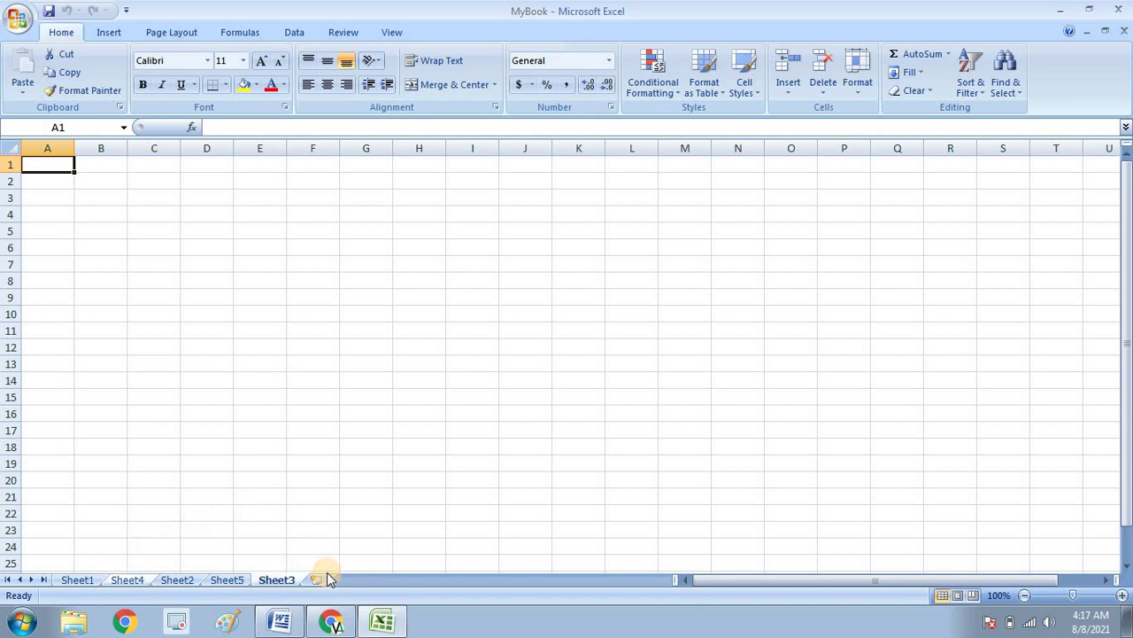
click(86, 583)
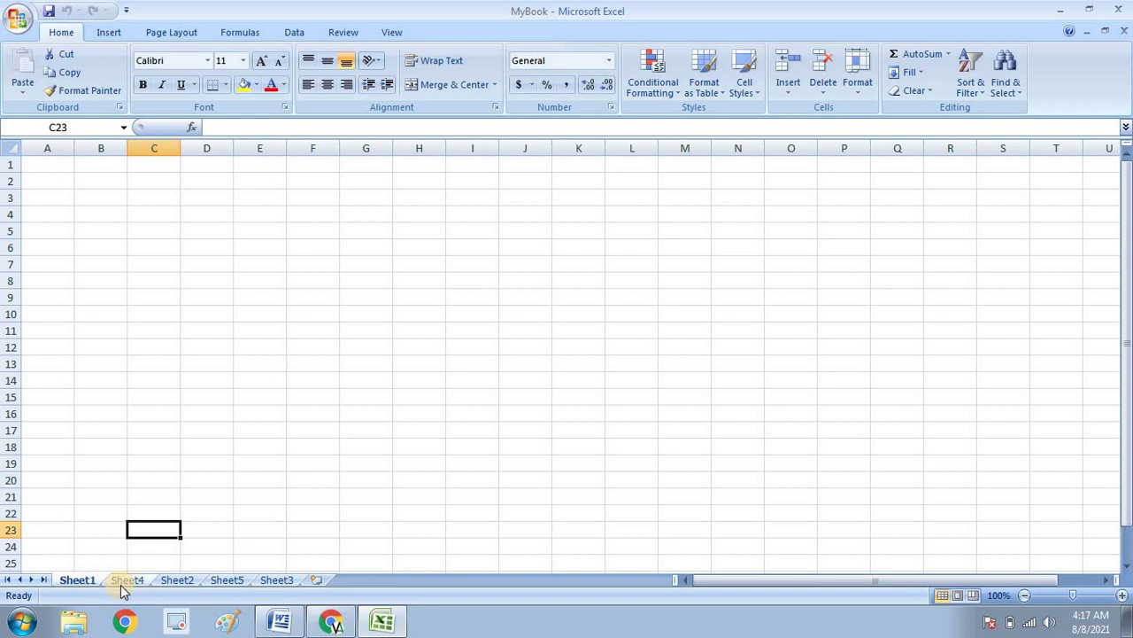
click(124, 586)
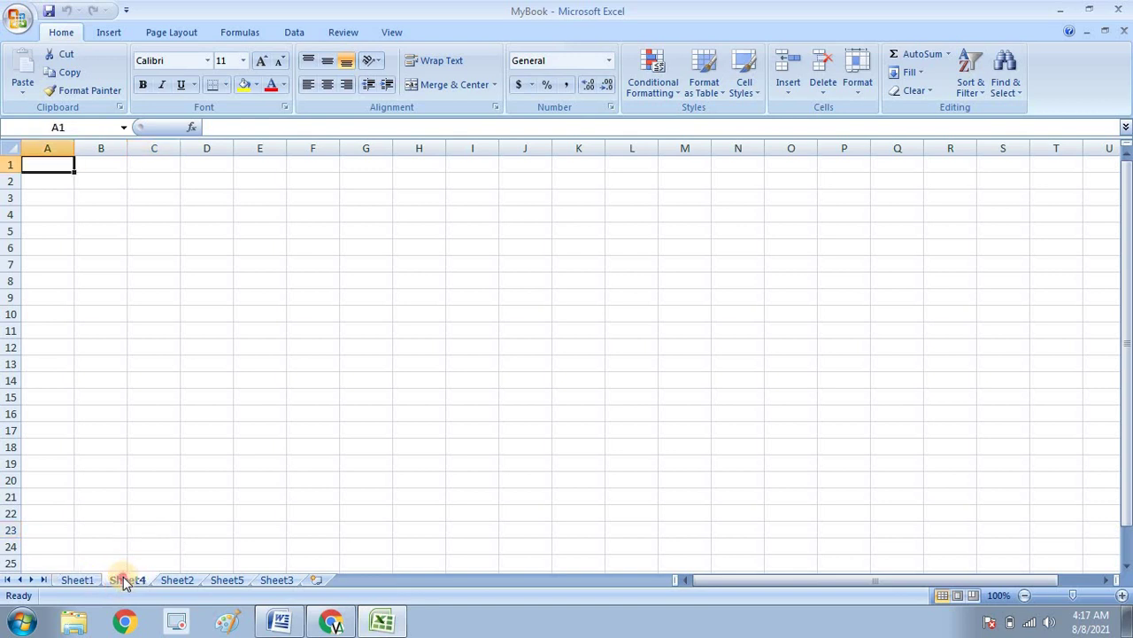
double_click(125, 580)
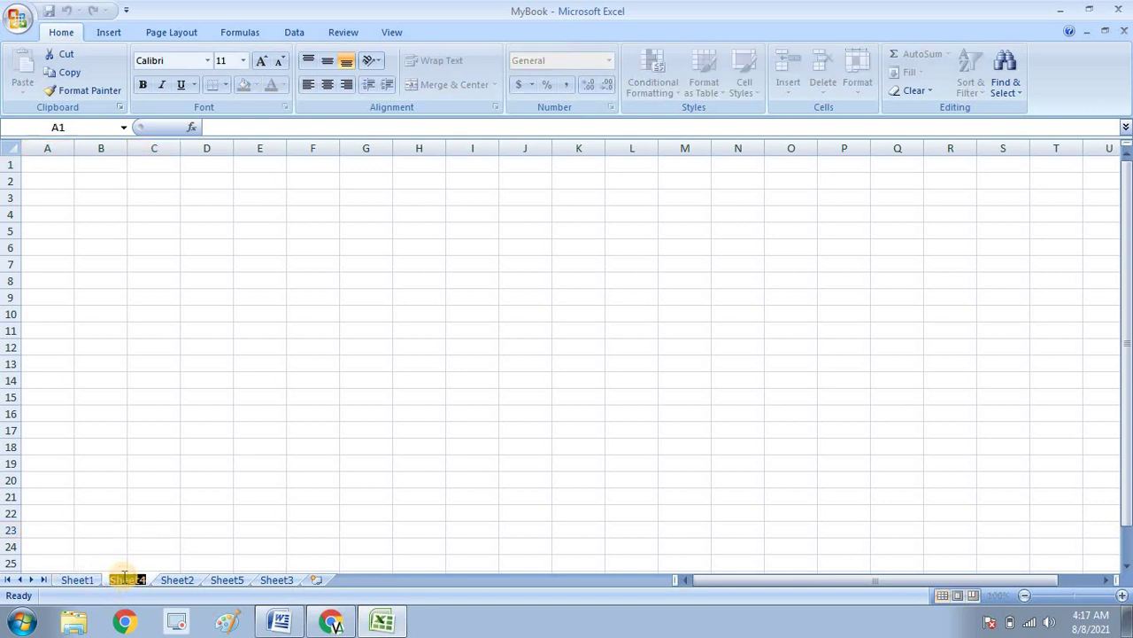
Rename the Sheet2 worksheet as "myfav sheet"
double_click(182, 579)
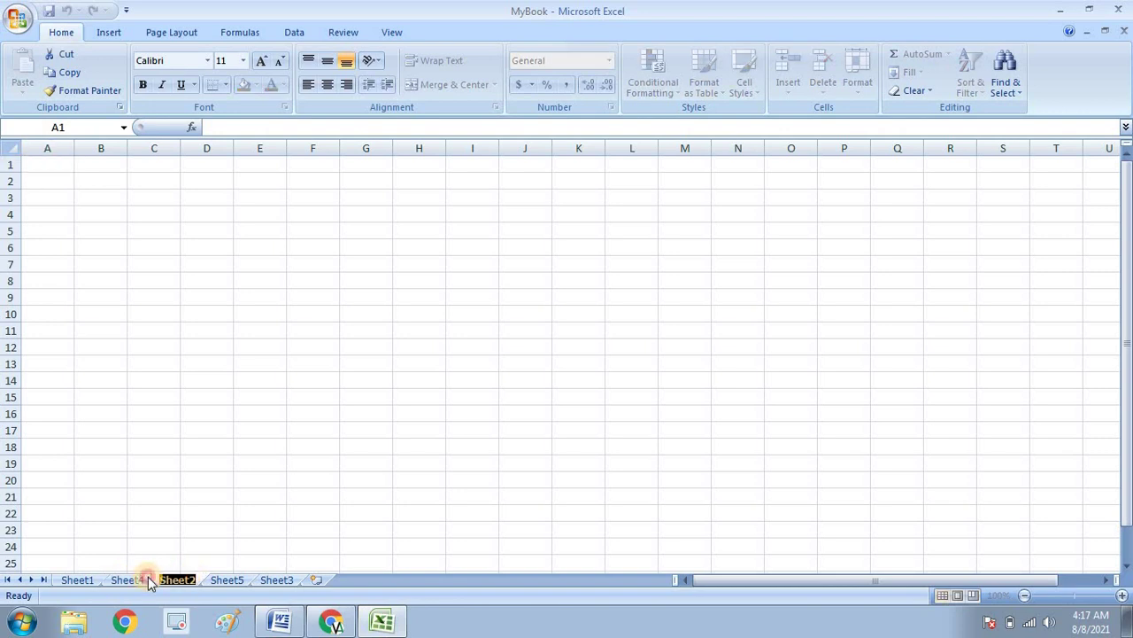
text(cyhd)
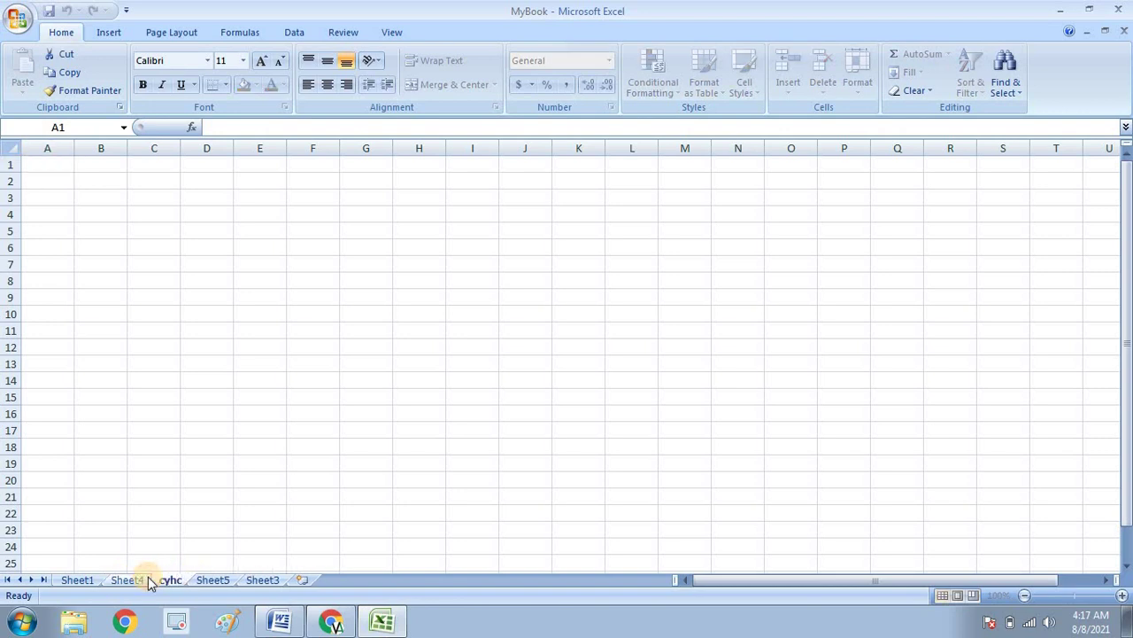
key(BackSpace)
key(BackSpace)
key(BackSpace)
key(BackSpace)
text(myfav)
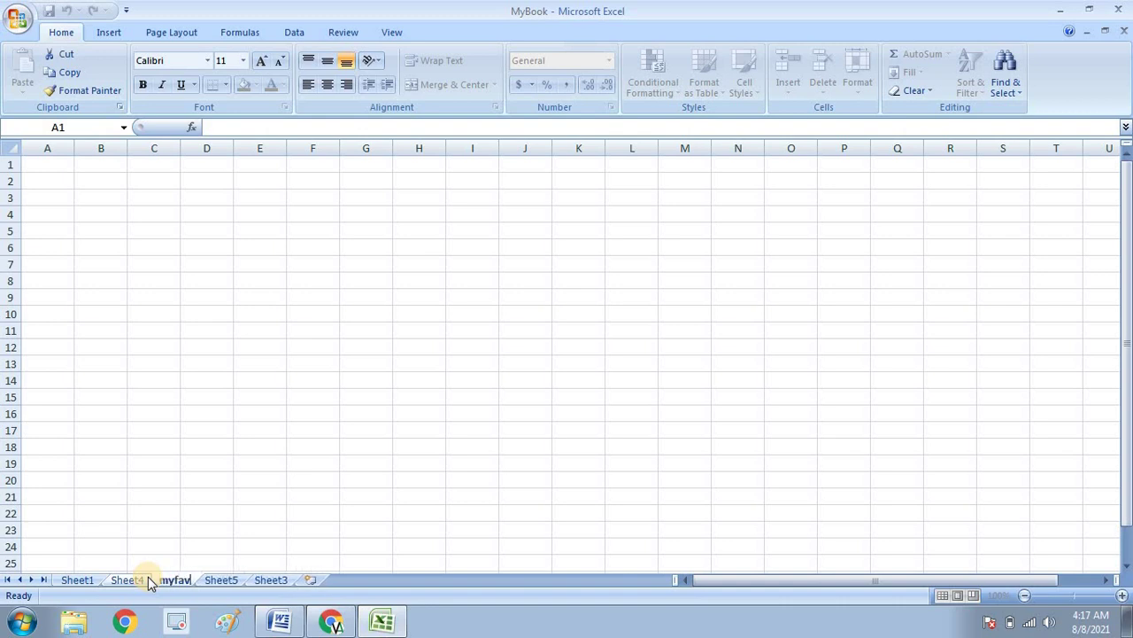
key(Return)
text(sheet)
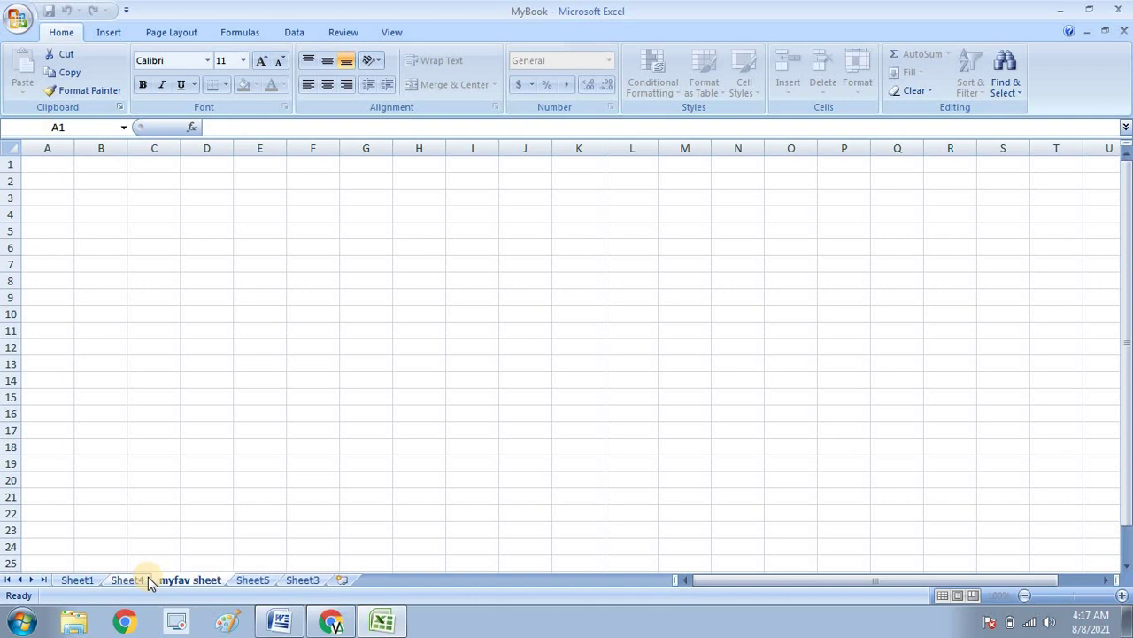
key(Return)
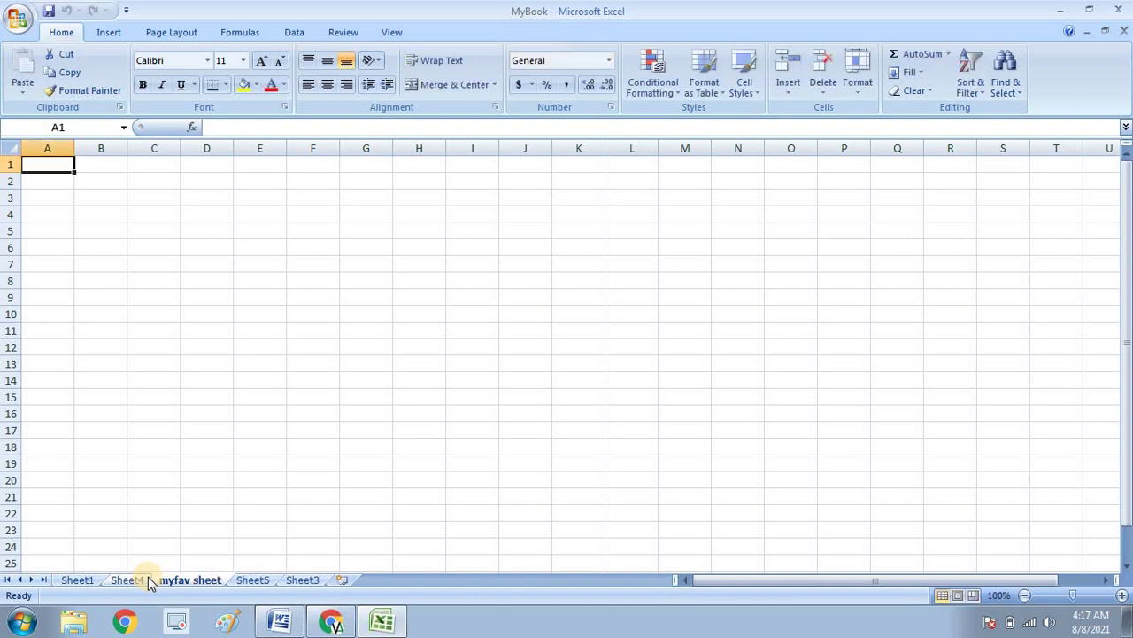
Open the name of Sheet5 for editing, leave the name editing, and select cell E20
click(252, 580)
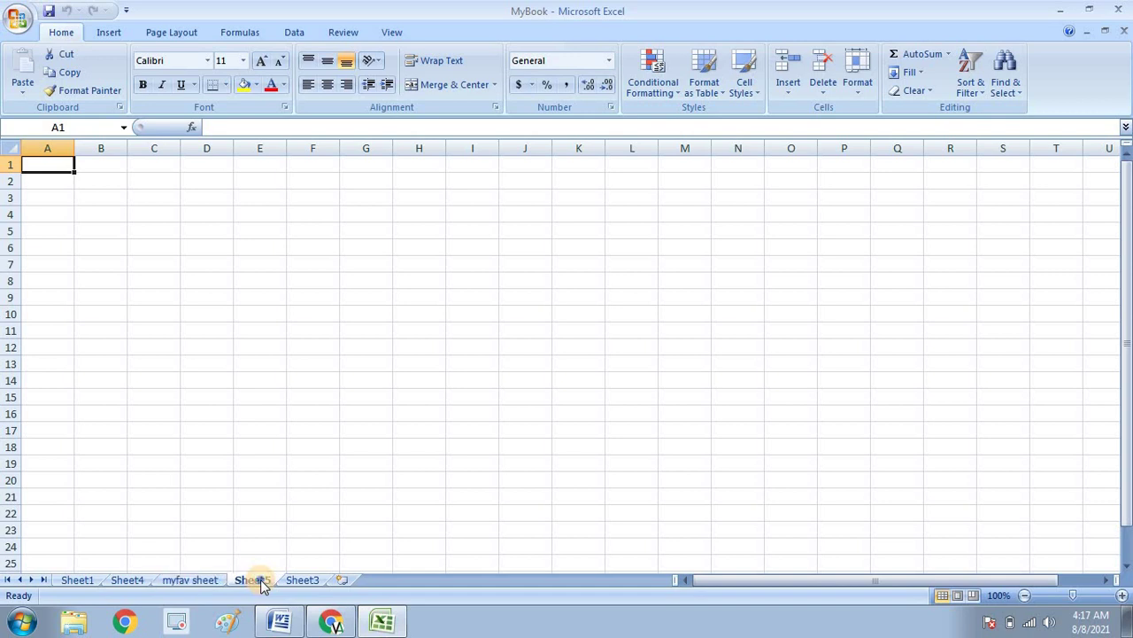
right_click(261, 586)
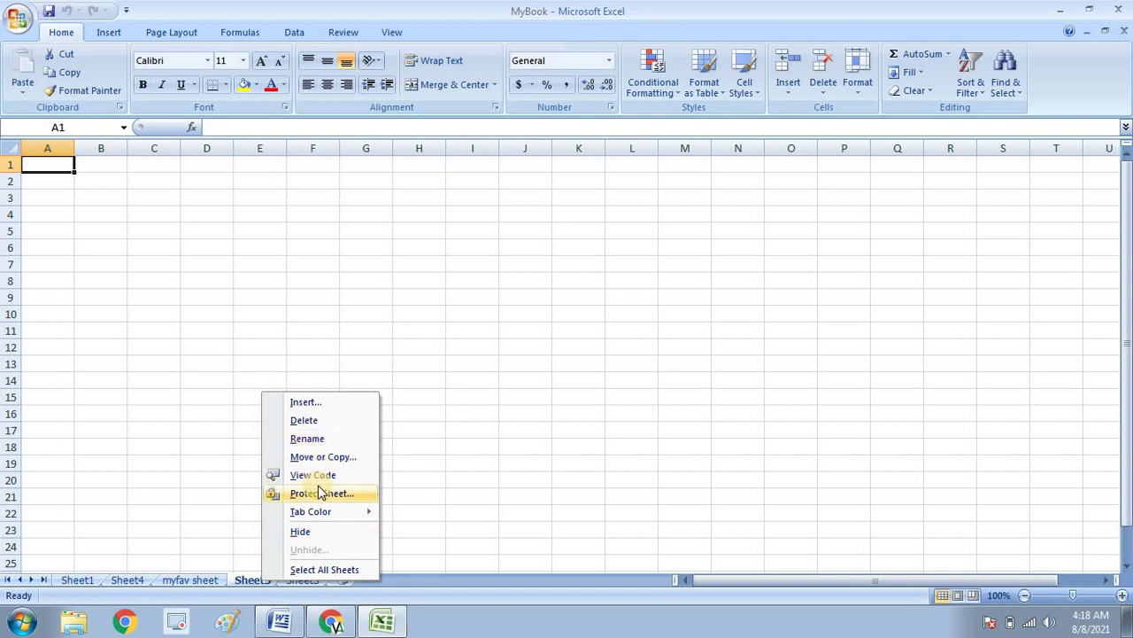
click(316, 441)
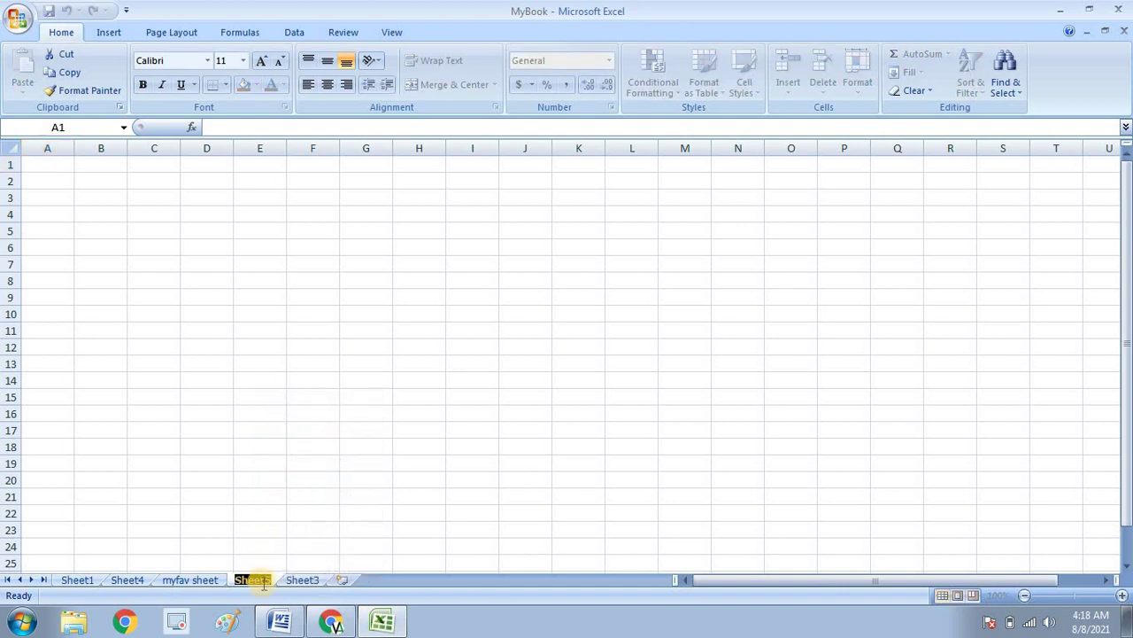
key(Return)
click(279, 475)
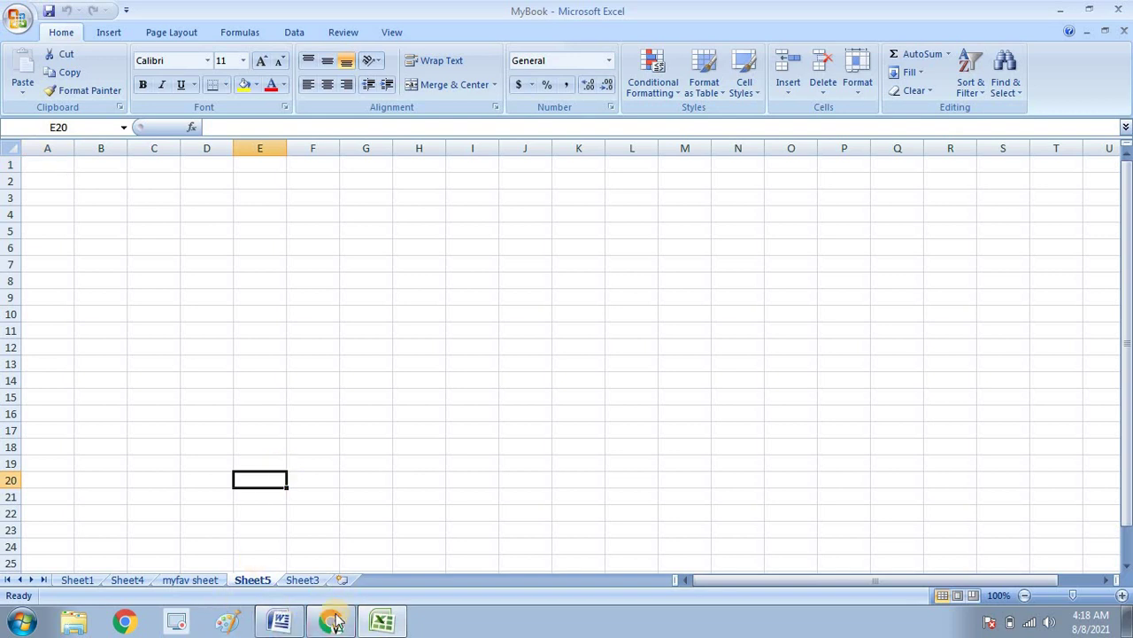
Switch to Chrome to check the Unit 4 Electronic Spreadsheet topics in the syllabus PDF, and return to Excel
click(332, 622)
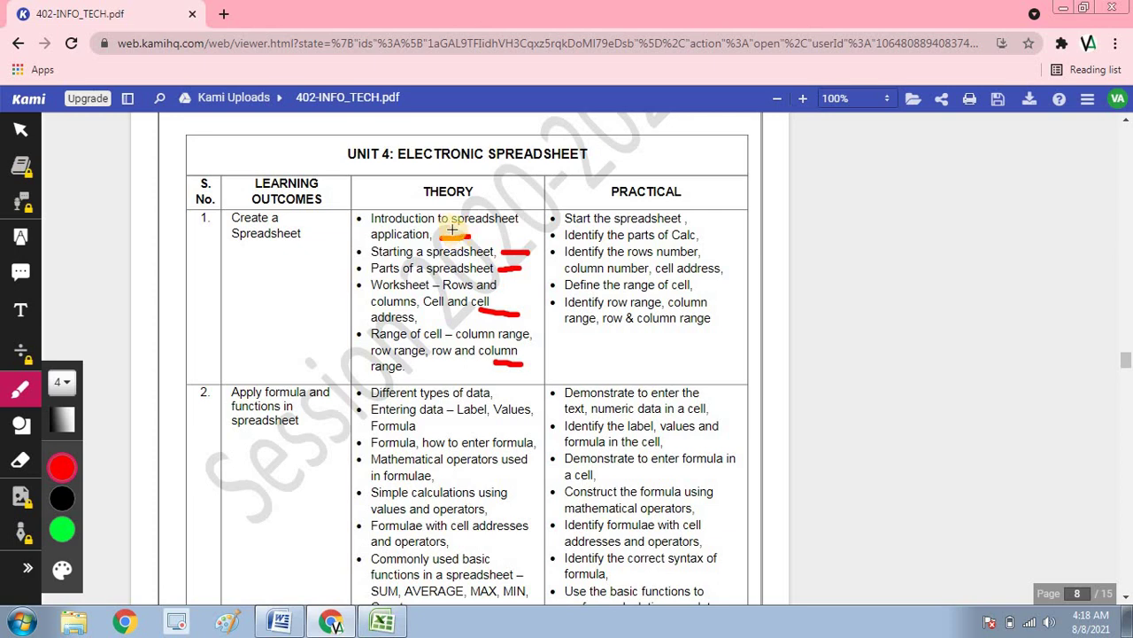
click(383, 623)
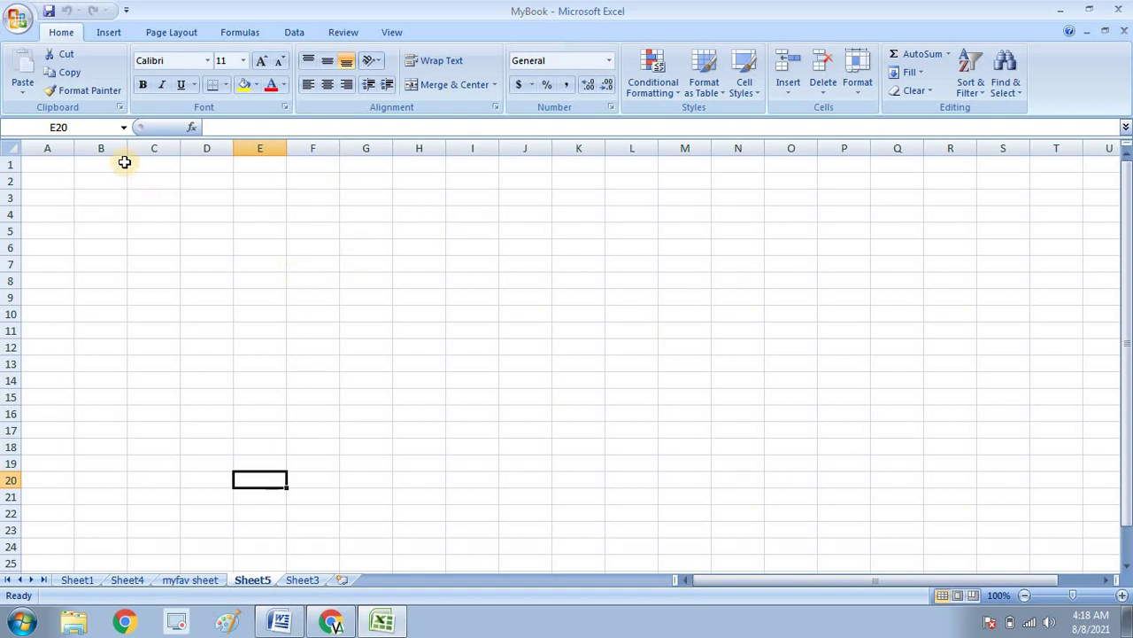
Select cells A1, B1, C1, D1 and C2 one after another on Sheet5 to view their cell addresses
click(52, 165)
click(110, 162)
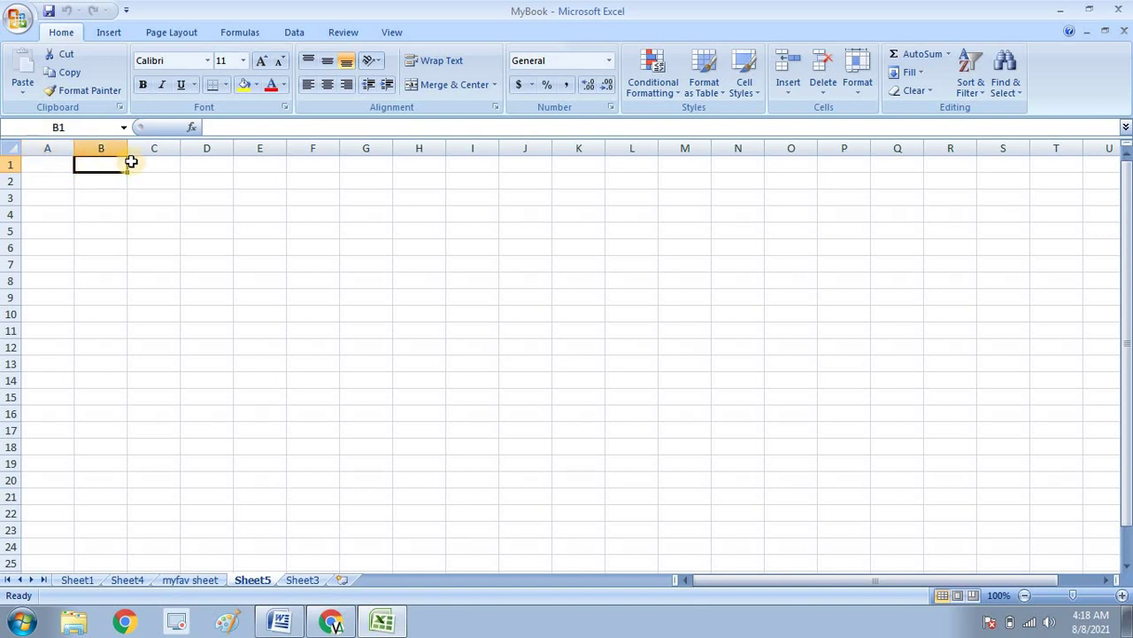
click(148, 162)
click(207, 168)
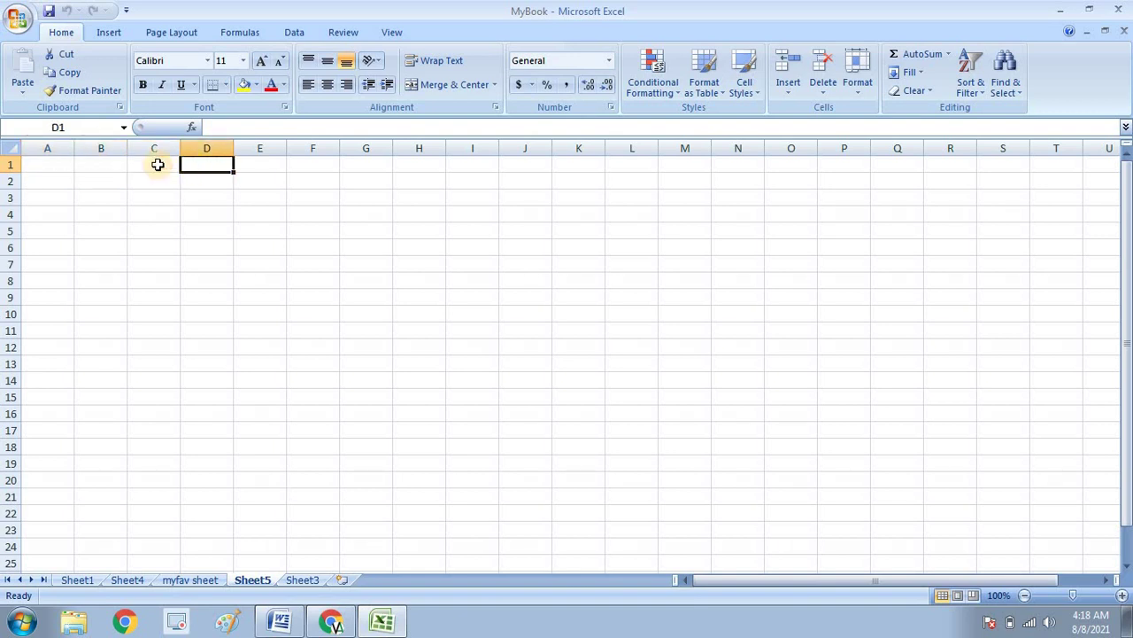
click(144, 183)
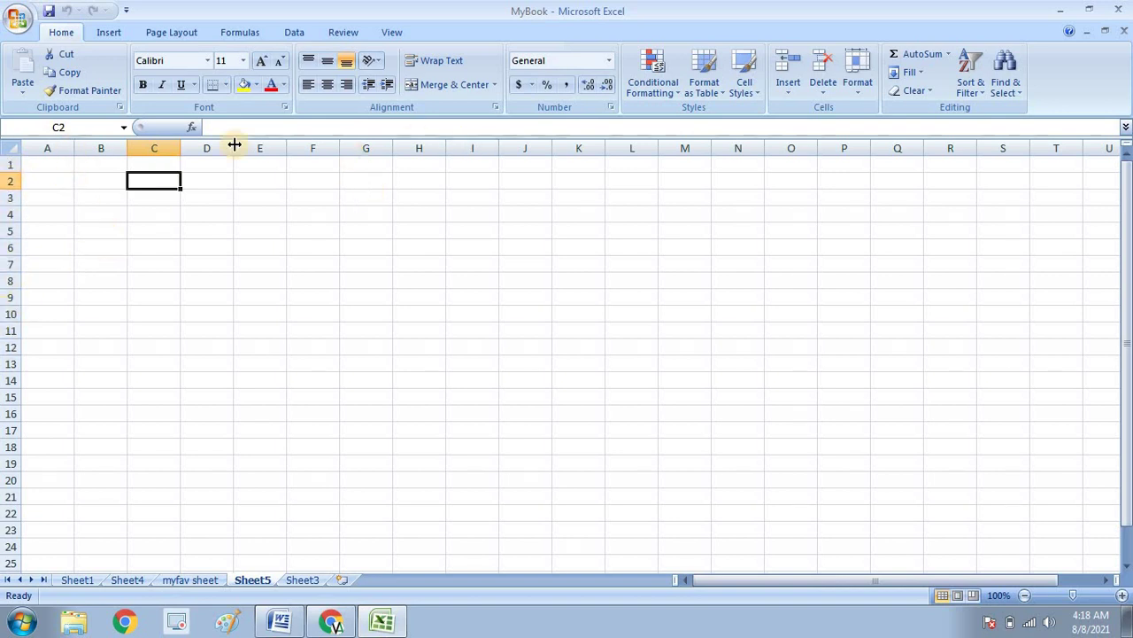
Select entire rows 1 and 4, and entire columns C, F, B, D and E, one at a time on Sheet5
click(11, 164)
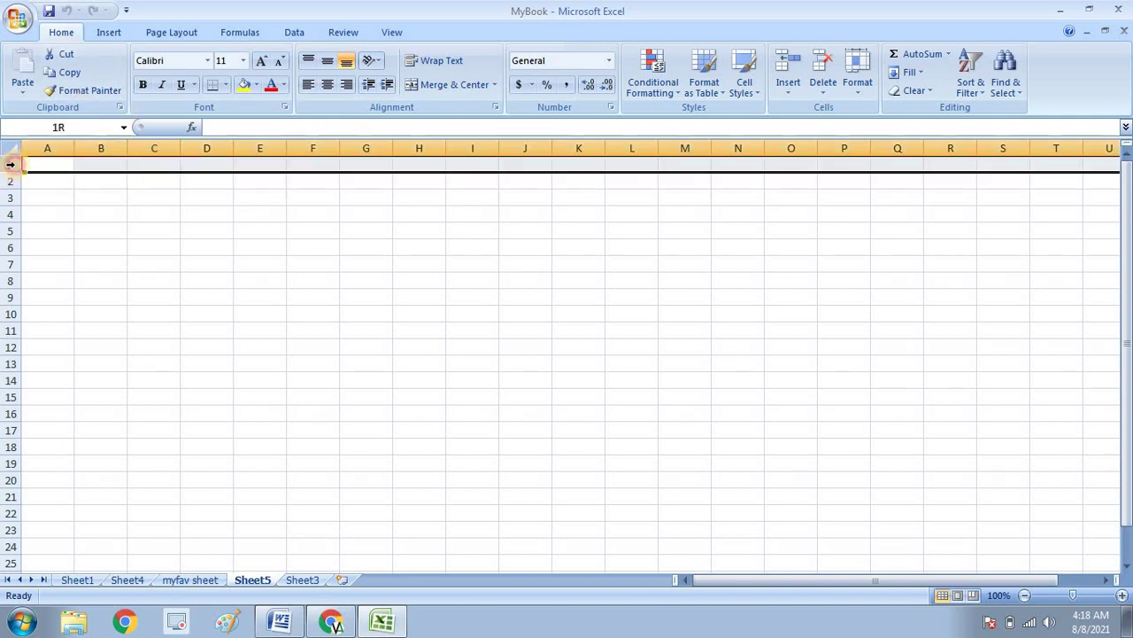
click(10, 215)
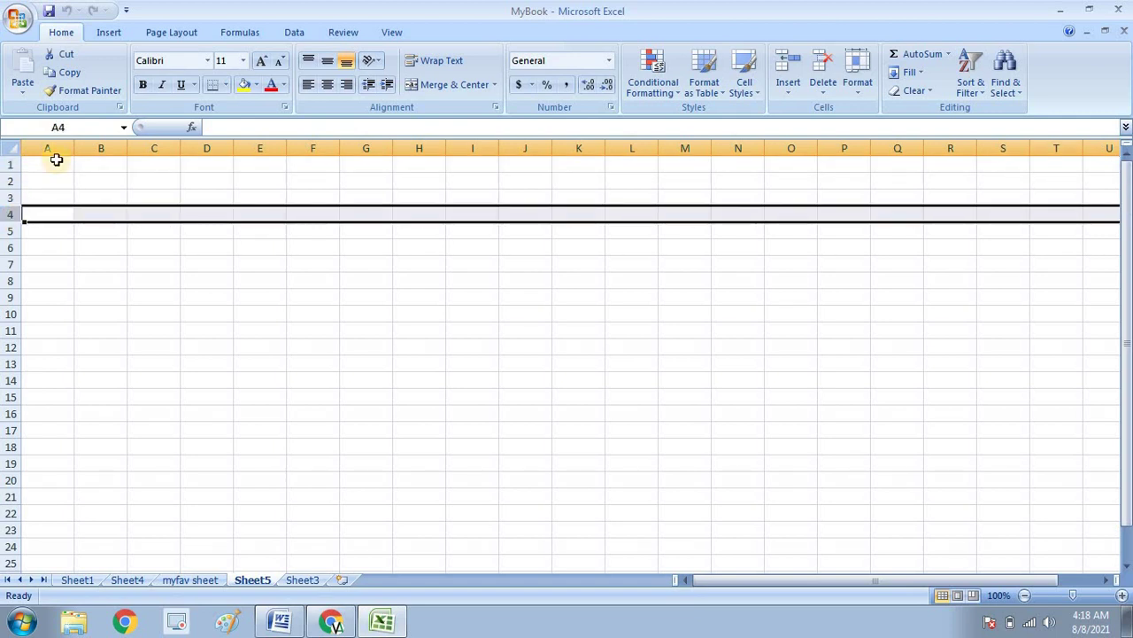
click(150, 145)
click(324, 144)
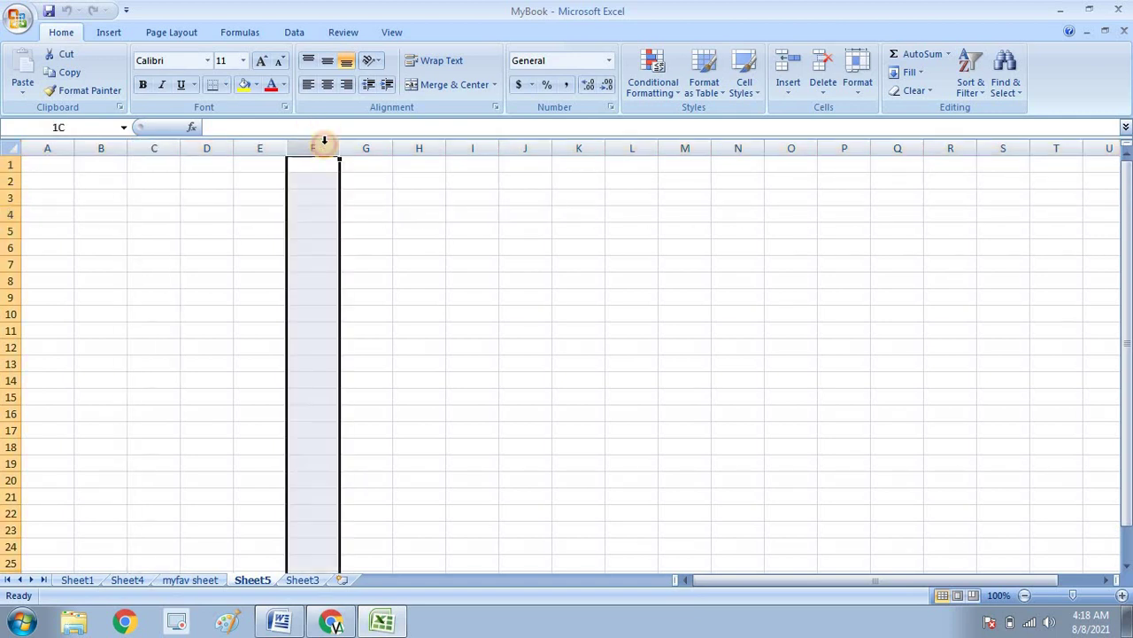
click(103, 148)
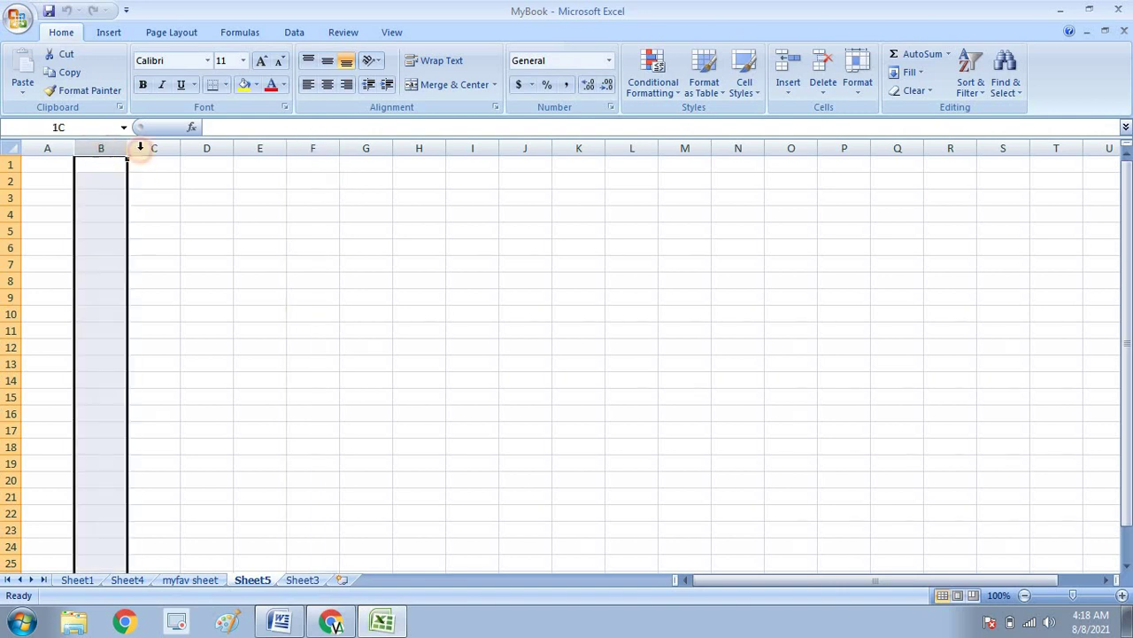
click(199, 146)
click(247, 142)
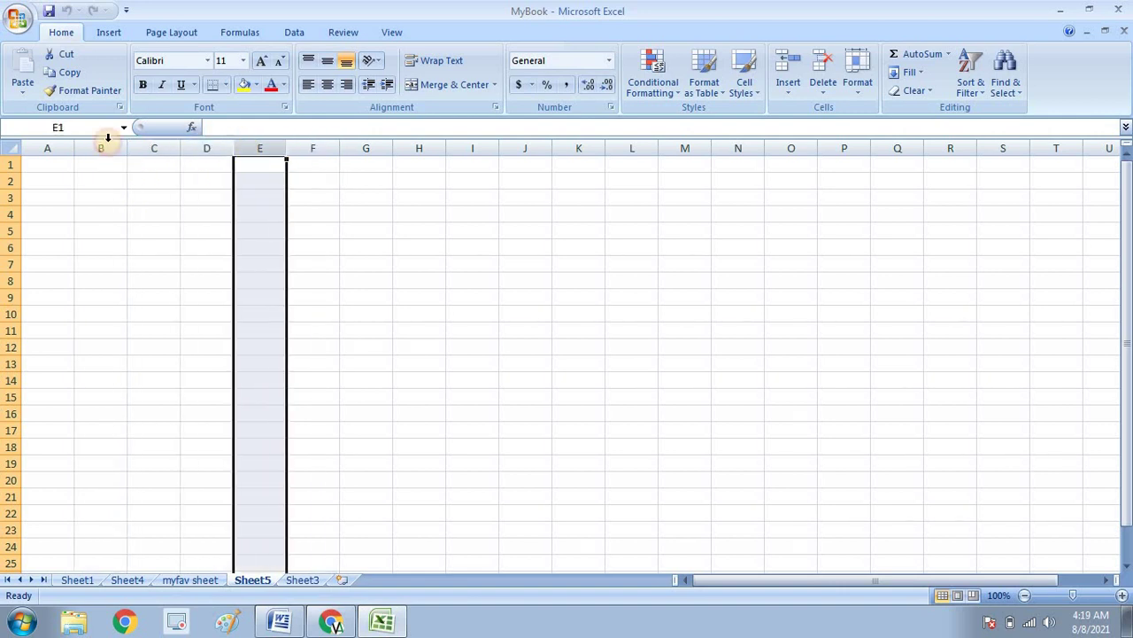
Select column B and cell D9, put D9 into editing in the formula bar, and leave it empty by selecting cell E8
click(89, 143)
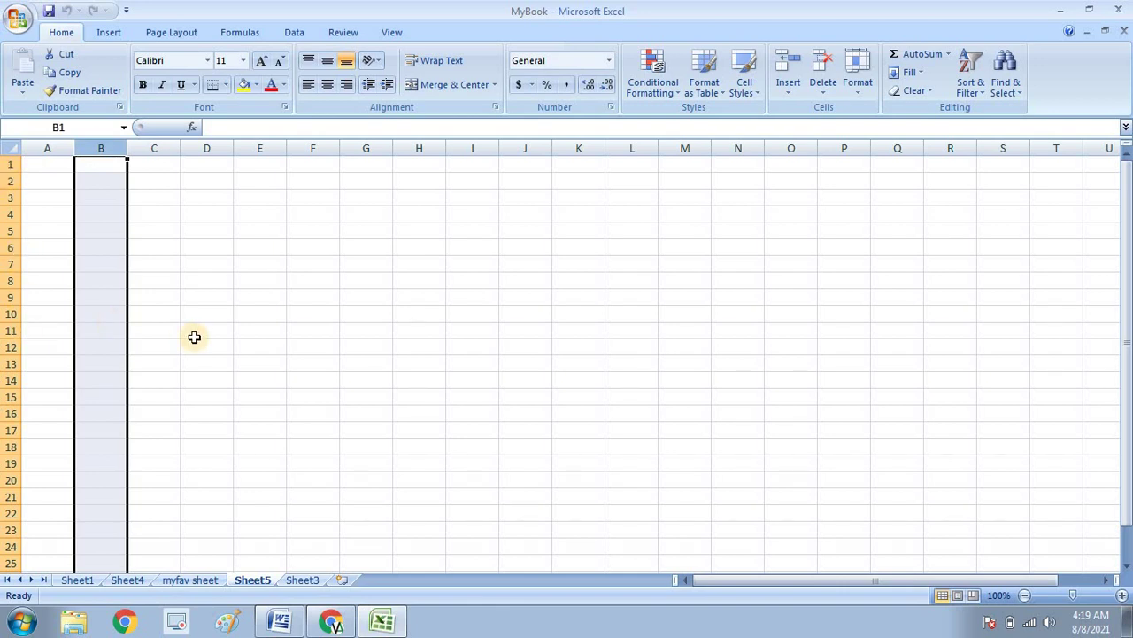
click(207, 298)
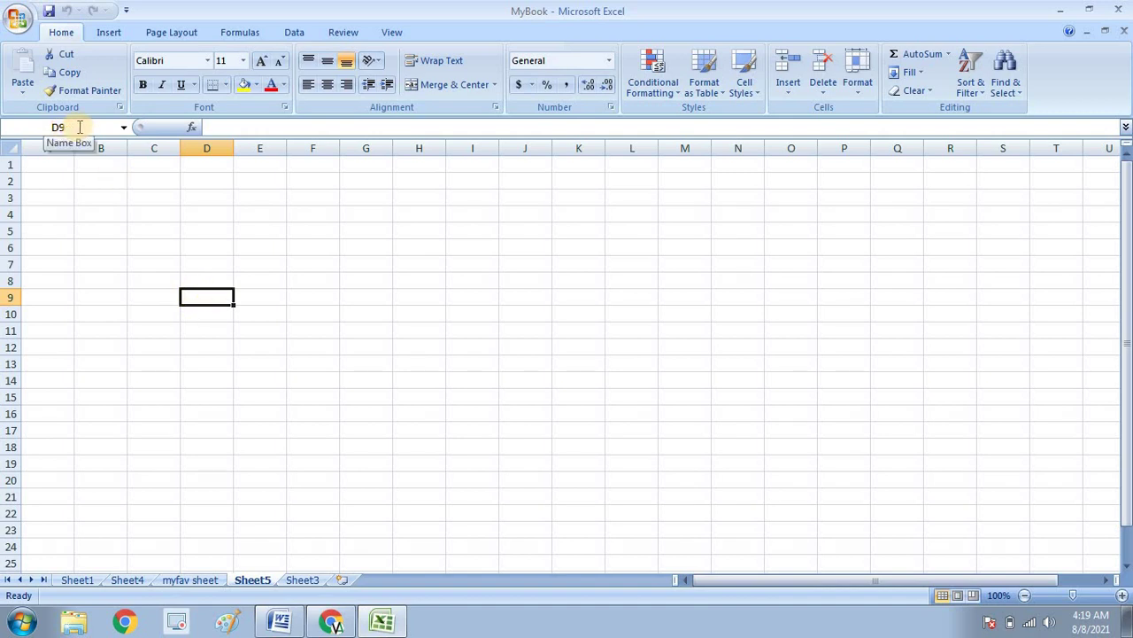
click(241, 127)
click(270, 127)
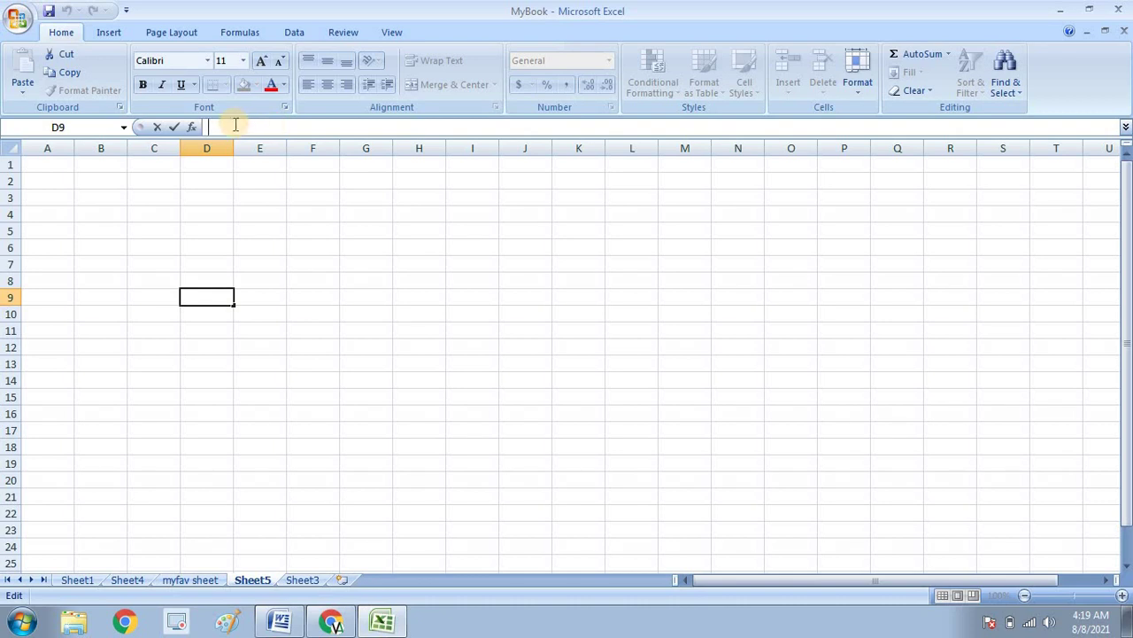
click(85, 131)
click(85, 127)
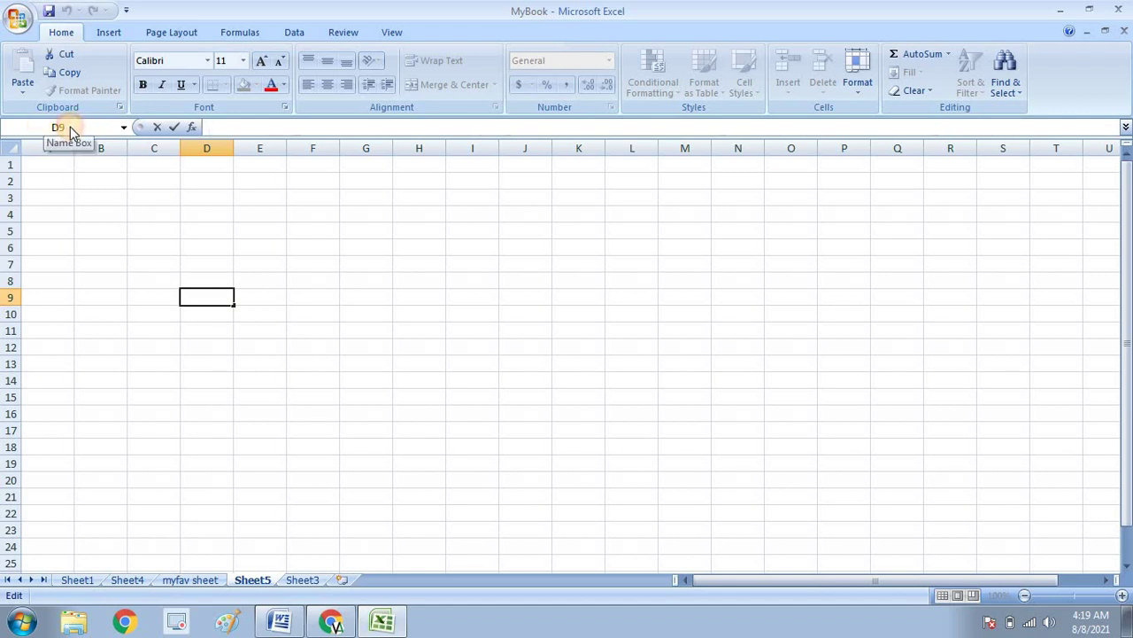
click(270, 281)
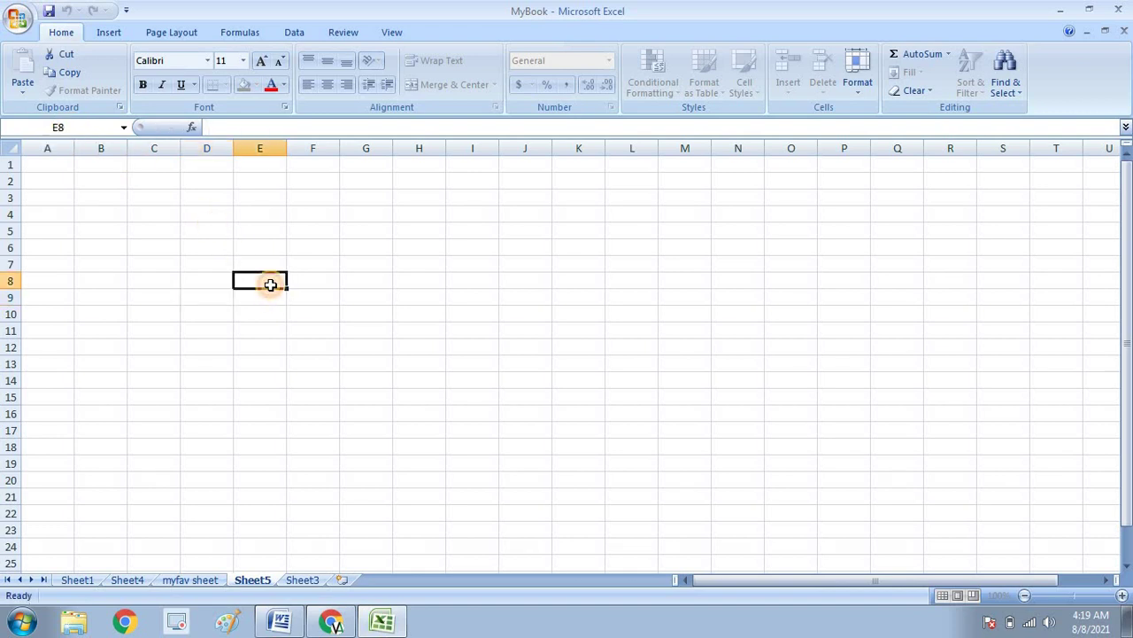
Select scattered cells on Sheet5 one at a time, including E3, B6, F5, H2, I2 and E6, to view their addresses
click(361, 250)
click(363, 218)
click(235, 198)
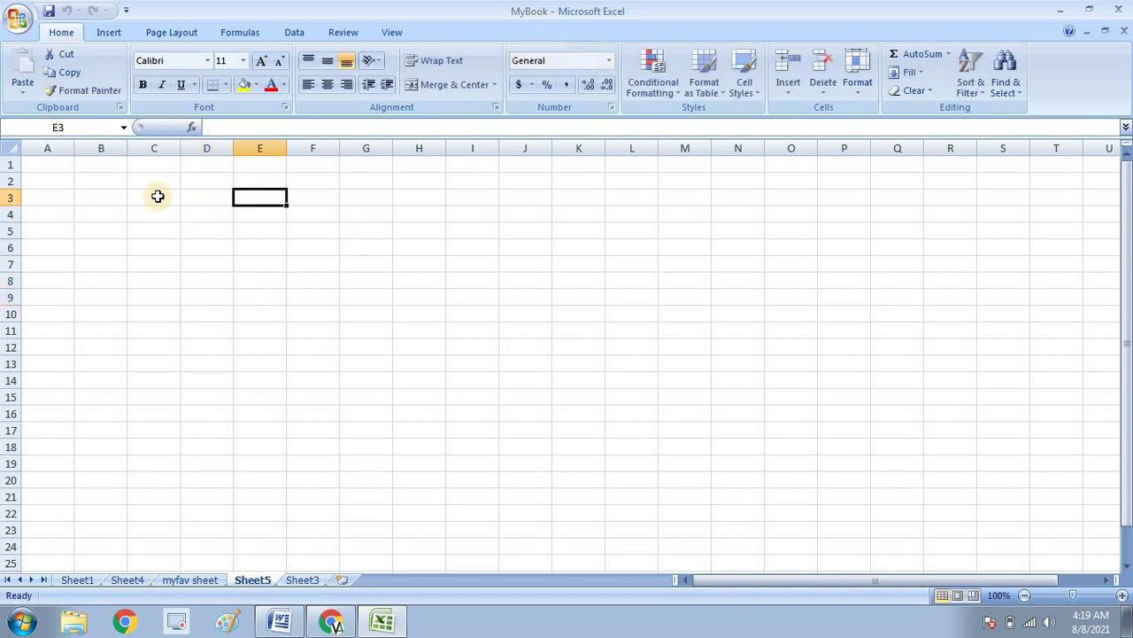
click(135, 196)
click(104, 246)
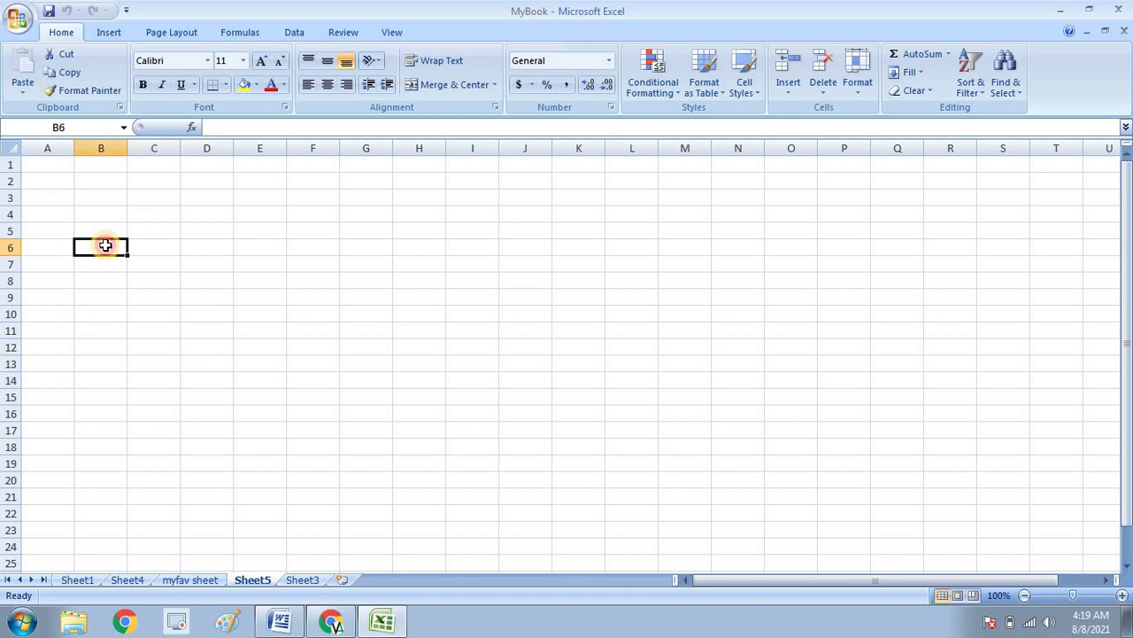
click(321, 289)
click(320, 234)
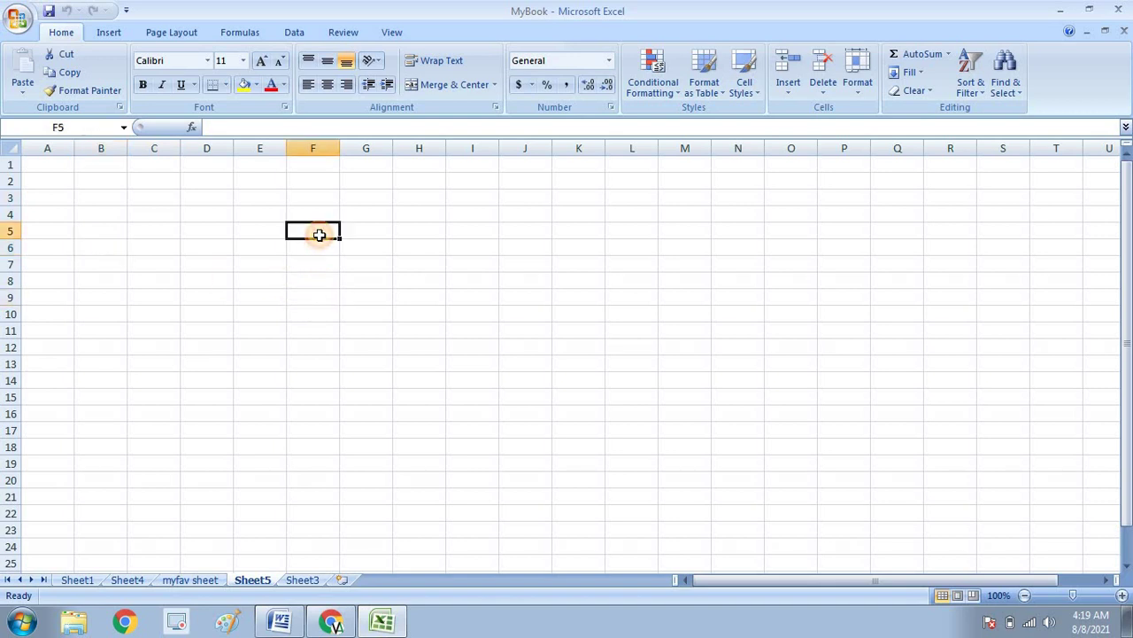
click(411, 212)
click(420, 182)
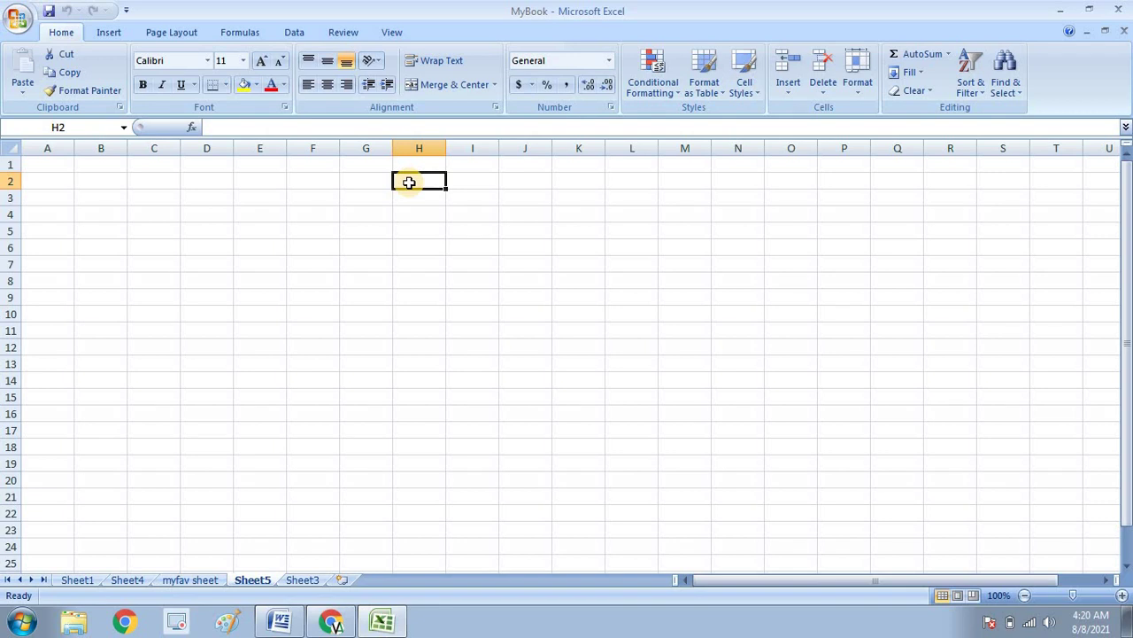
click(484, 184)
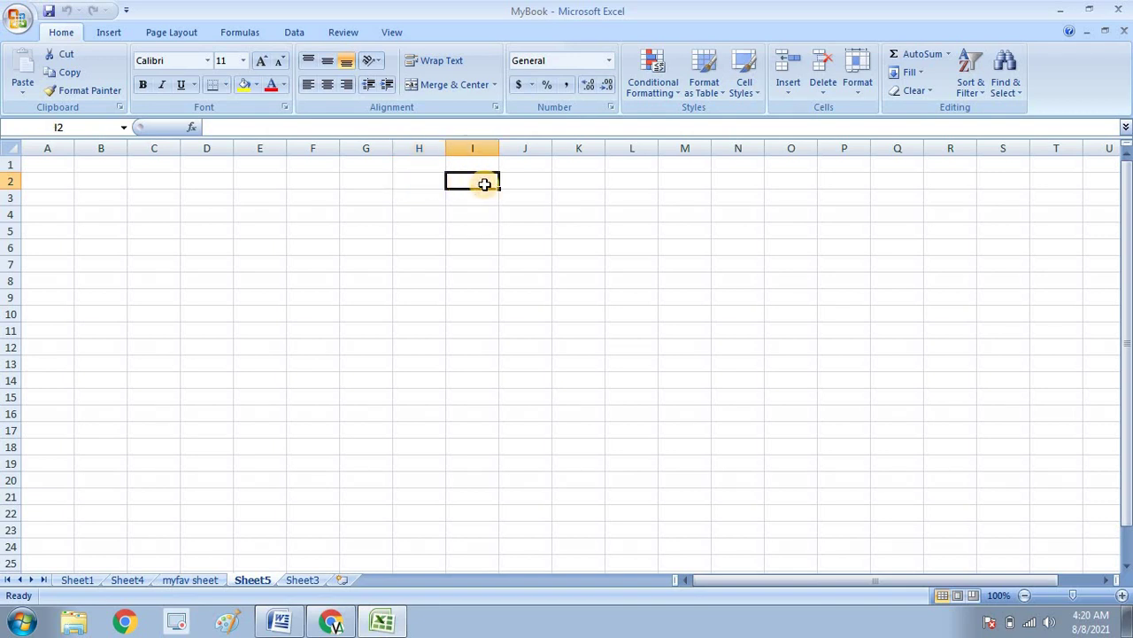
click(267, 248)
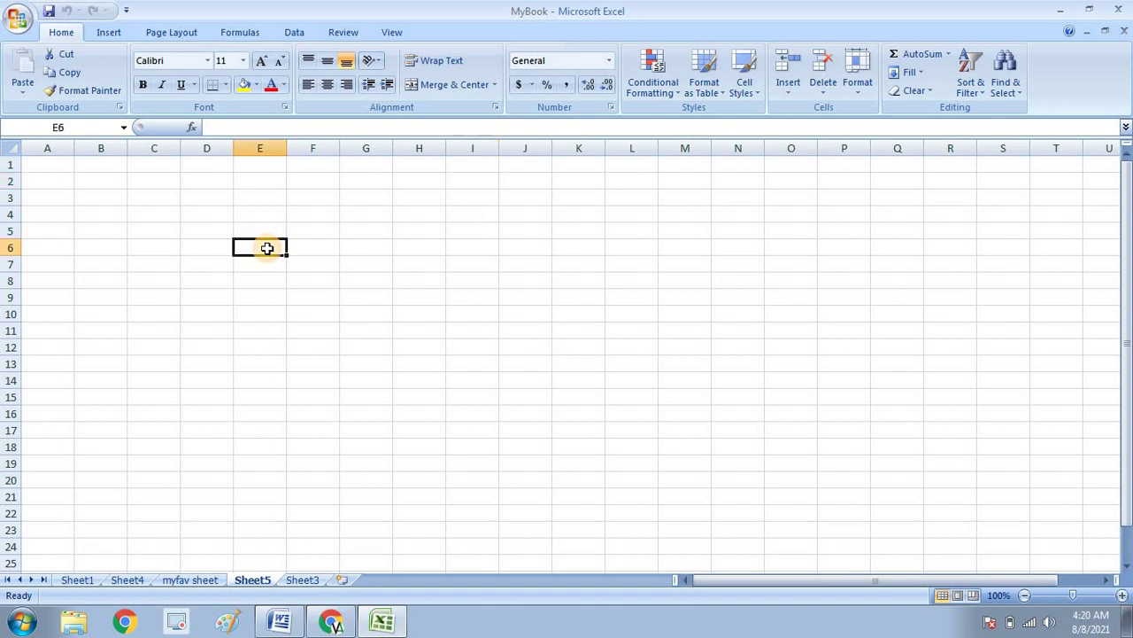
Select cell B3, range A2:J3, cell A4, entire row 4, cell F8 and range F6:F7, one at a time
click(113, 200)
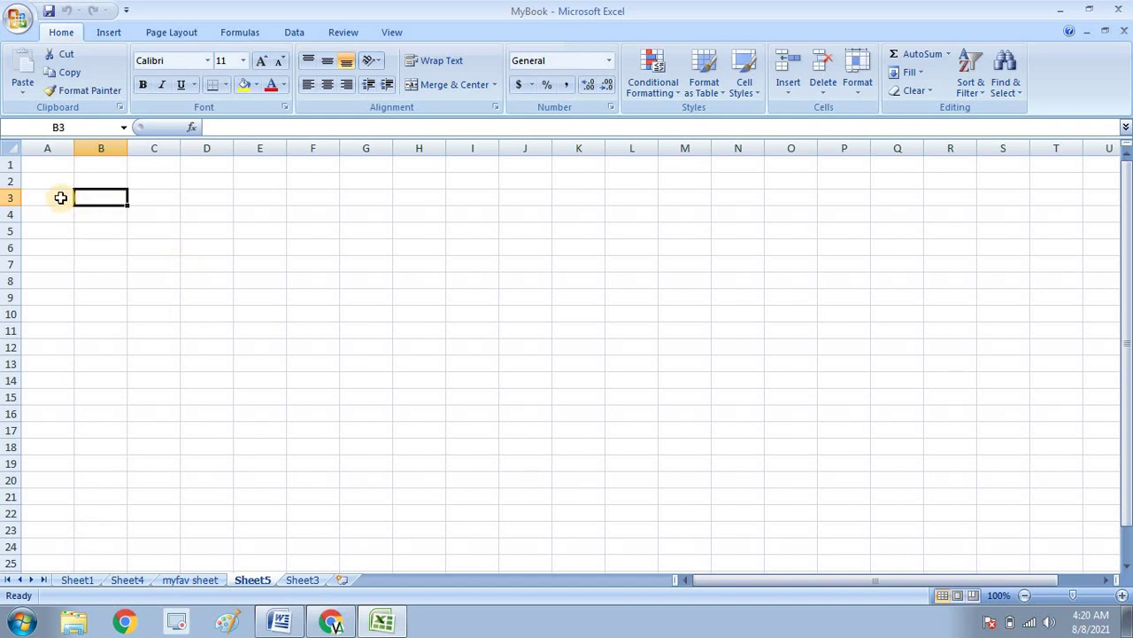
drag(48, 195, 517, 179)
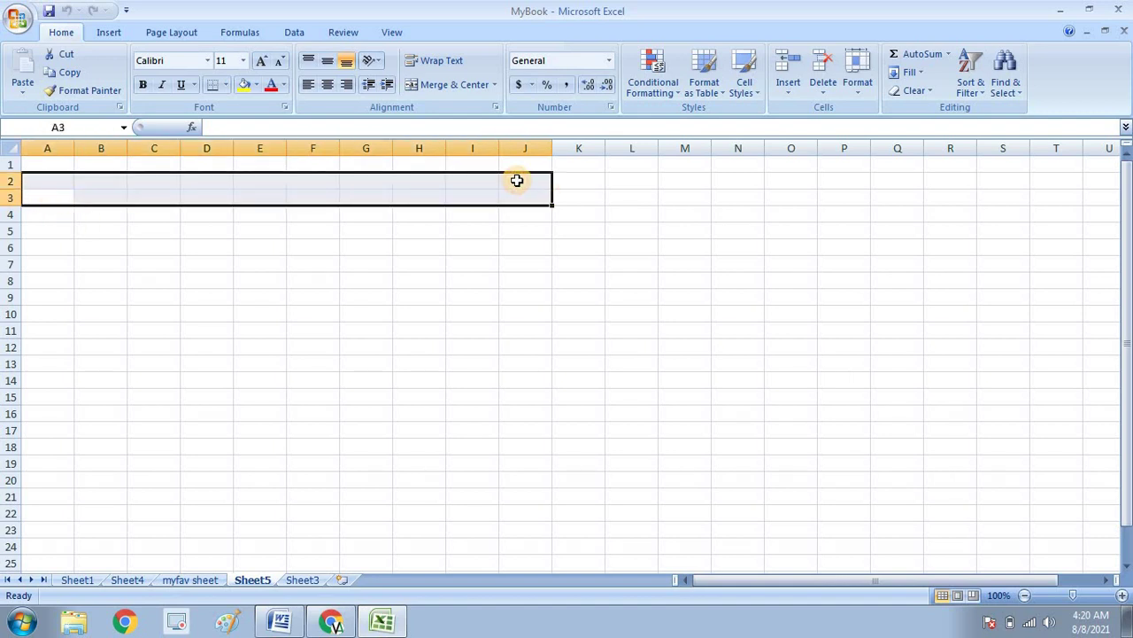
click(38, 211)
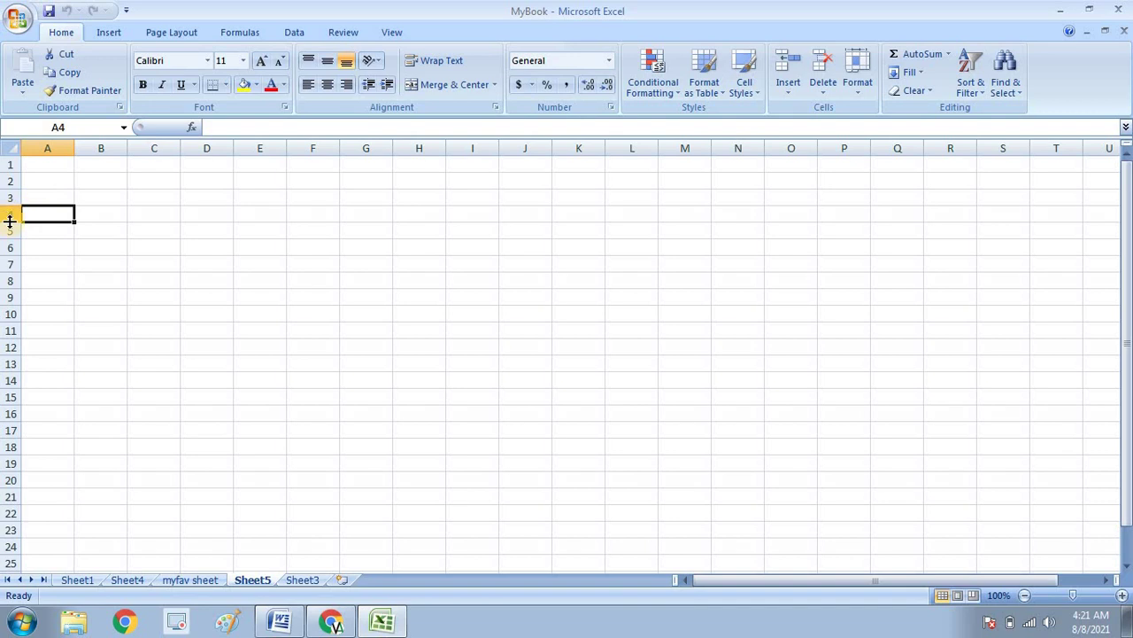
click(8, 215)
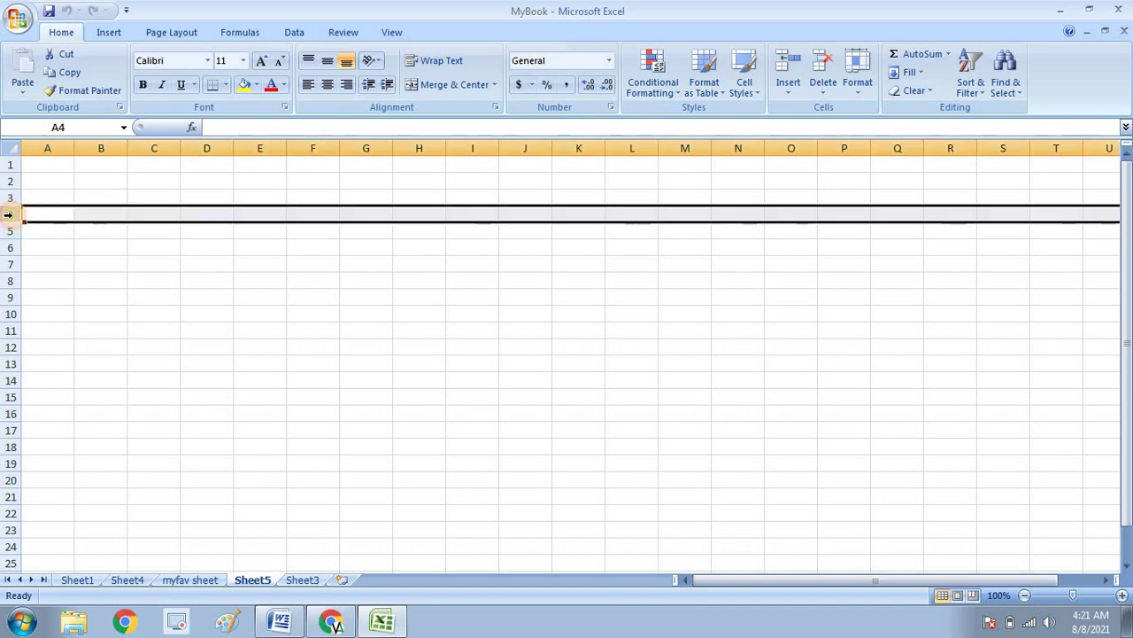
click(309, 280)
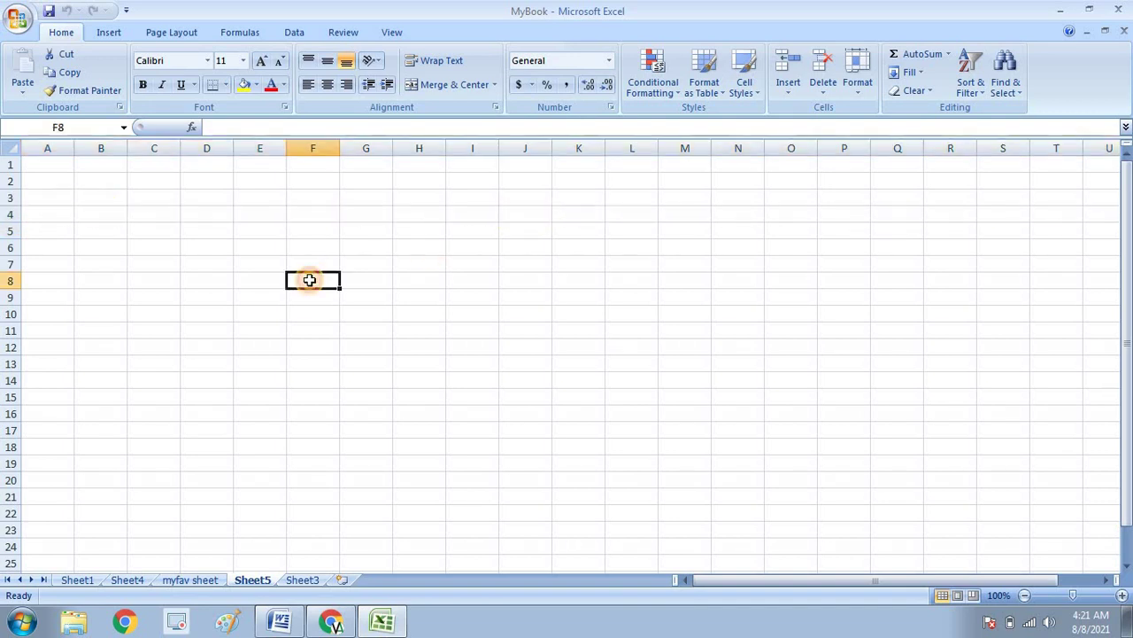
drag(309, 267, 307, 243)
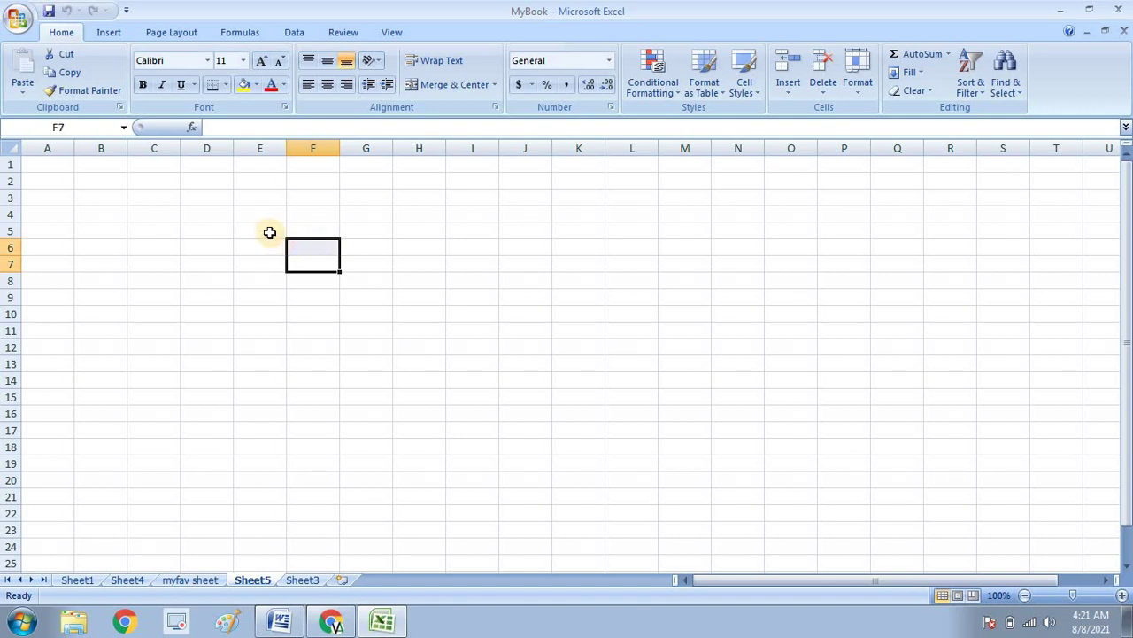
Select cells E5 and D5, entire row 5, column C, row 4 and column B one after another
click(270, 232)
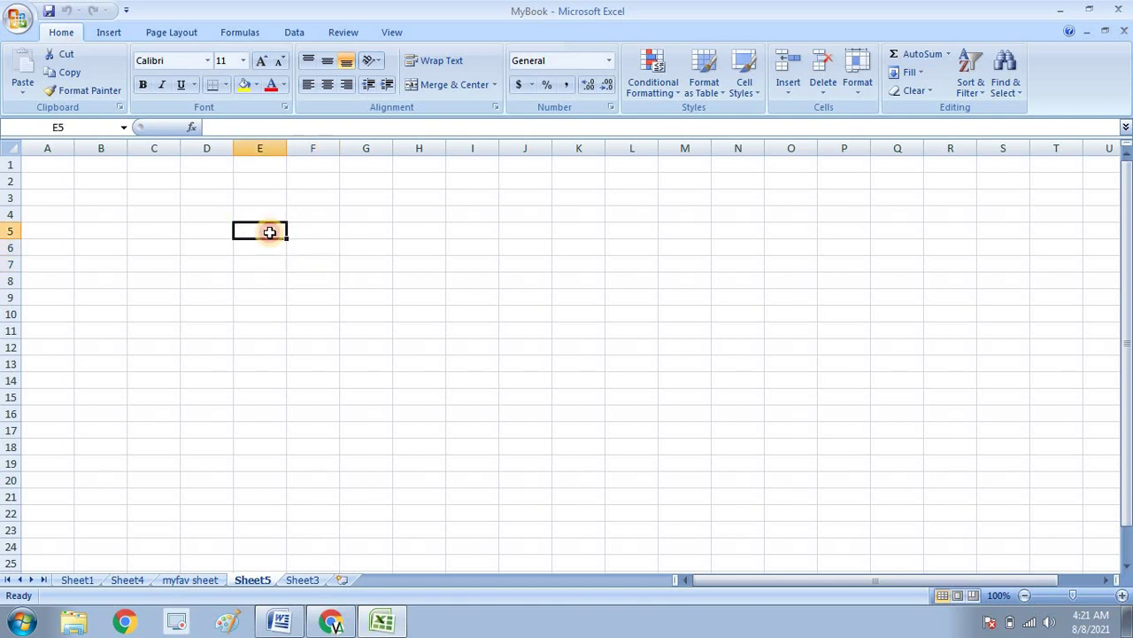
click(195, 224)
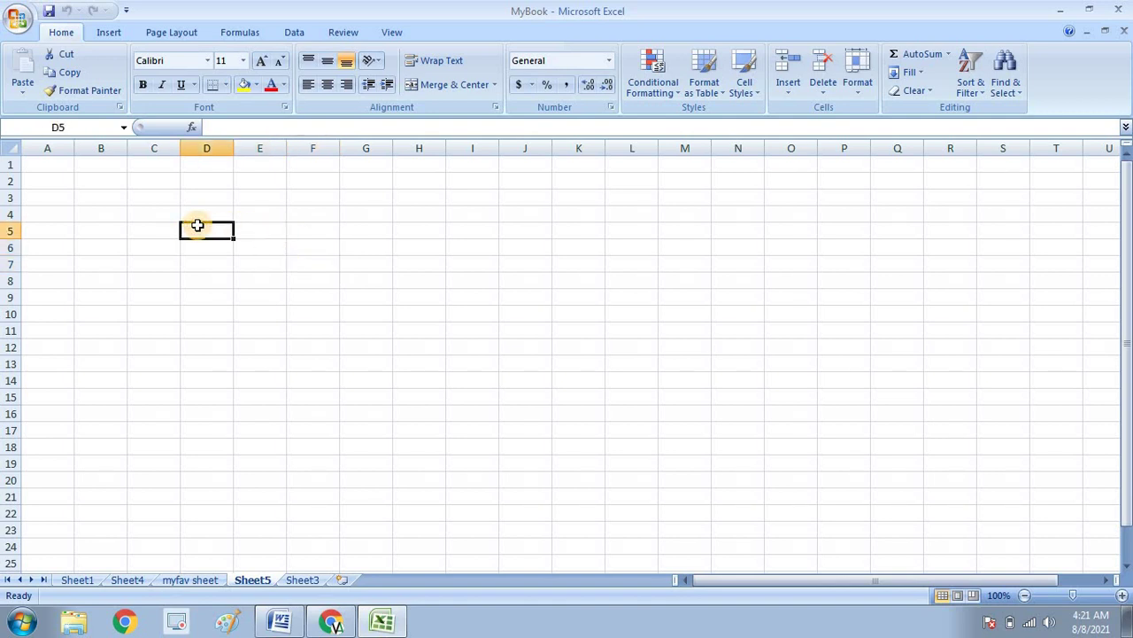
click(12, 230)
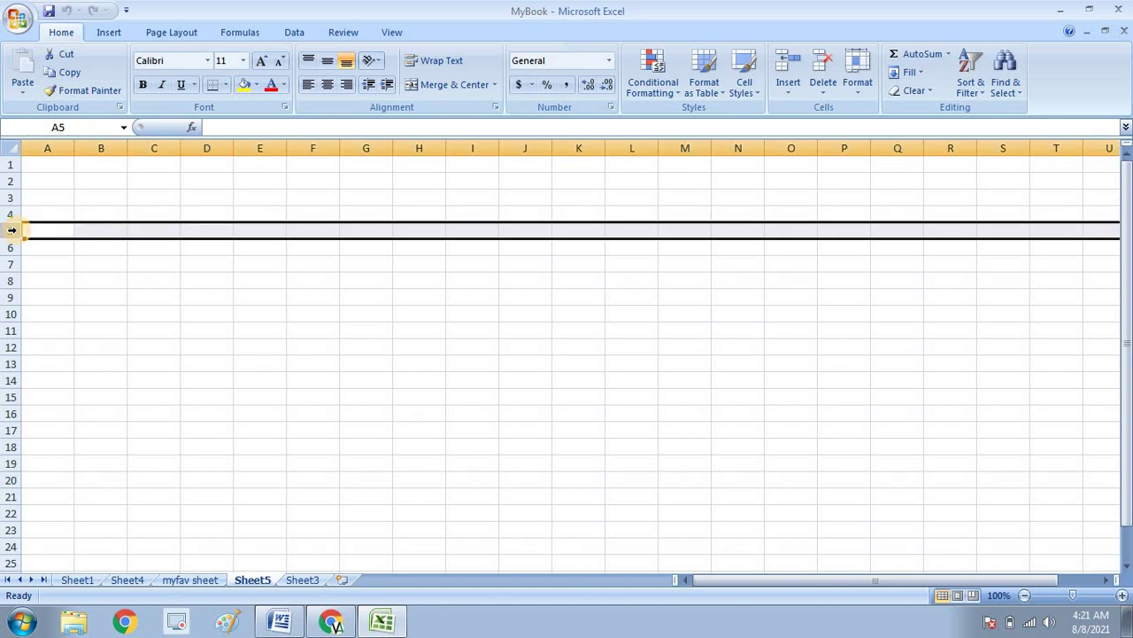
click(159, 144)
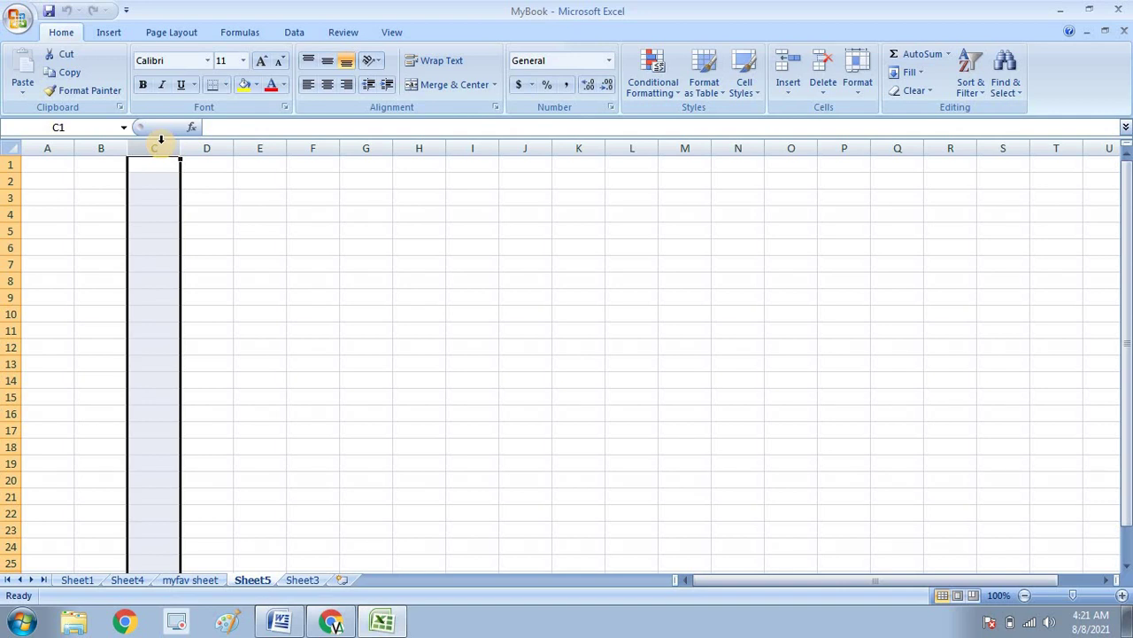
click(7, 215)
click(115, 145)
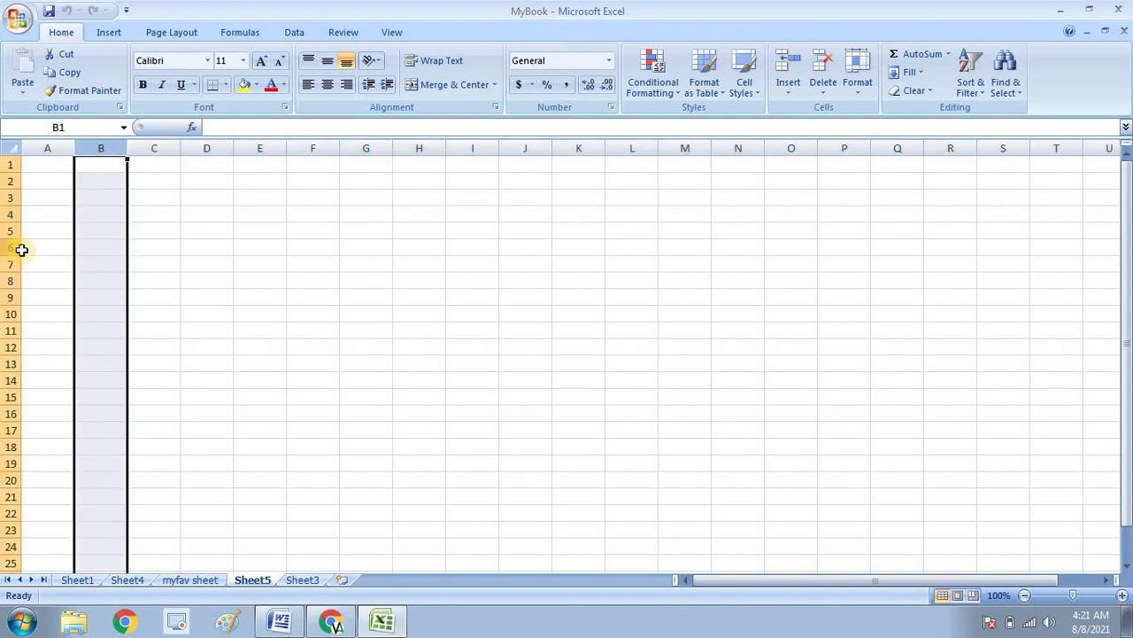
Select cell B5, its whole row 5 and column B, and check the address of B5 against neighbouring cell C5
click(100, 230)
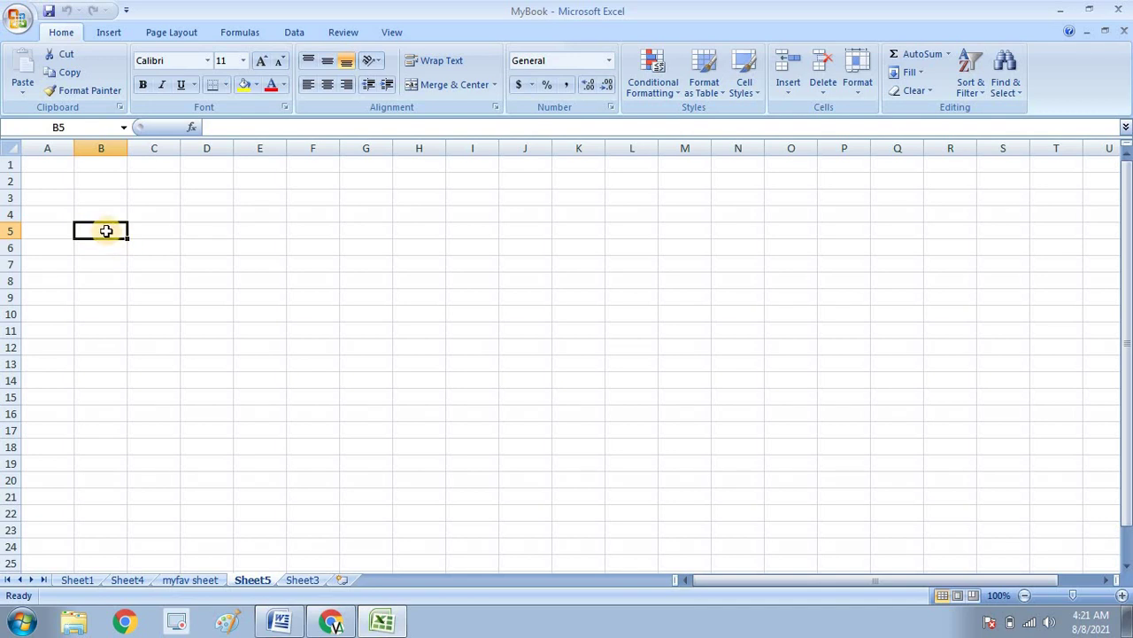
click(5, 232)
click(102, 148)
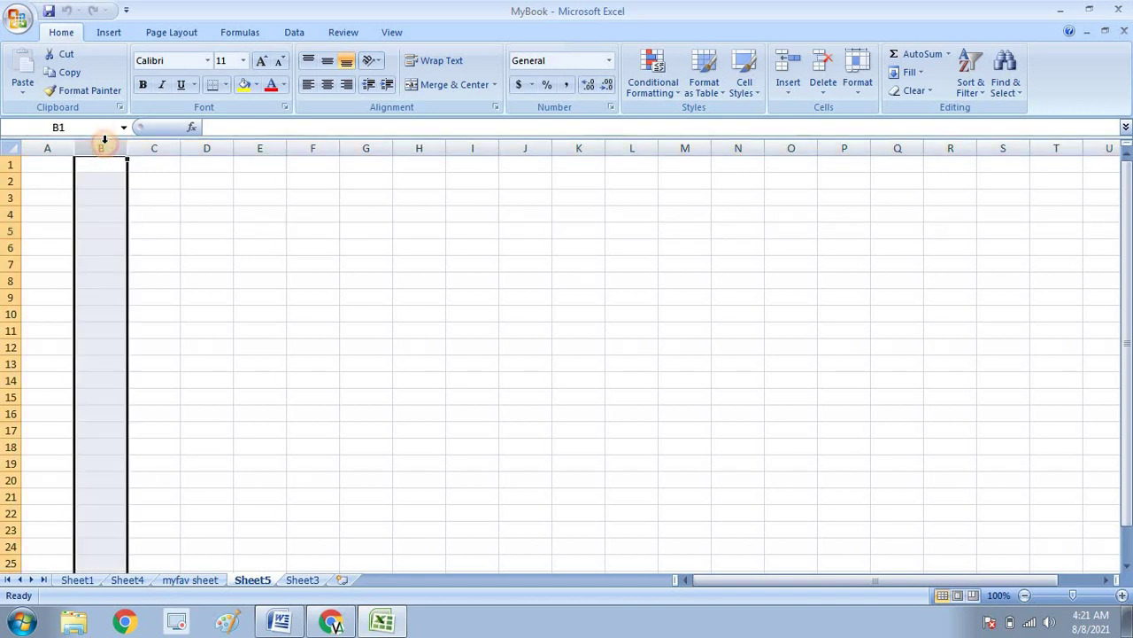
click(87, 232)
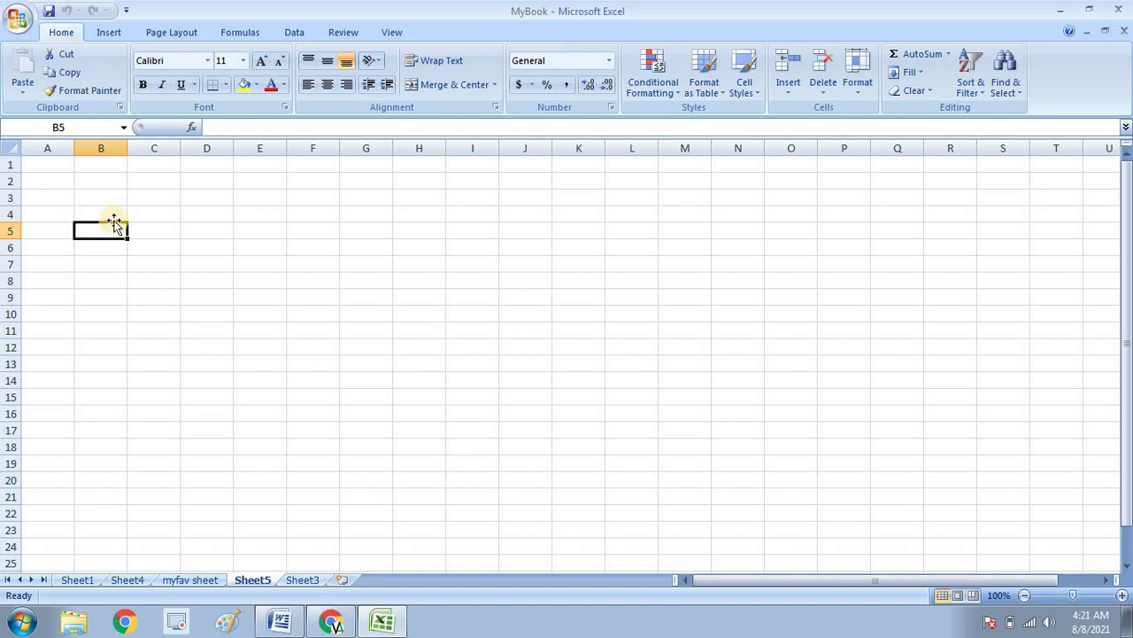
click(75, 125)
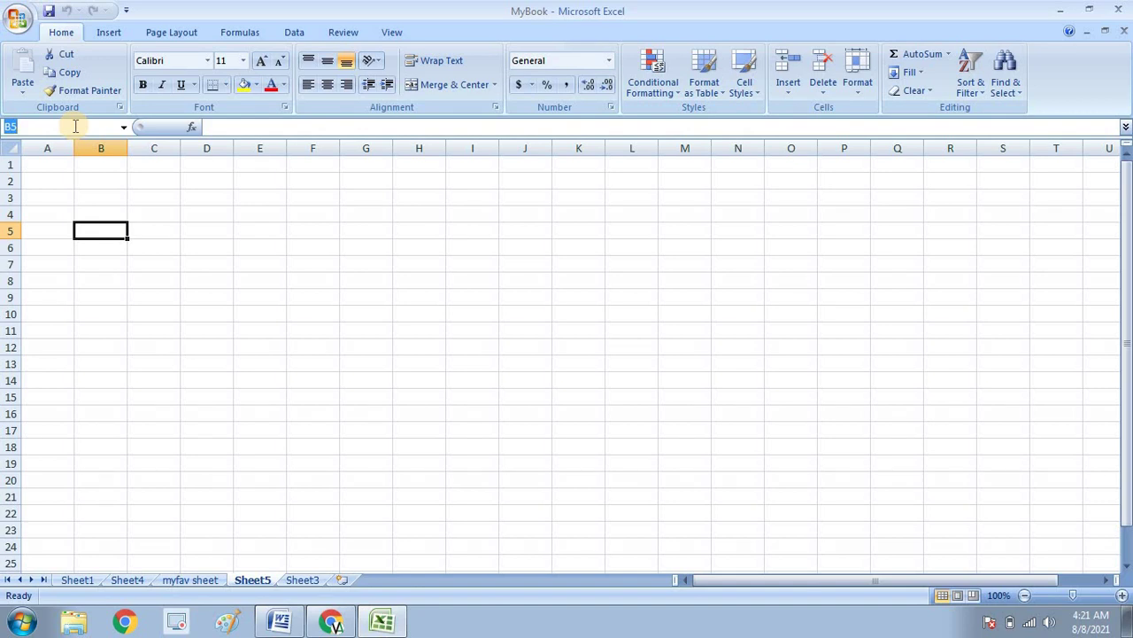
click(170, 228)
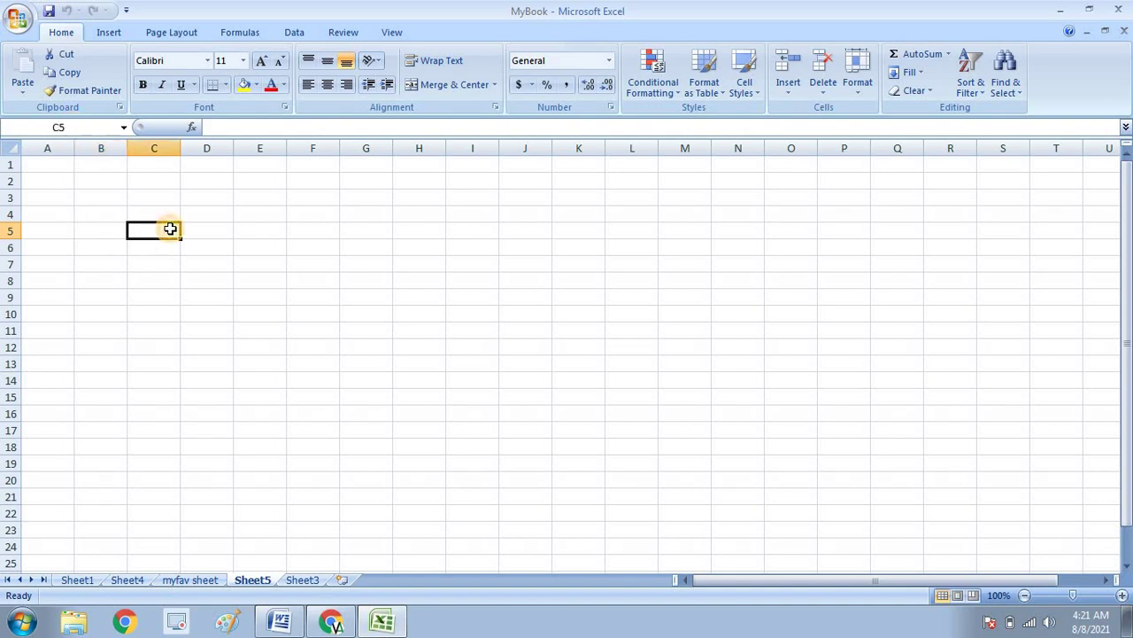
click(116, 231)
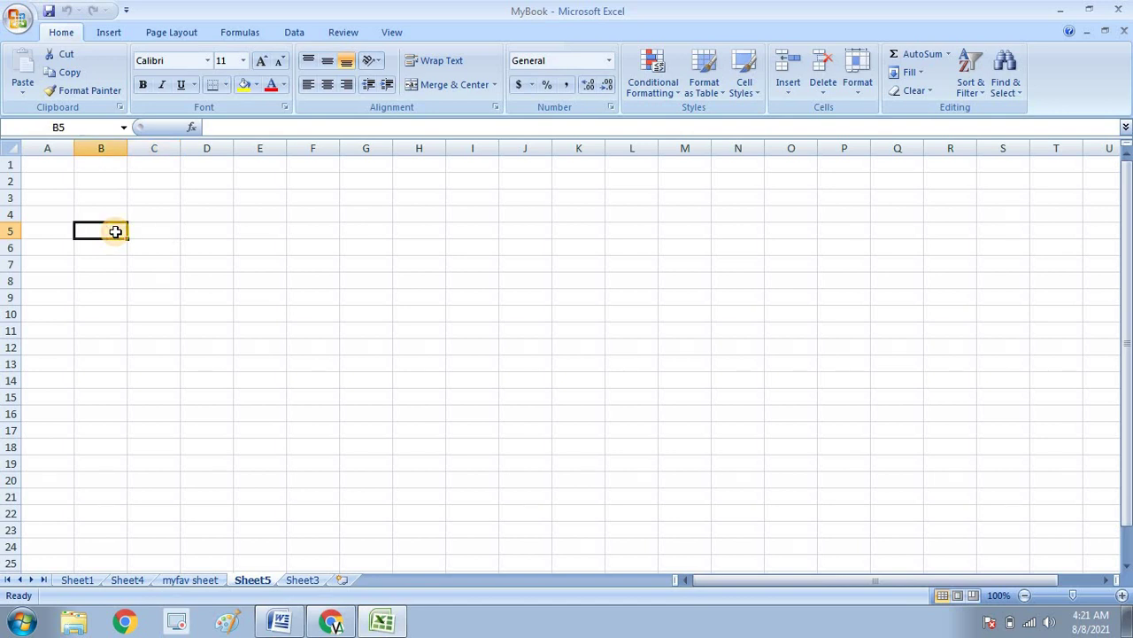
Give cell J13 on Sheet5 the name mycell
click(511, 369)
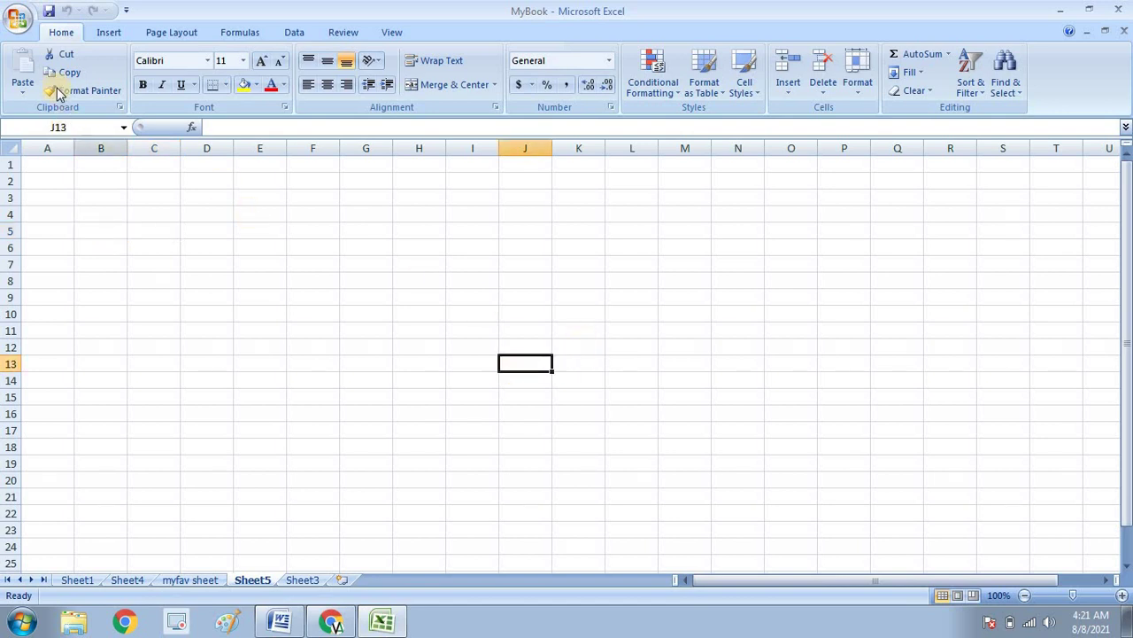
click(75, 127)
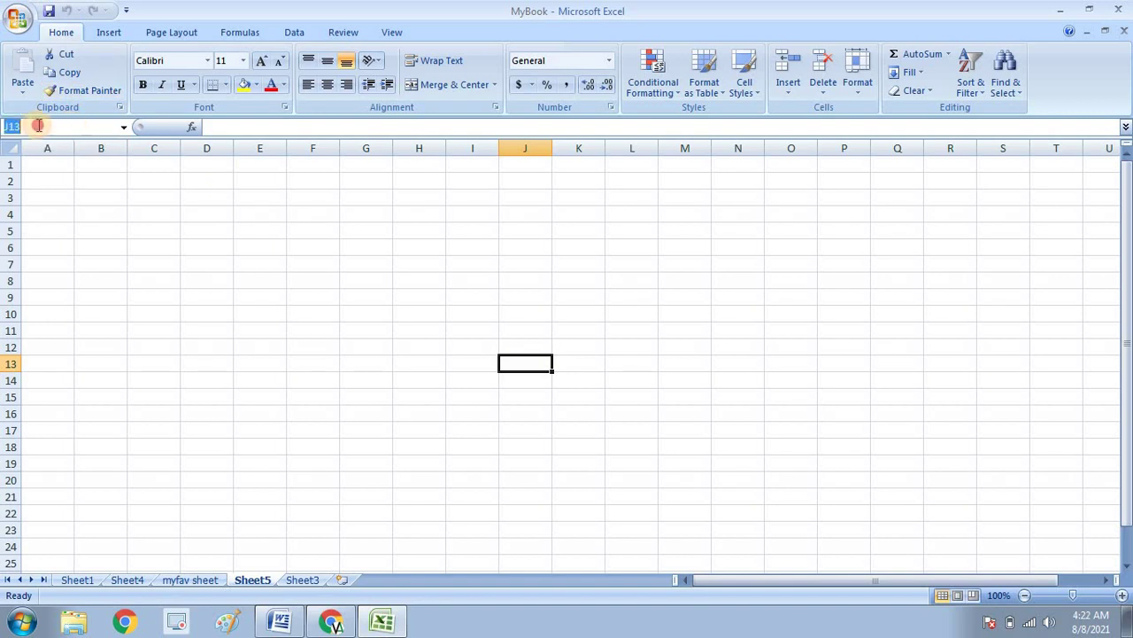
text(mycell)
key(Return)
Select cell F10, and go to the named cell mycell from the list of defined names
click(306, 316)
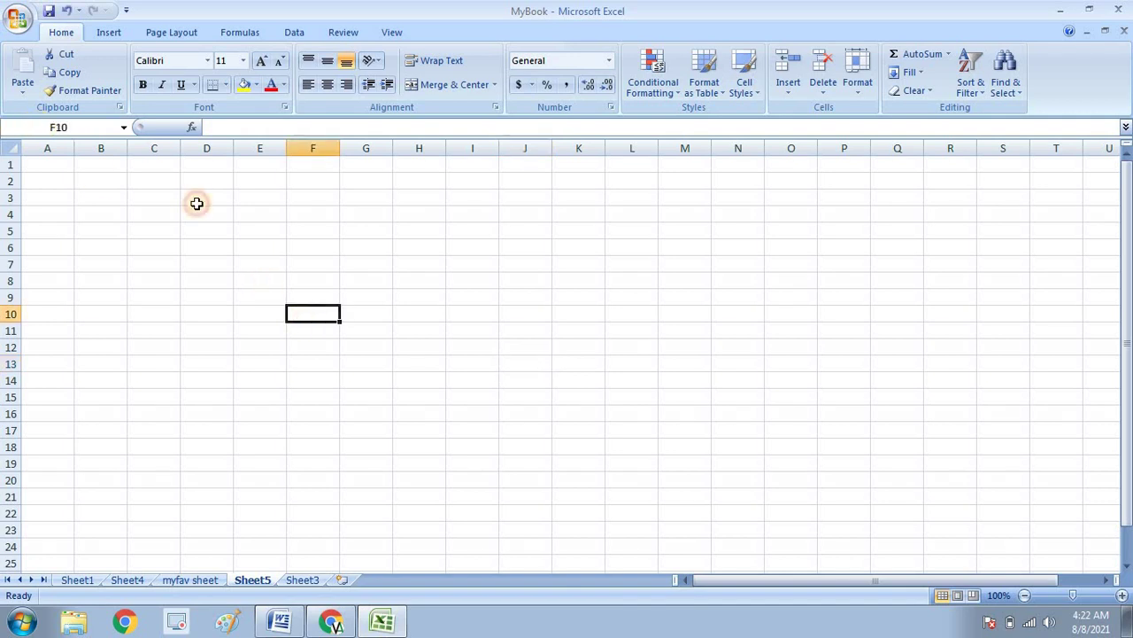
click(123, 127)
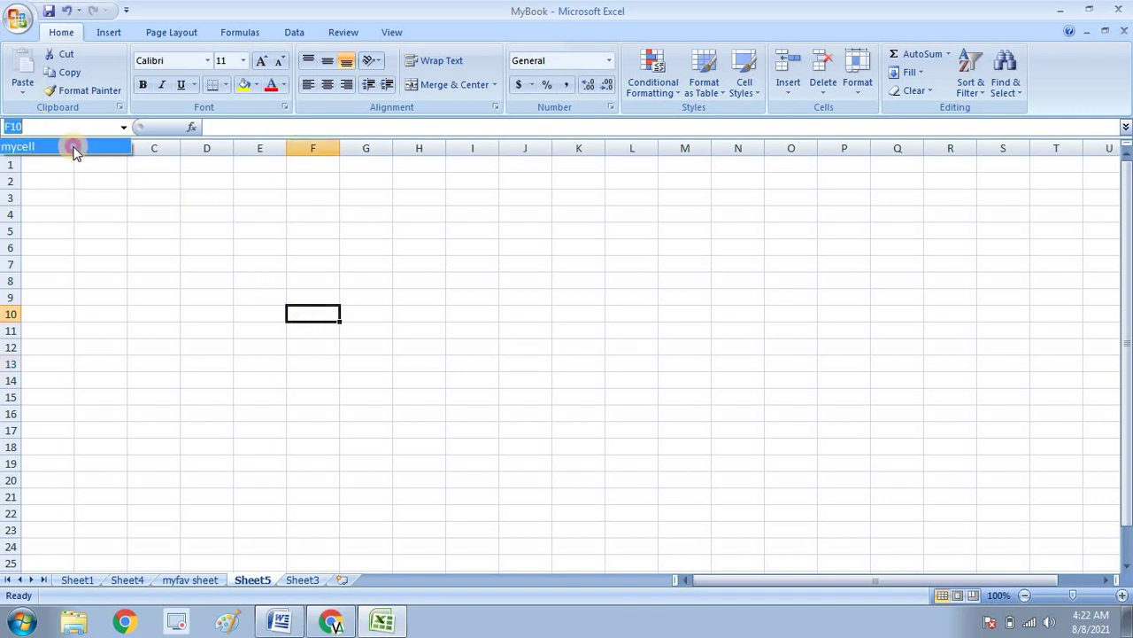
click(74, 148)
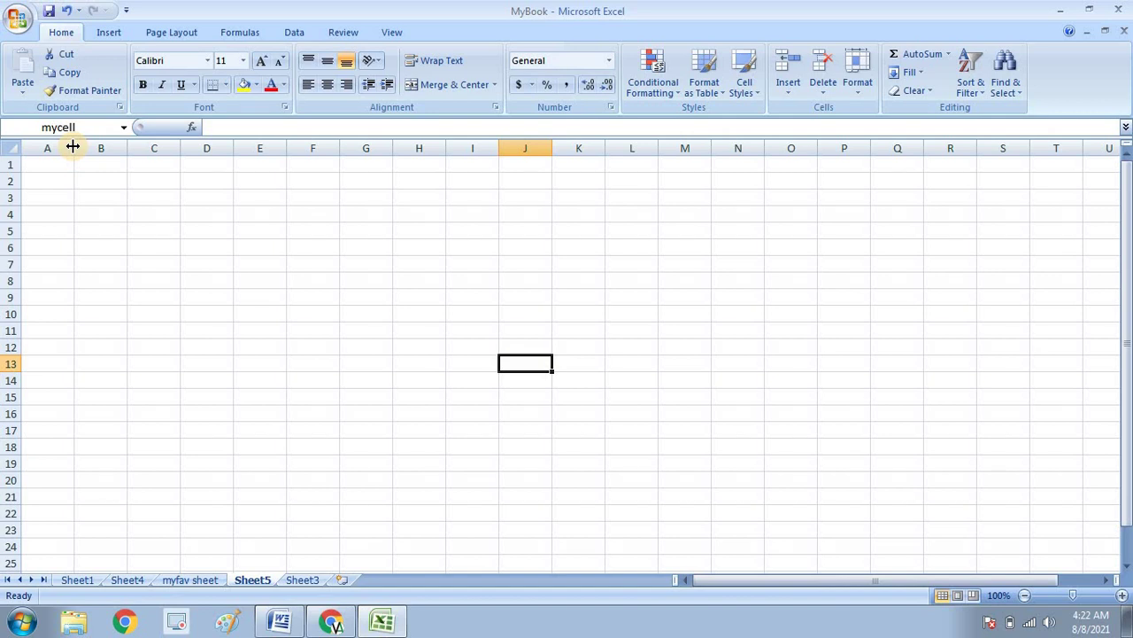
Select the range D6:F12 and a single cell I8 on Sheet5, and switch to the Unit 4 syllabus PDF in Chrome
drag(220, 250, 325, 354)
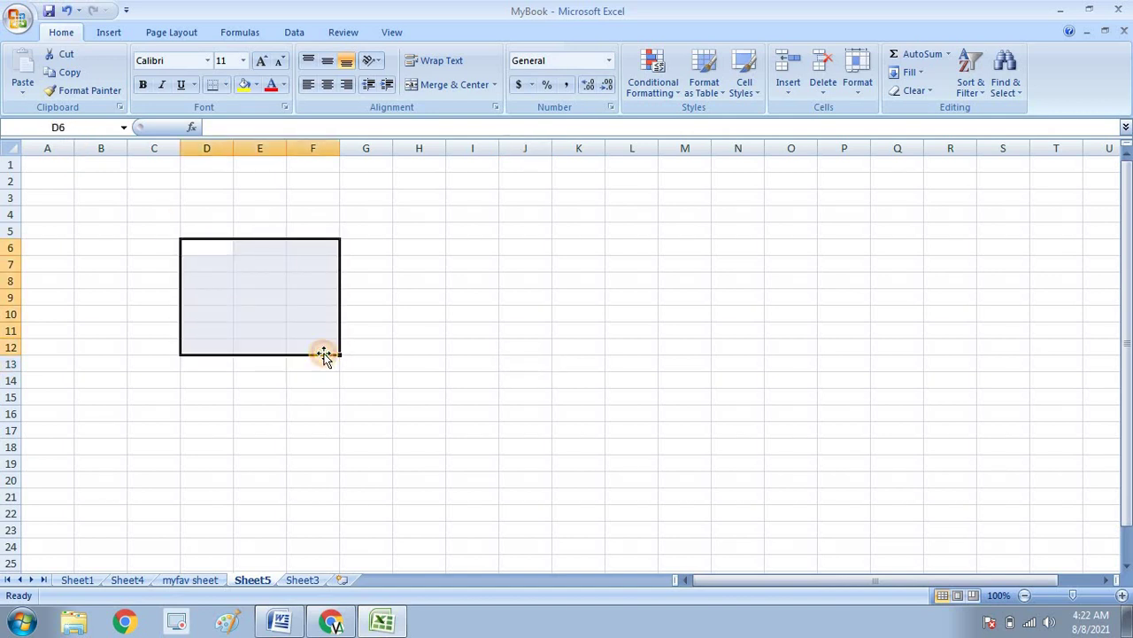
click(476, 281)
click(331, 620)
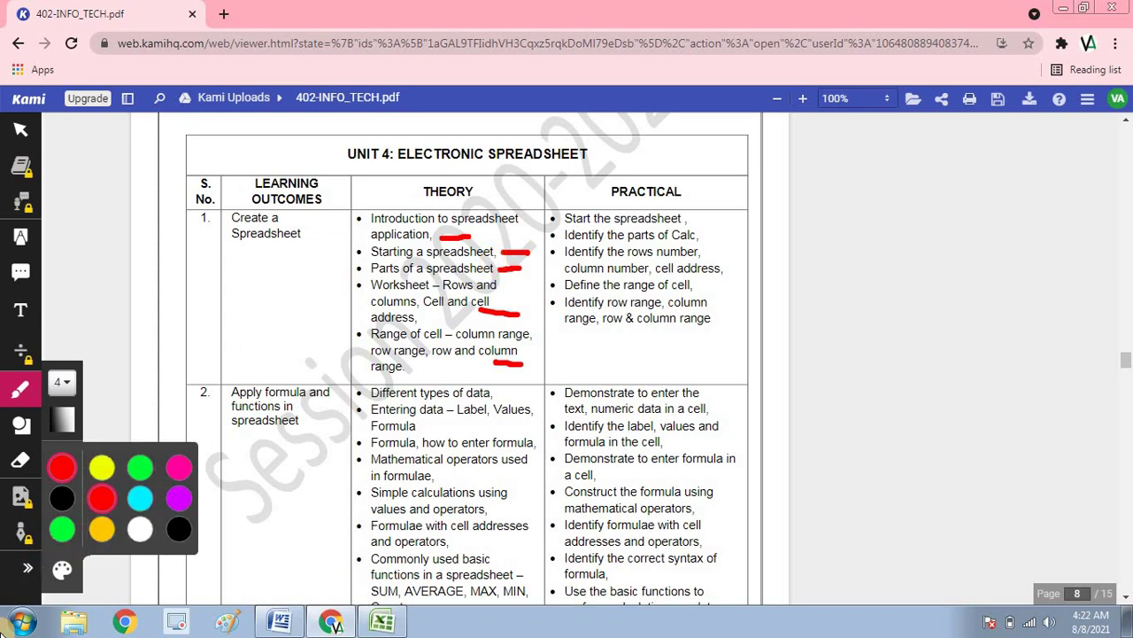
Locate Microsoft Office Excel 2007 among the installed Microsoft Office programs, and return to the syllabus PDF
click(23, 623)
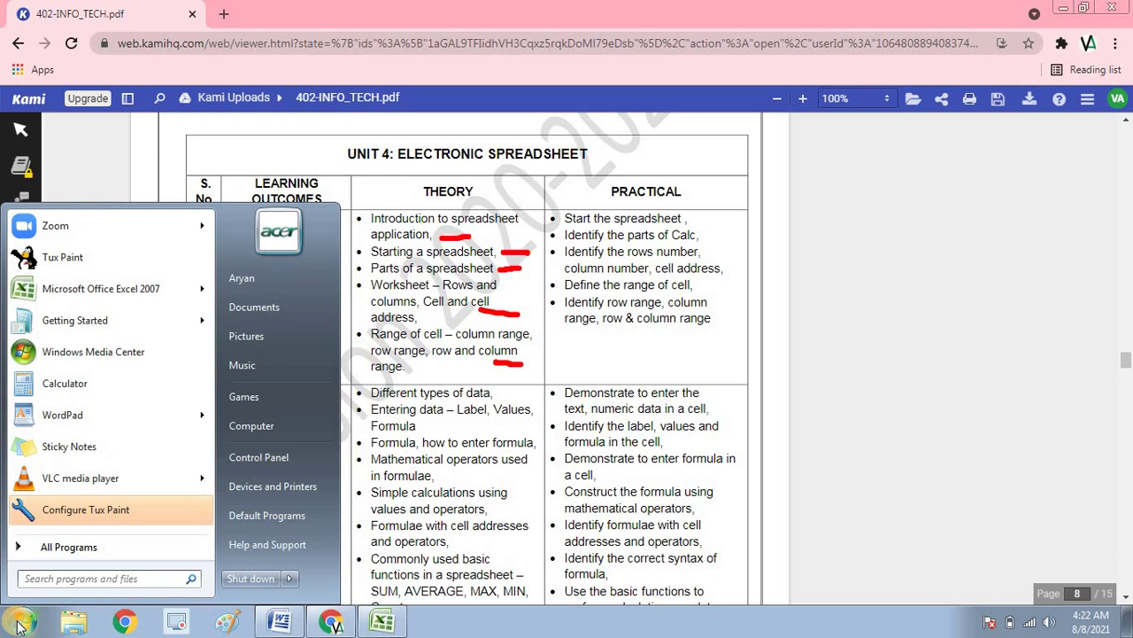
click(49, 547)
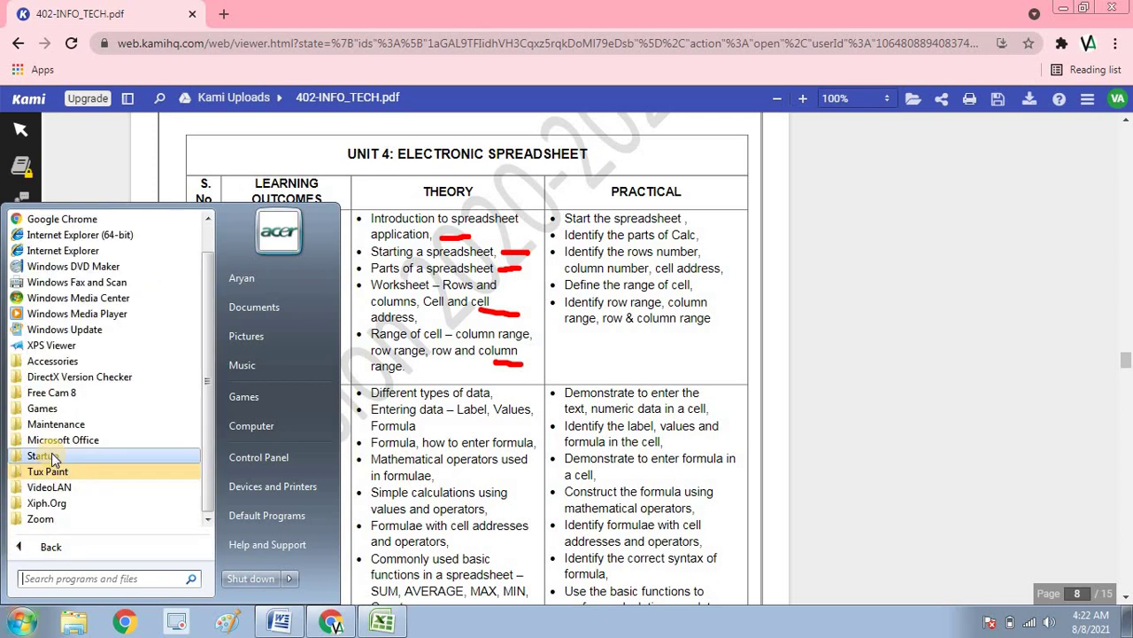
click(59, 440)
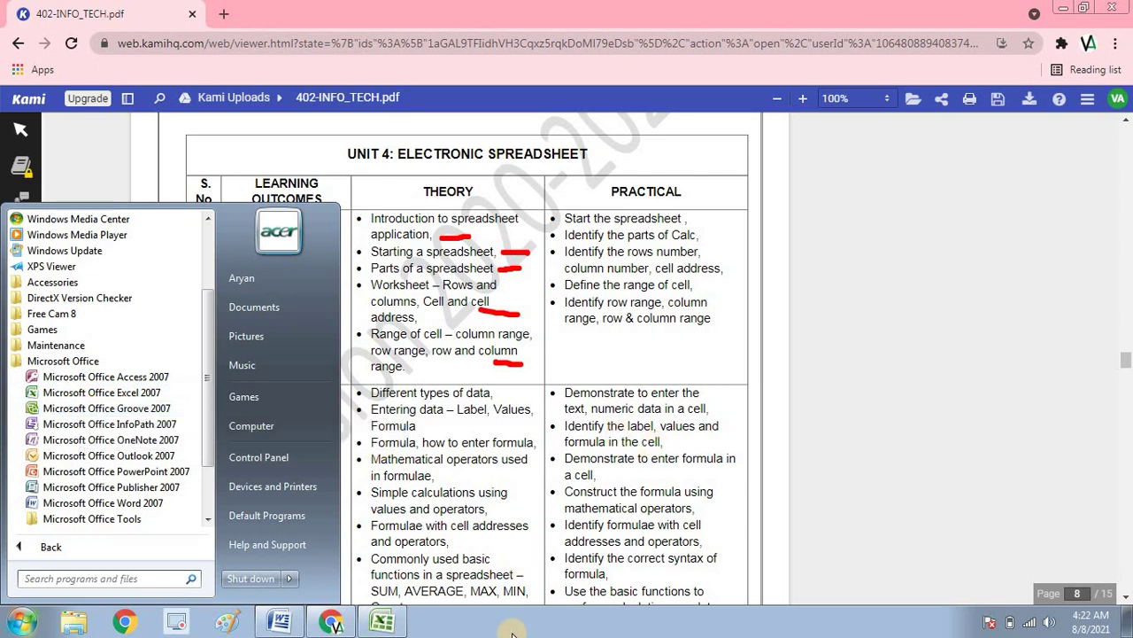
click(342, 621)
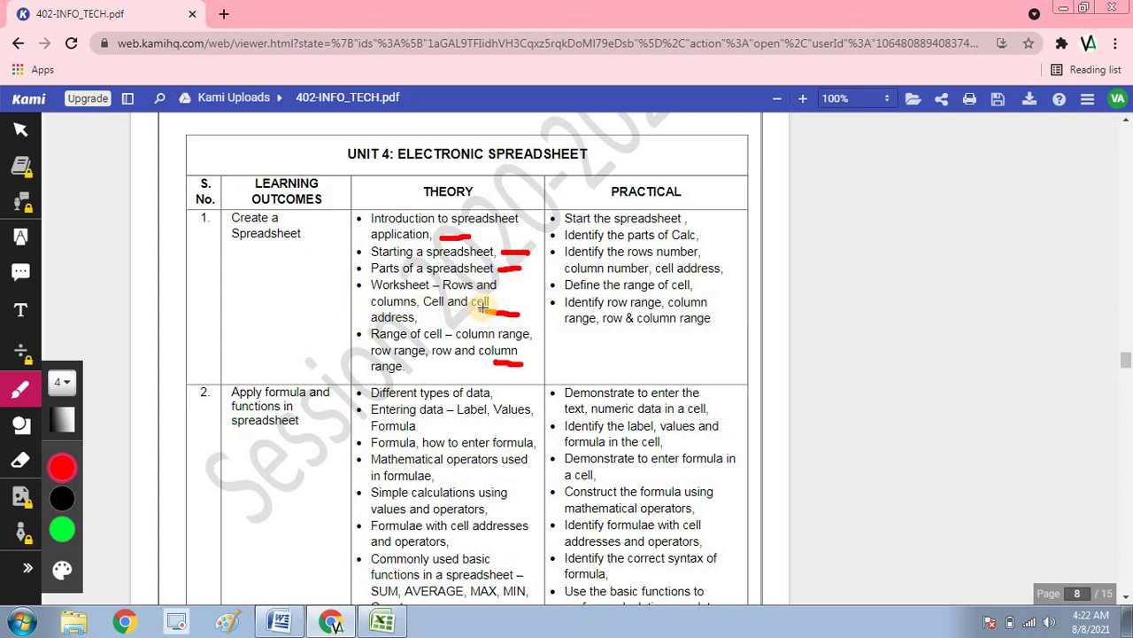
Review the syllabus topics on cell address and cell ranges against Sheet5 in Excel, and return to the PDF in Chrome
drag(482, 303, 478, 309)
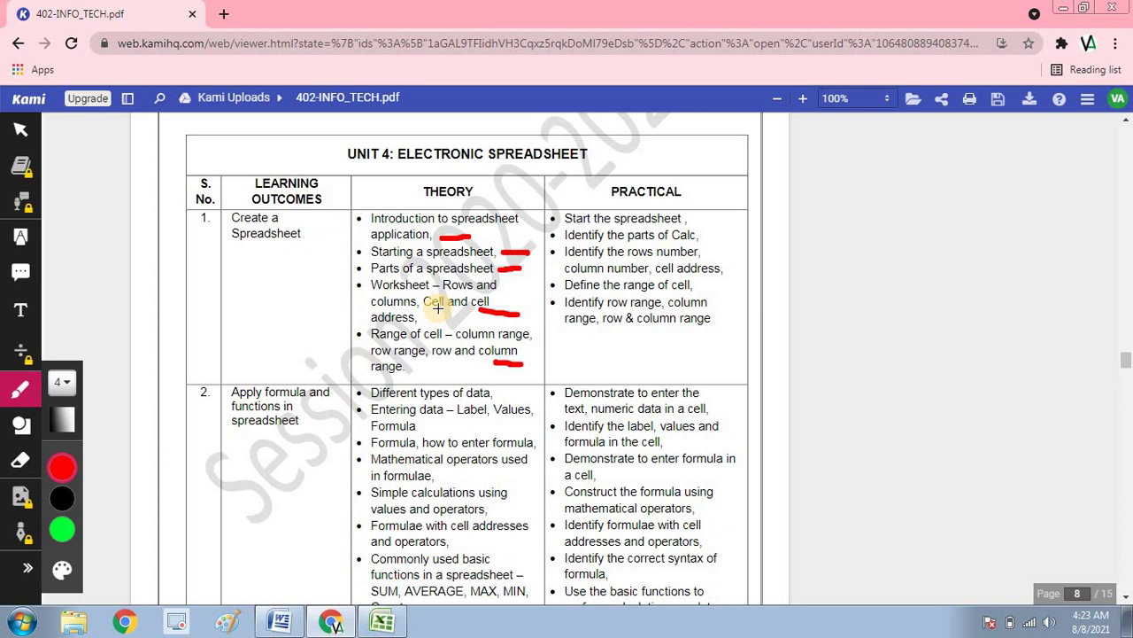
click(383, 624)
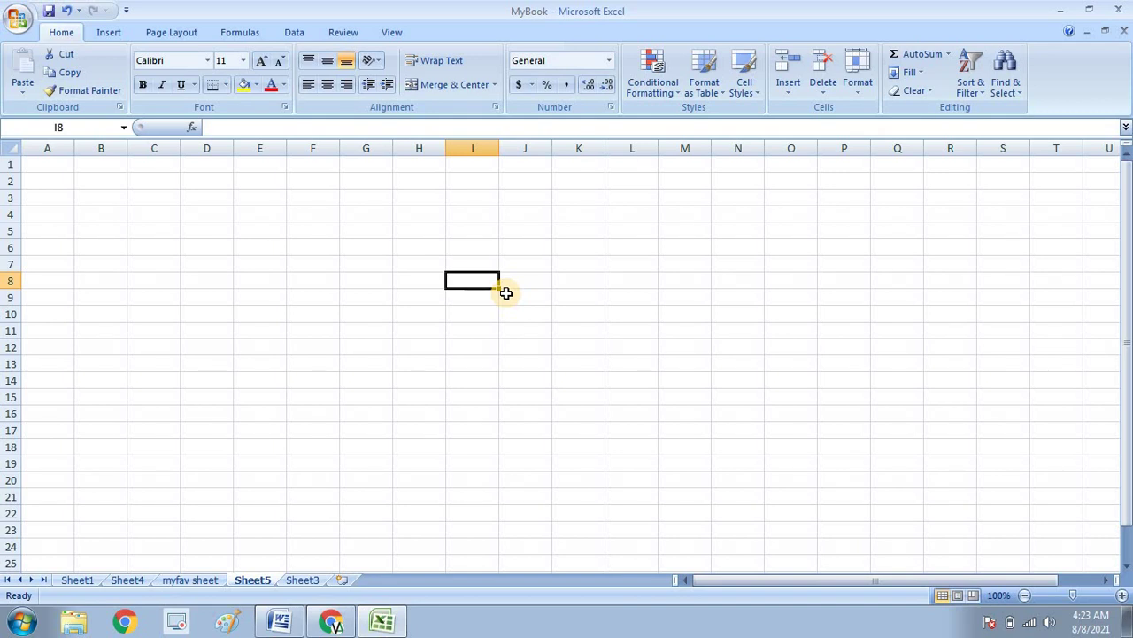
click(331, 620)
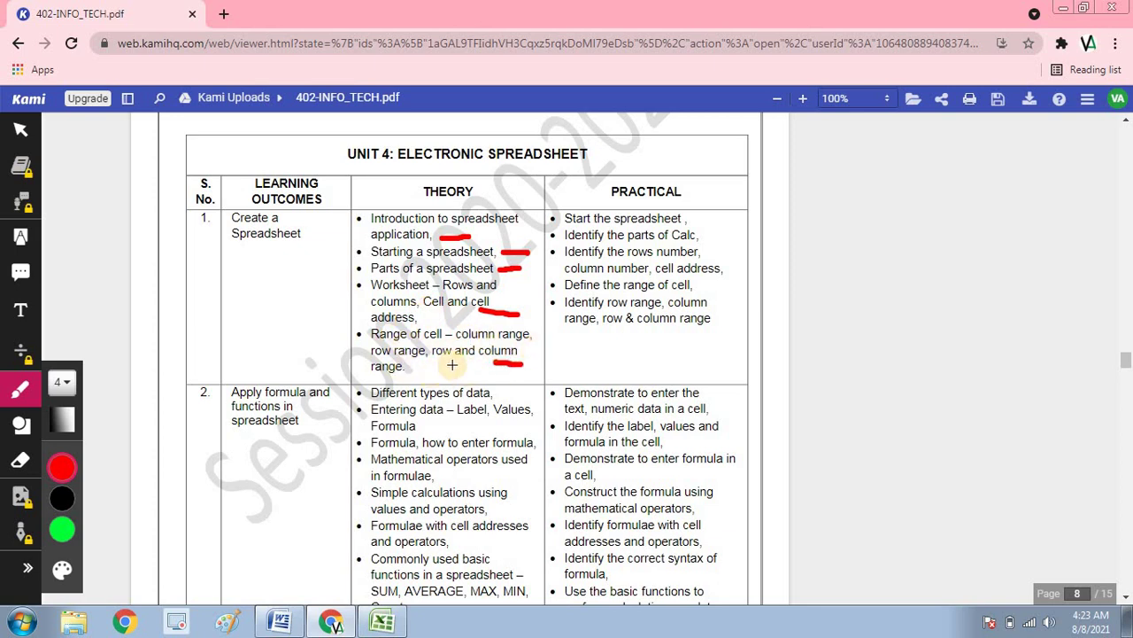
Switch to Excel and enter the numbers 12, 34, 56, 78 and 90 in cells A1 to A5 of Sheet5
click(383, 621)
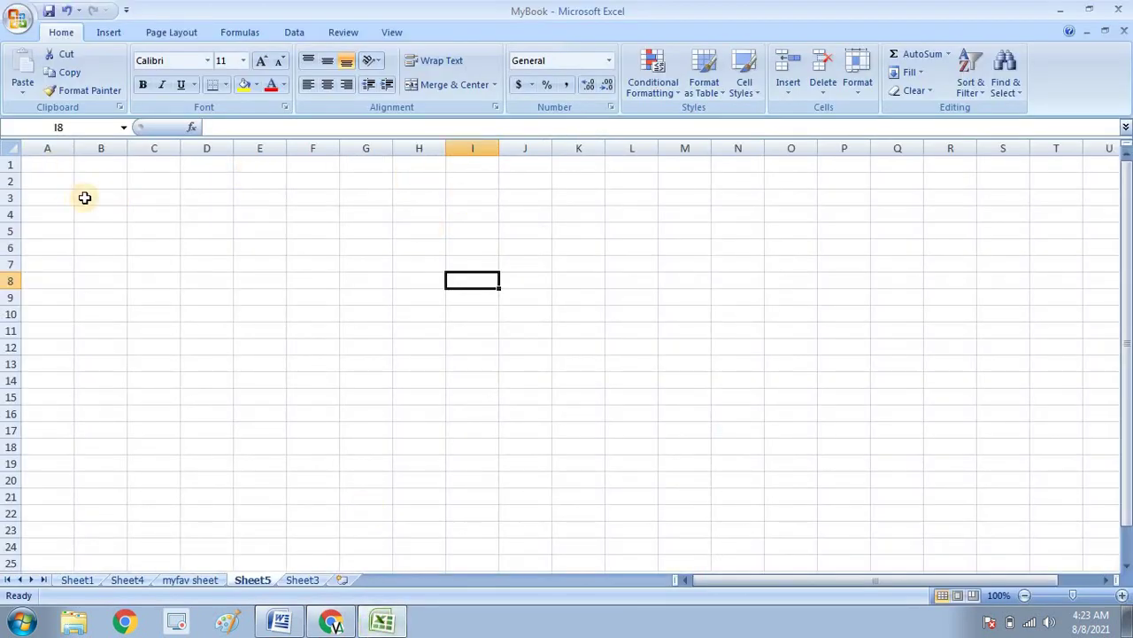
click(55, 165)
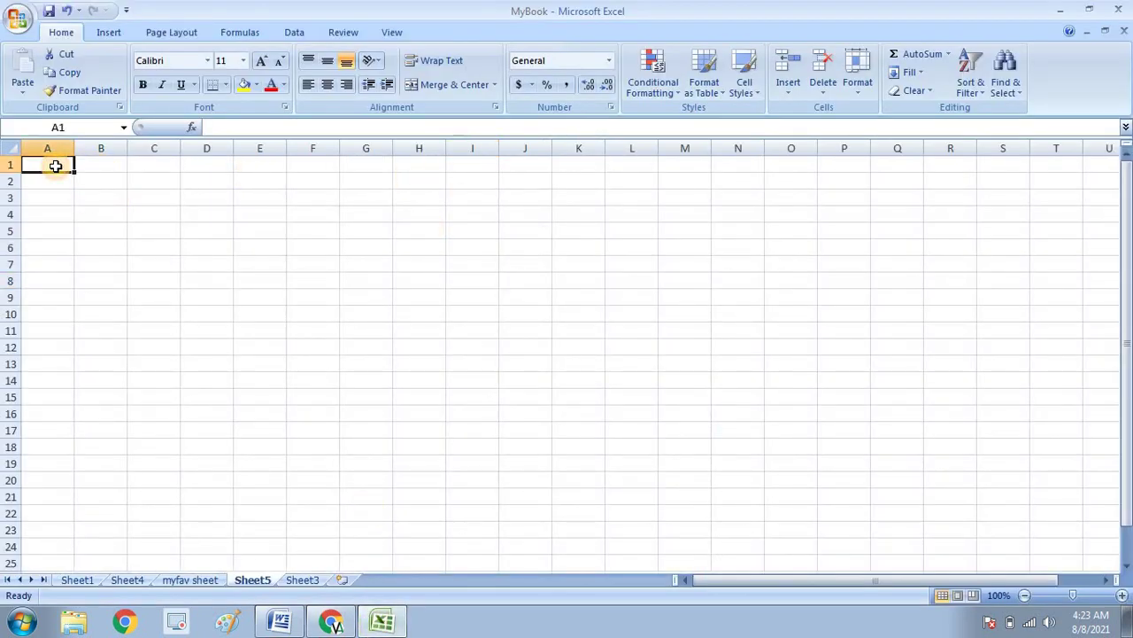
text(12)
key(Return)
text(34)
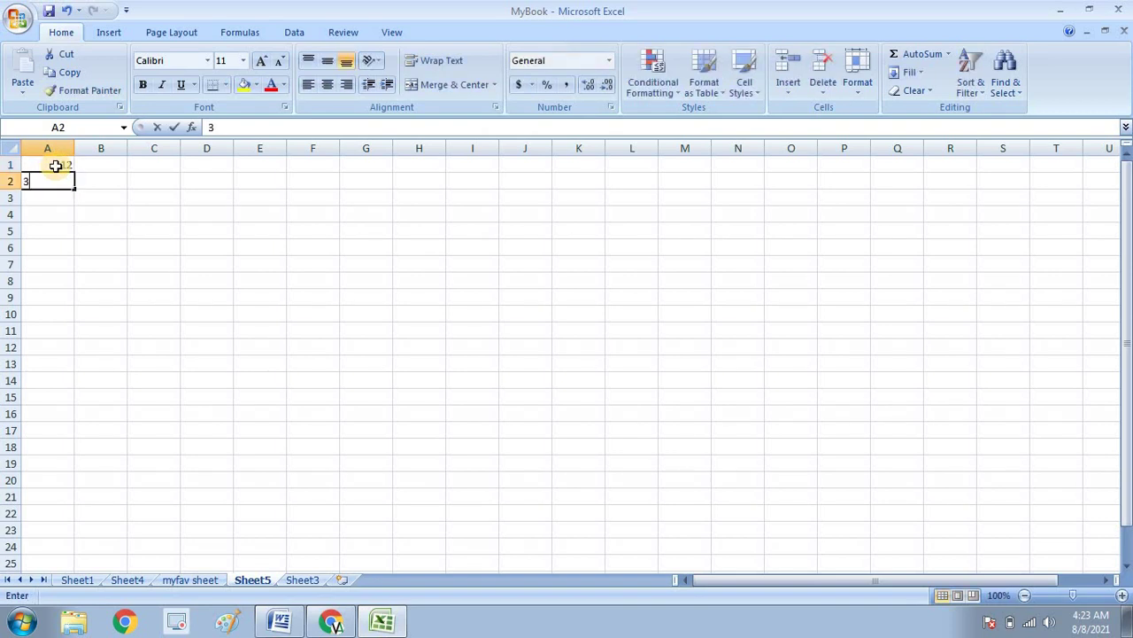
key(Return)
text(56)
key(Return)
text(78)
key(Return)
text(90)
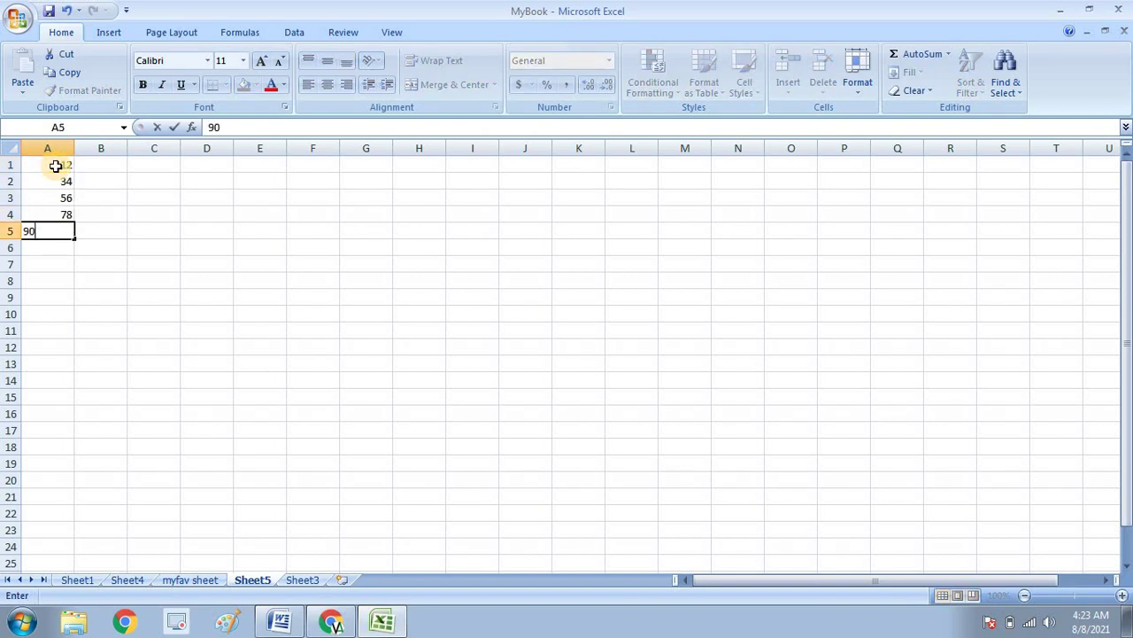
key(Return)
click(184, 196)
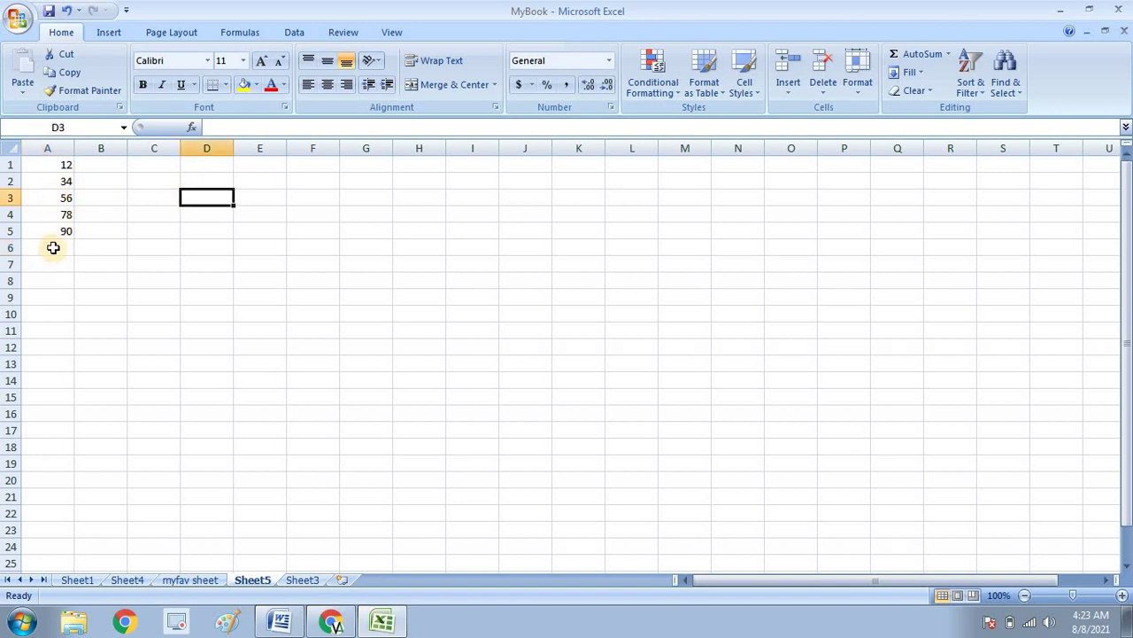
click(53, 248)
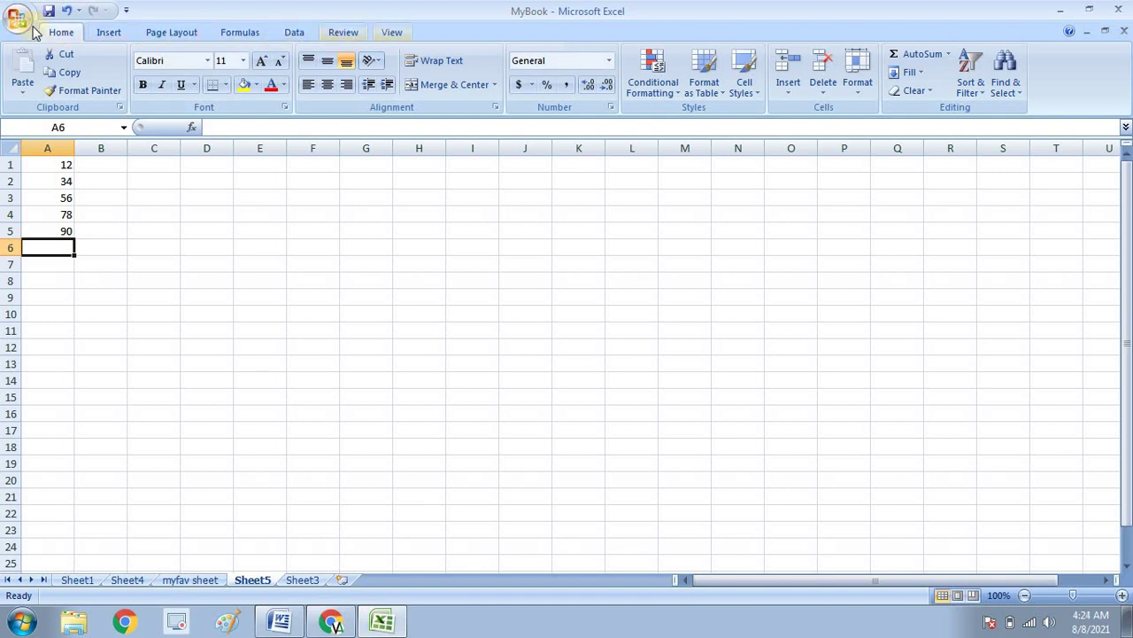
click(101, 32)
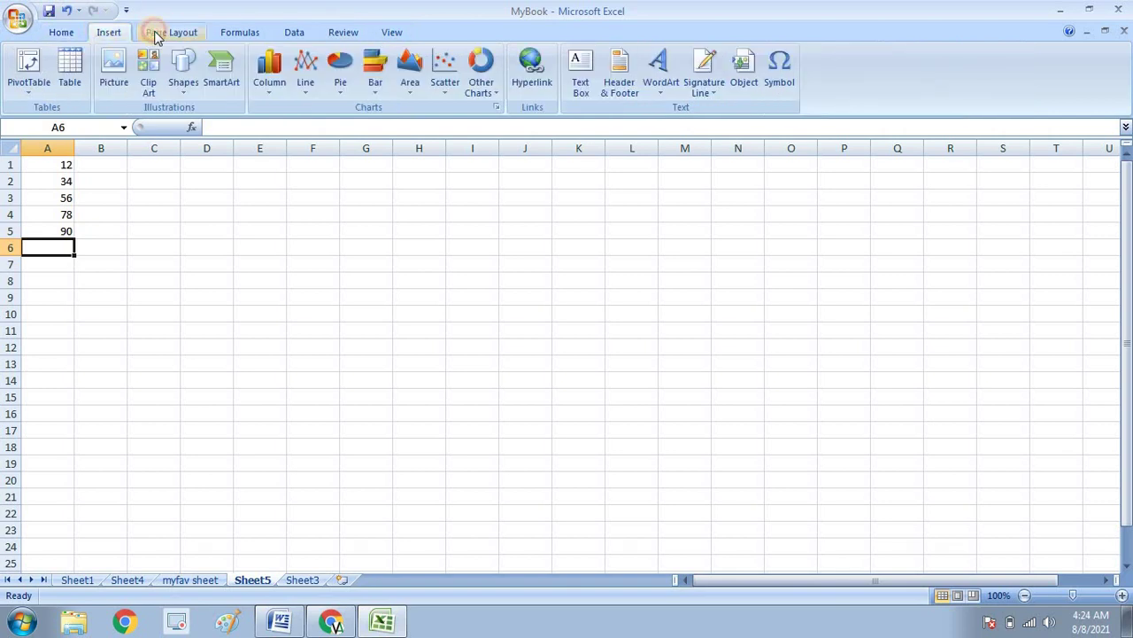
click(152, 32)
click(257, 34)
click(304, 32)
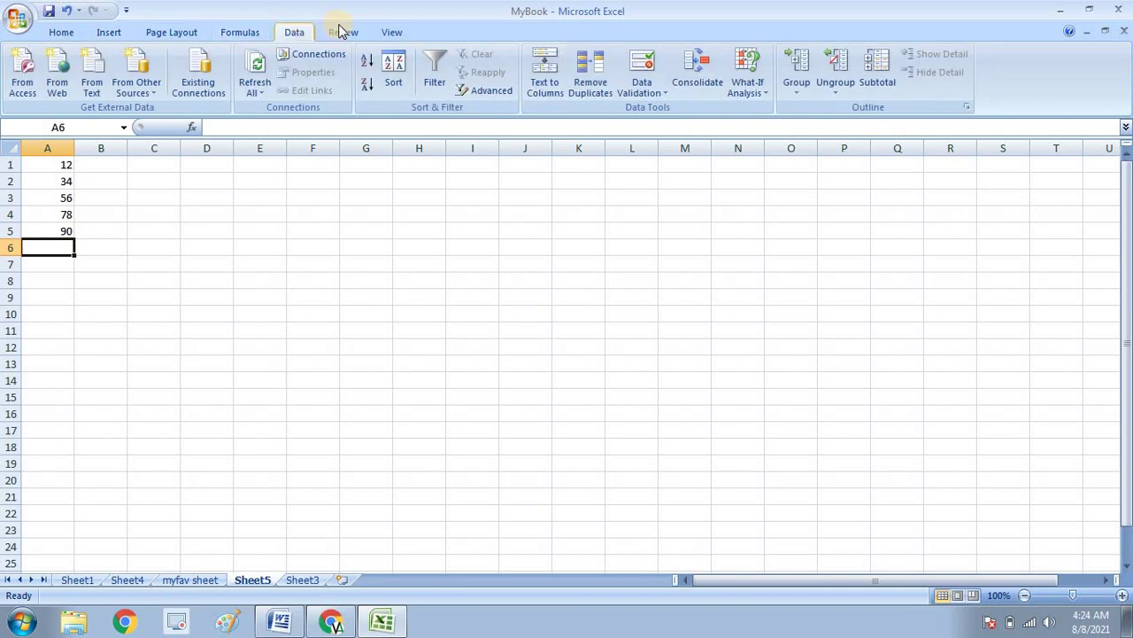
click(341, 32)
click(393, 32)
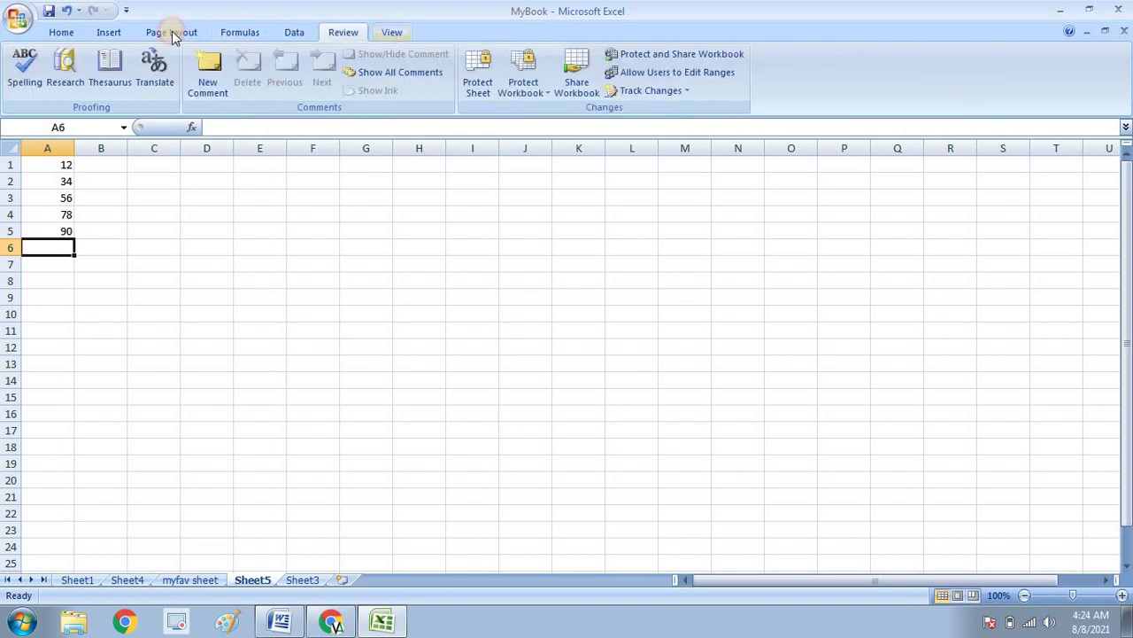
click(69, 35)
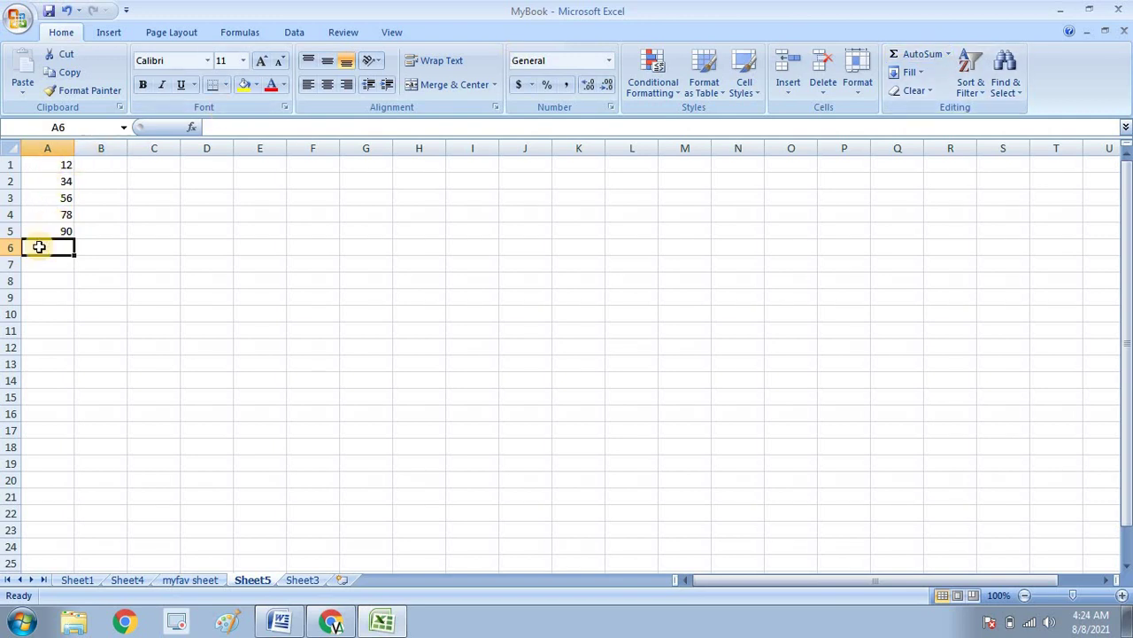
Check the addresses of the first and last numbers, A1 and A5, and of the empty cell A6 below them
click(62, 162)
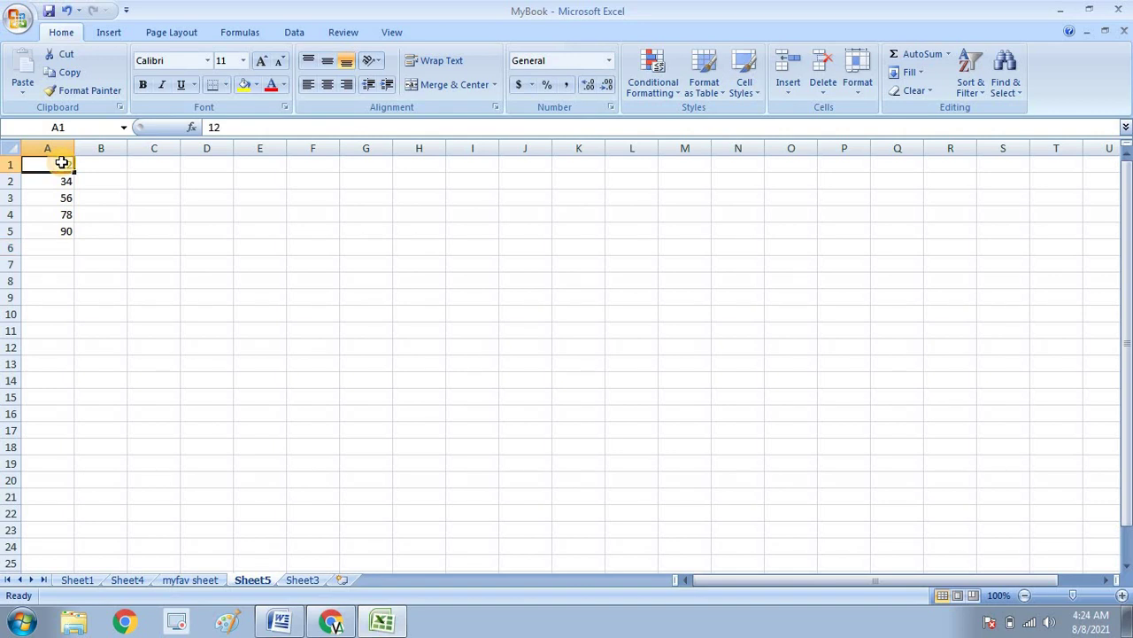
click(44, 231)
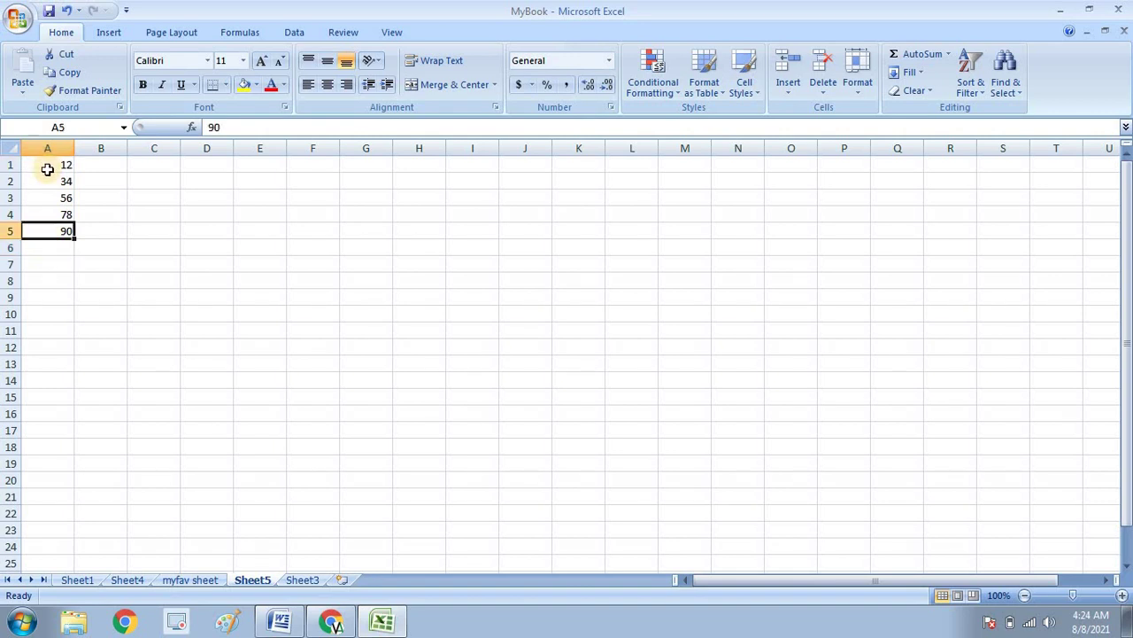
click(47, 169)
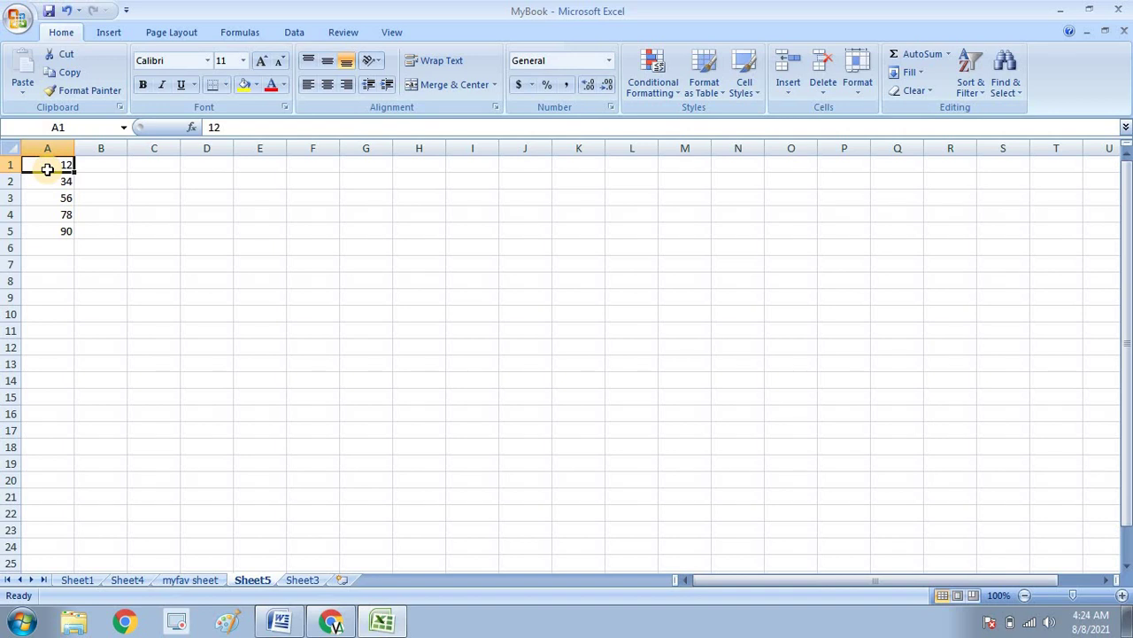
click(53, 231)
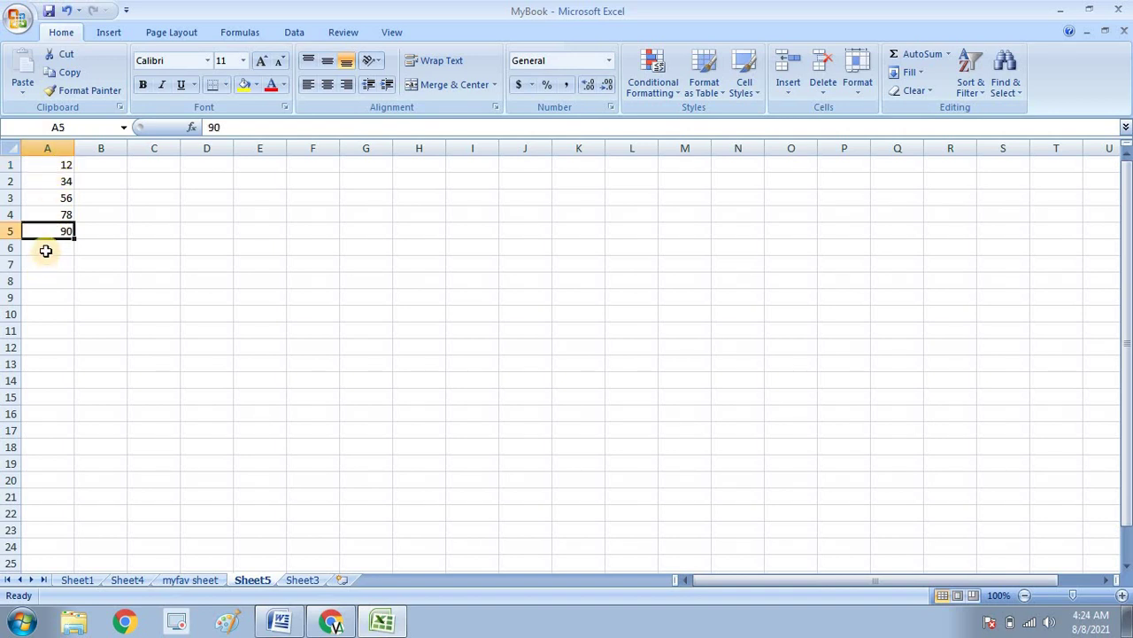
click(45, 250)
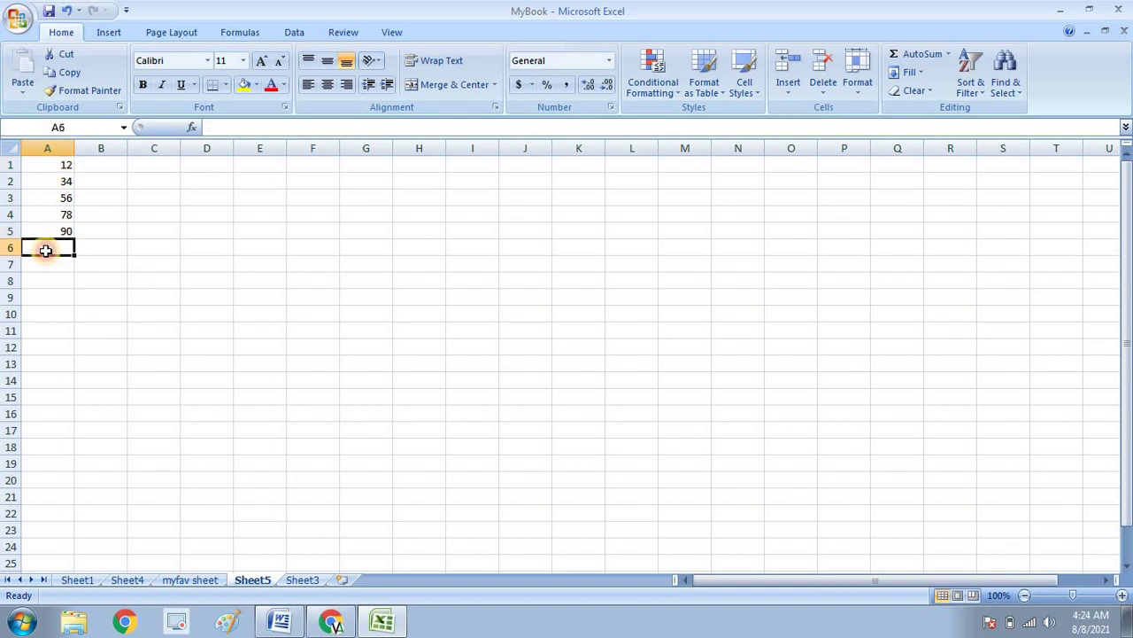
Total the numbers in the range A1:A5 with AutoSum in the cell directly below them
click(62, 165)
drag(64, 190, 64, 227)
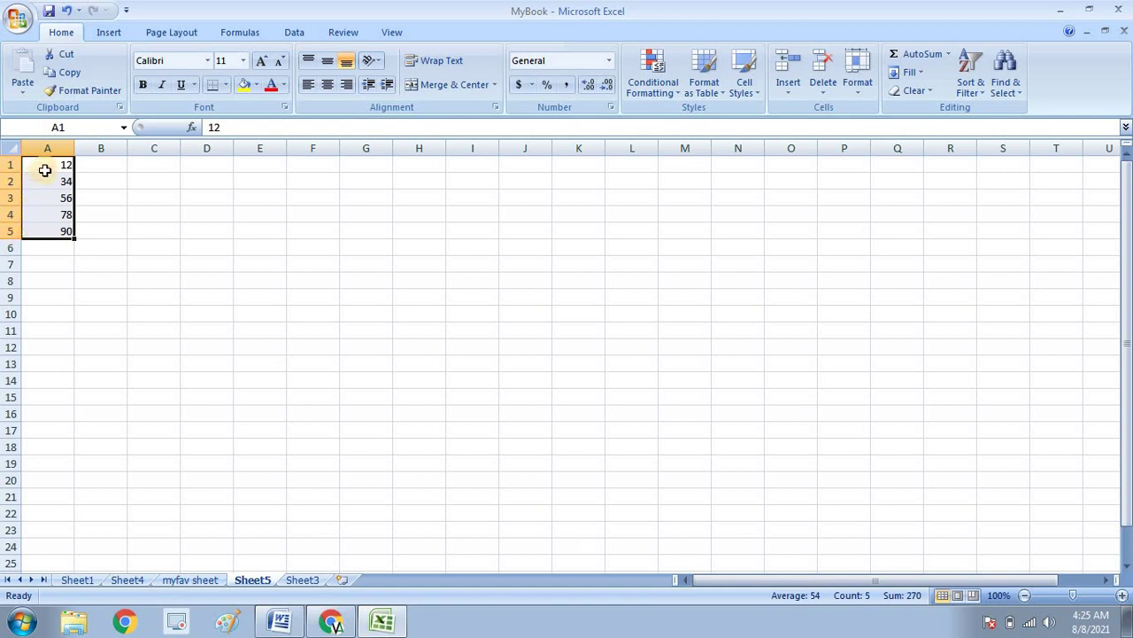
click(916, 58)
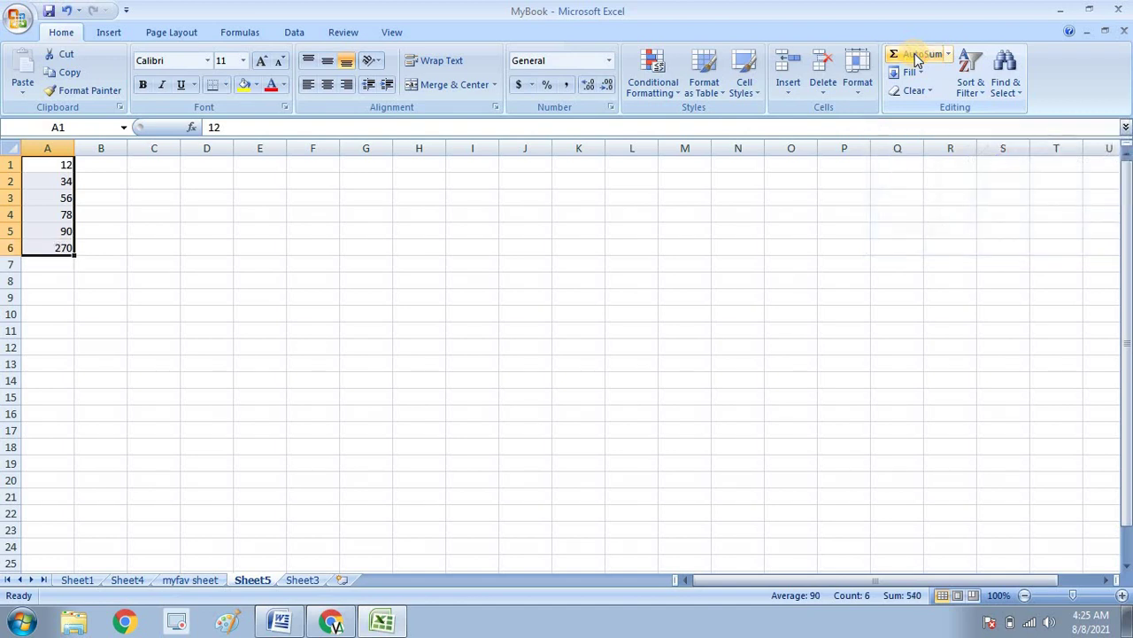
click(132, 247)
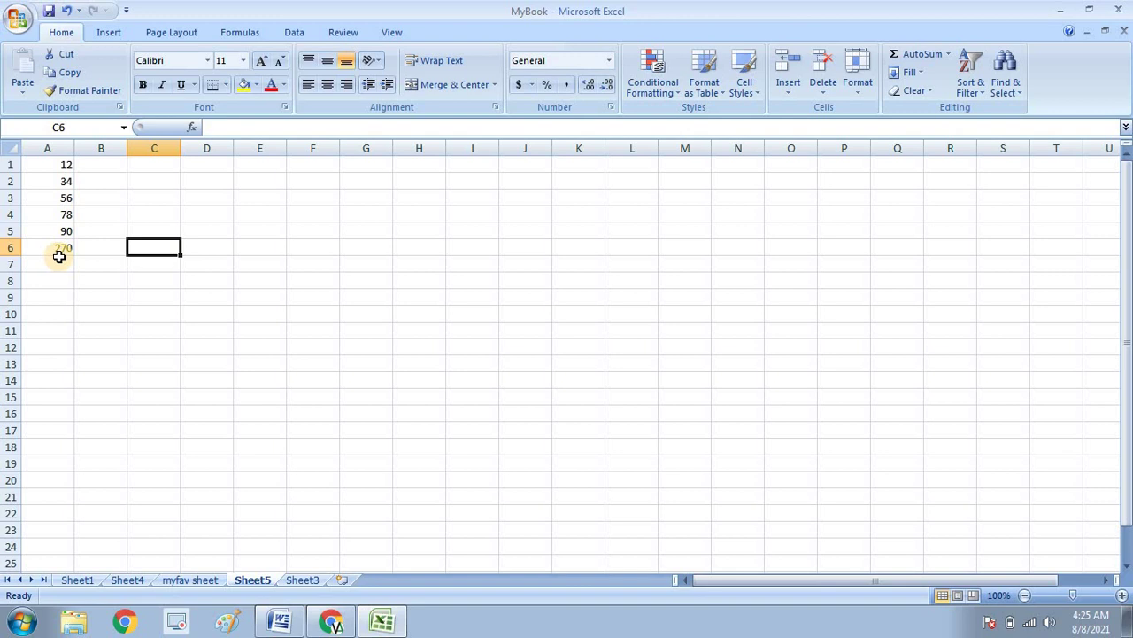
click(118, 254)
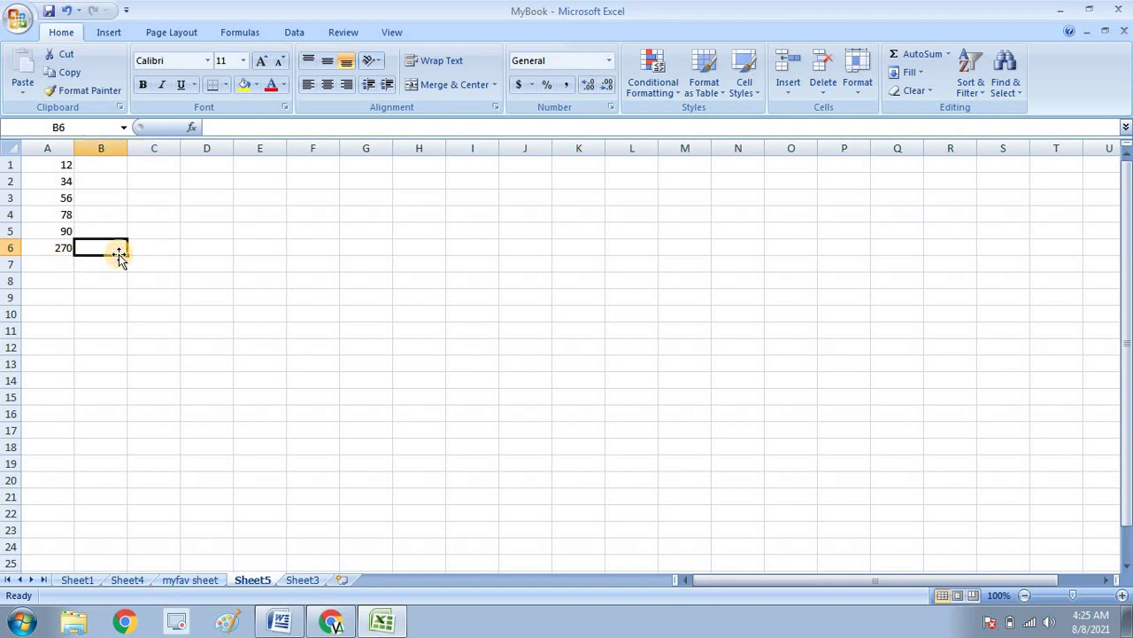
Examine the SUM formula in cell A6 and the start and end cells of its range
click(55, 249)
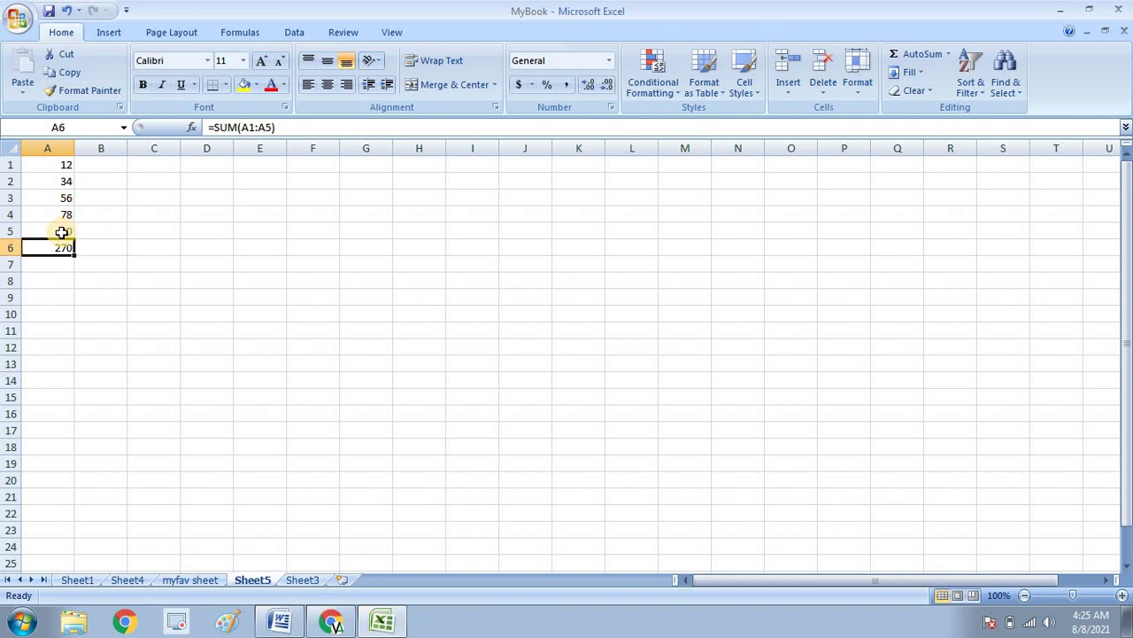
click(44, 166)
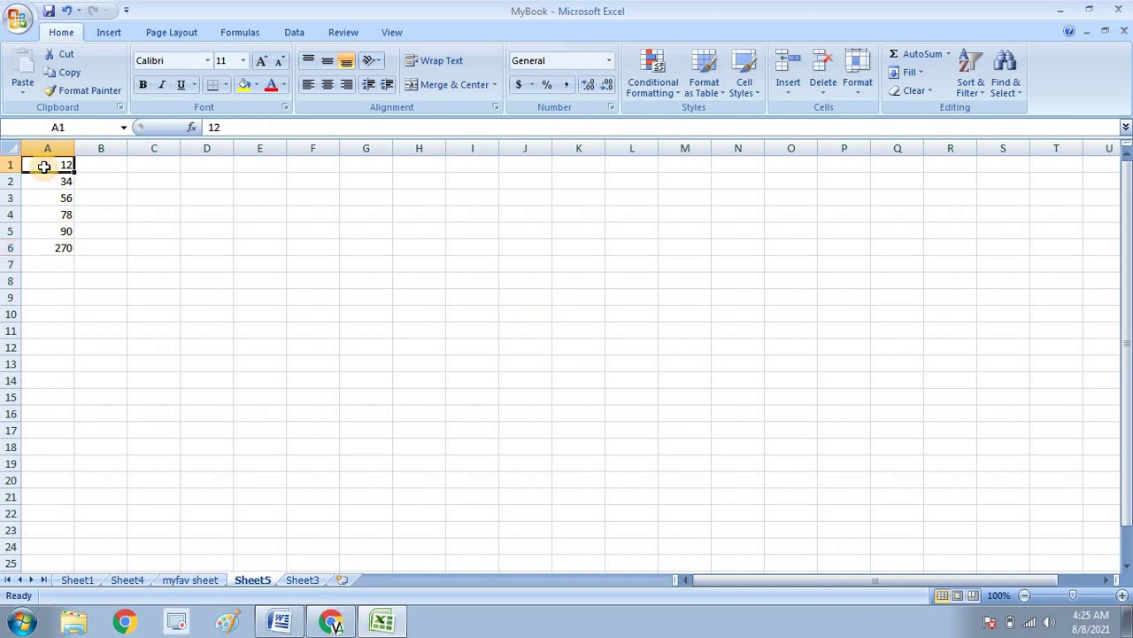
click(36, 232)
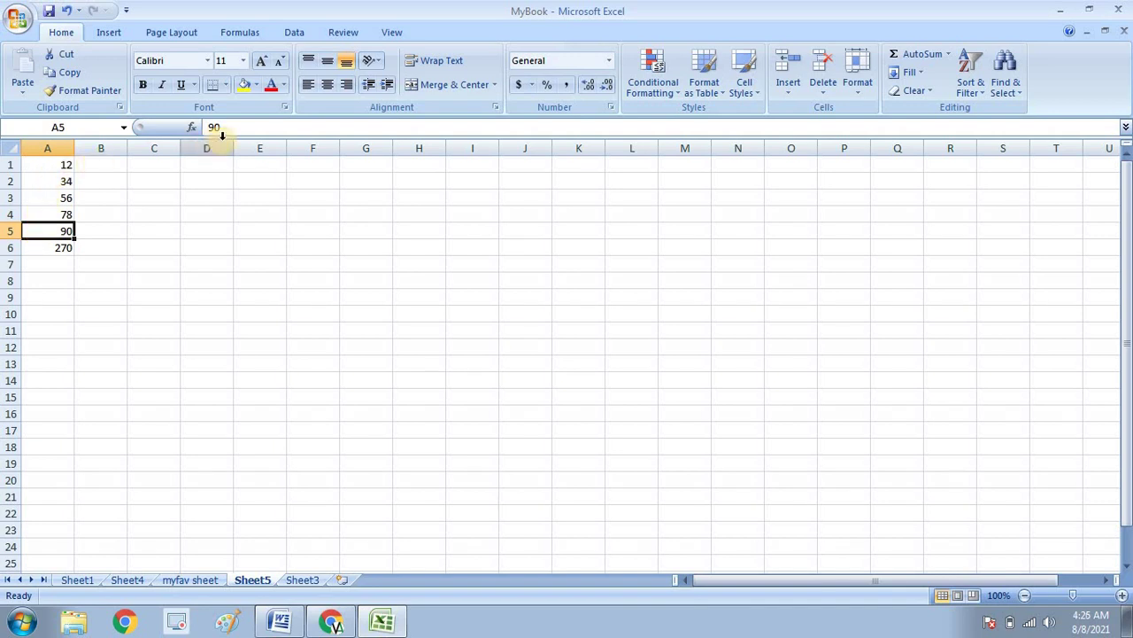
click(41, 253)
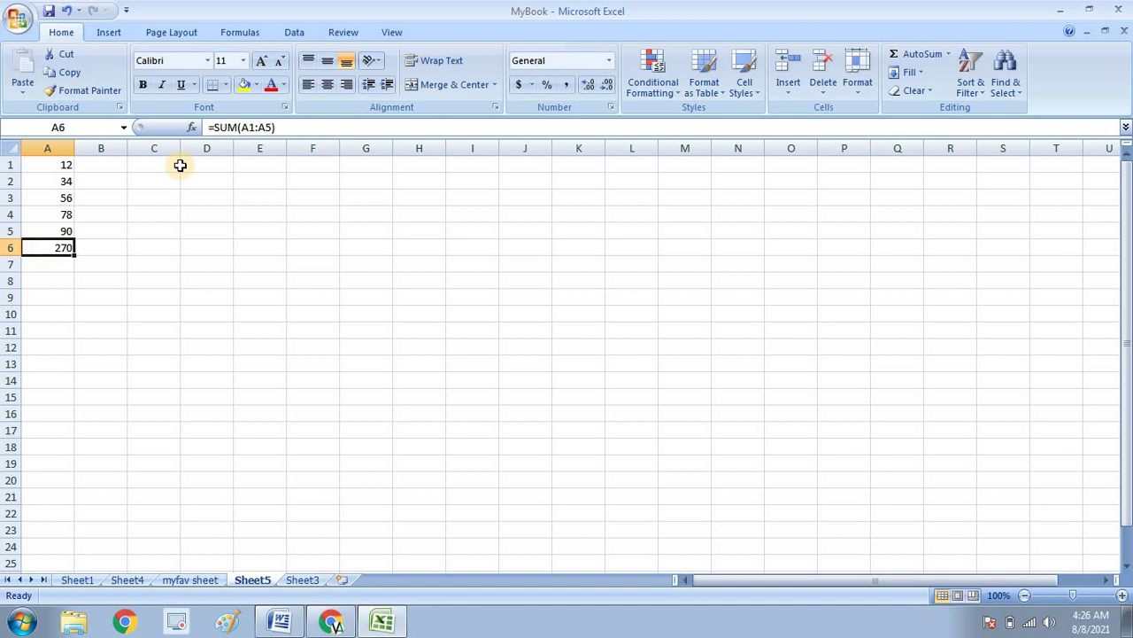
double_click(245, 126)
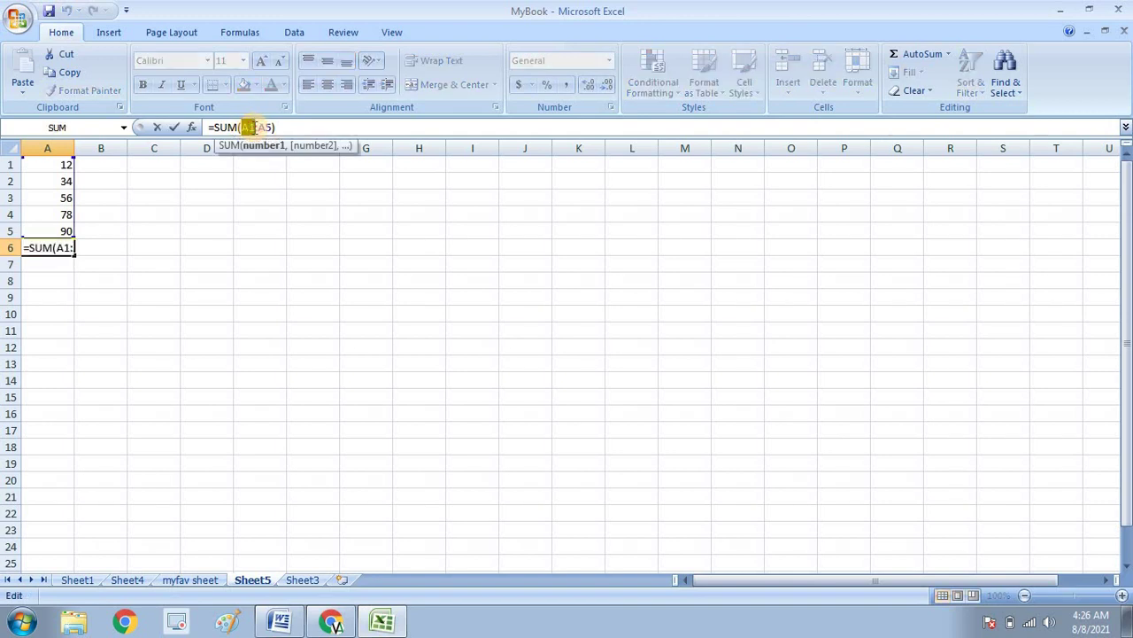
click(257, 127)
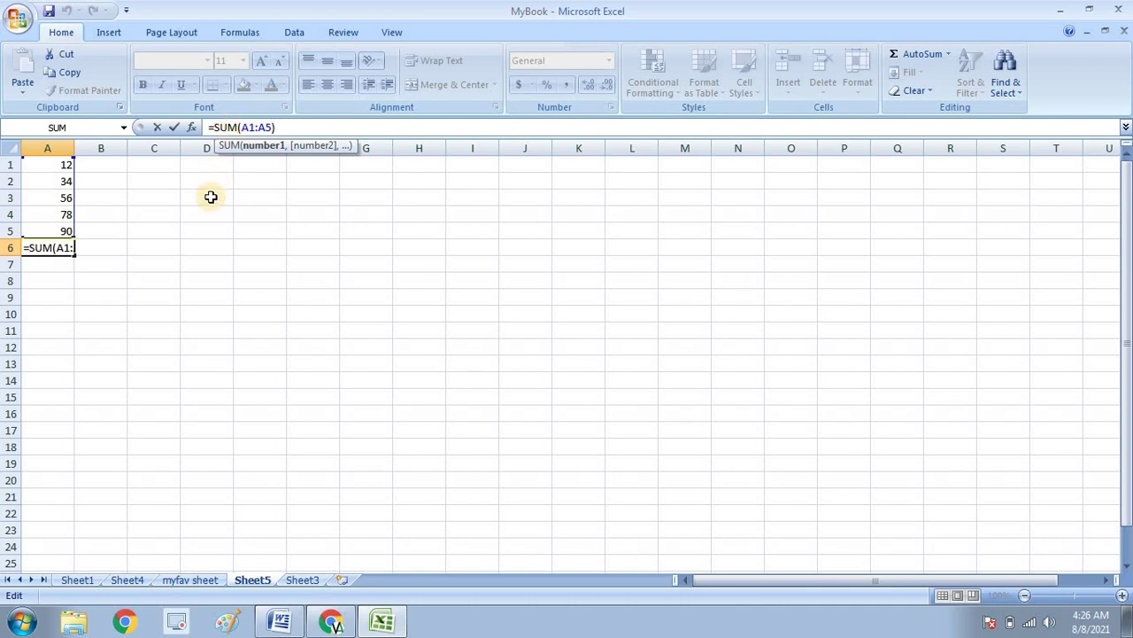
click(298, 122)
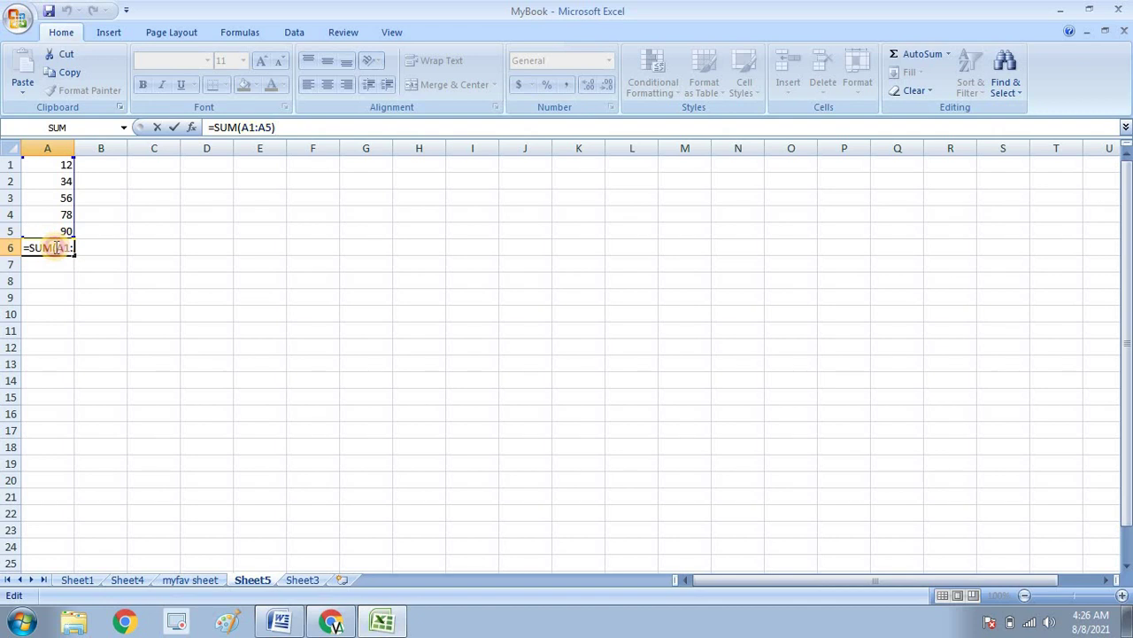
Try to enter A6's SUM formula with reference C5 inserted before A1, declining the proposed correction, and switch to the syllabus PDF in Chrome
click(56, 247)
click(47, 227)
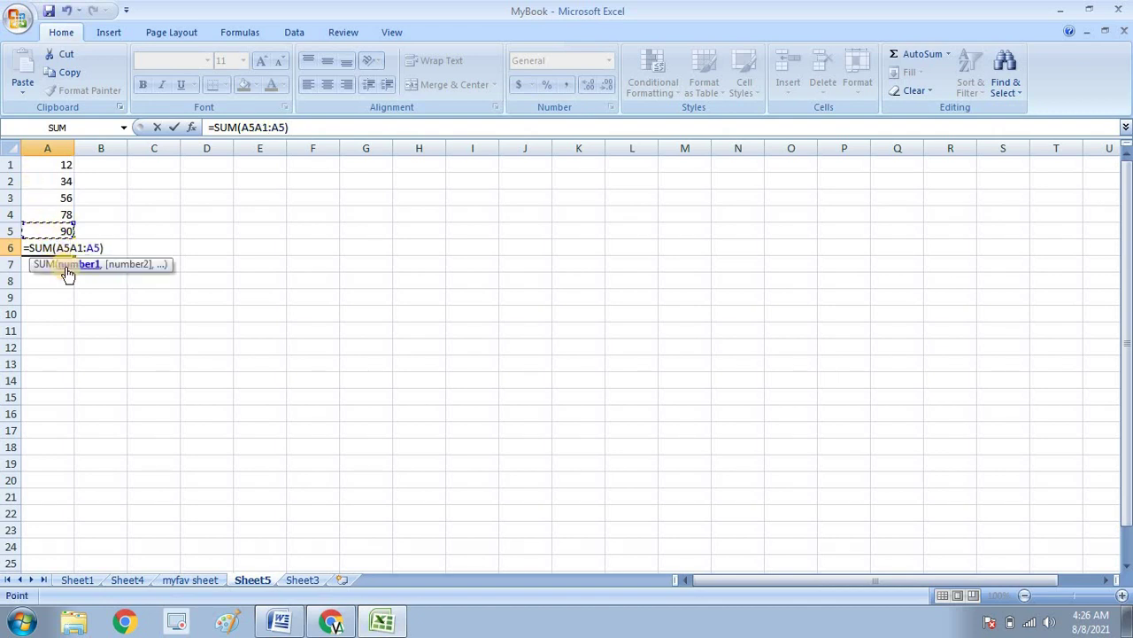
click(93, 280)
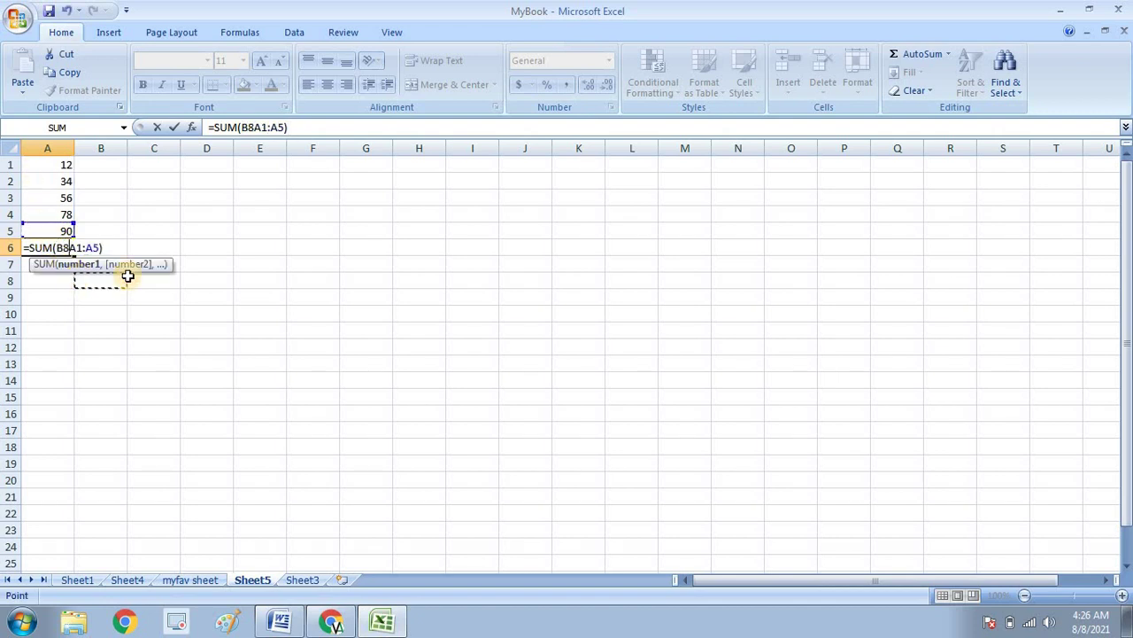
click(153, 232)
click(115, 248)
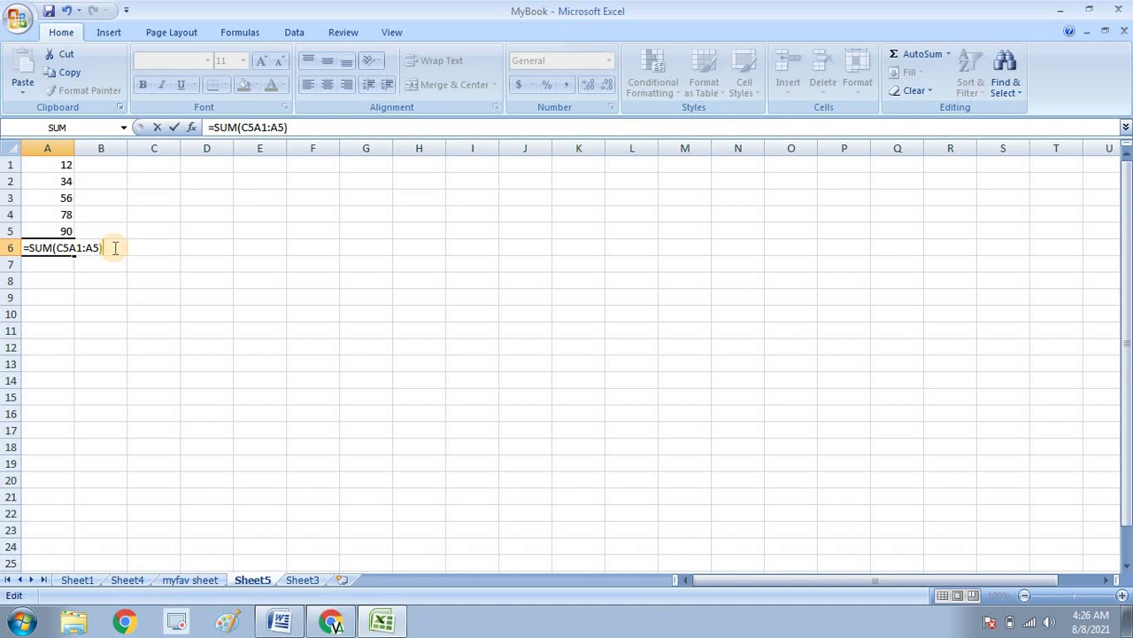
click(111, 186)
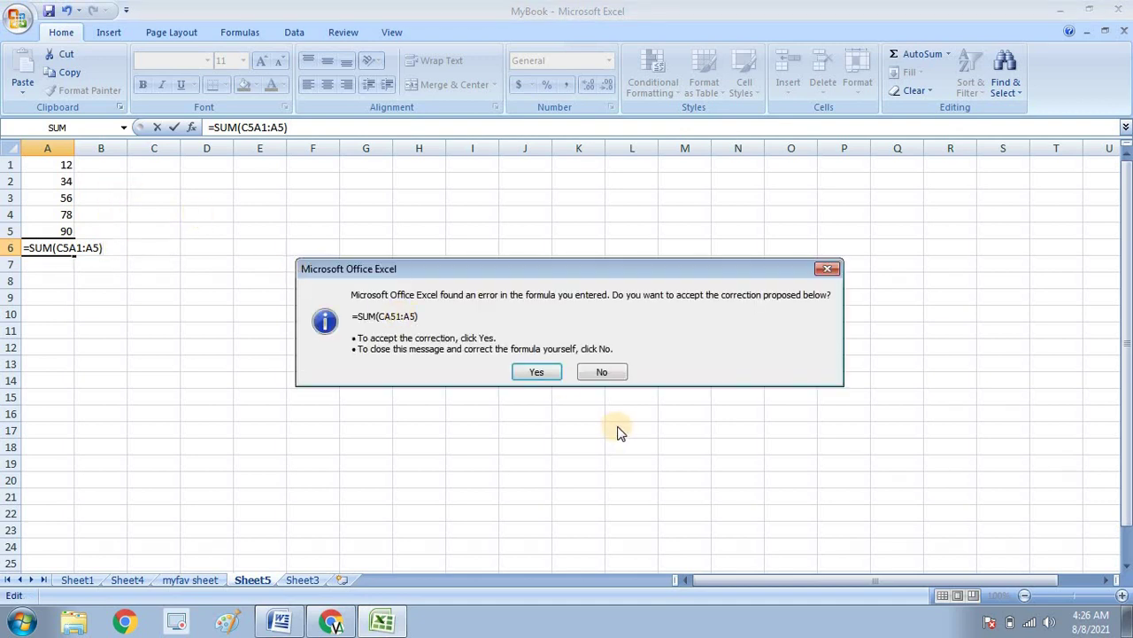
click(603, 372)
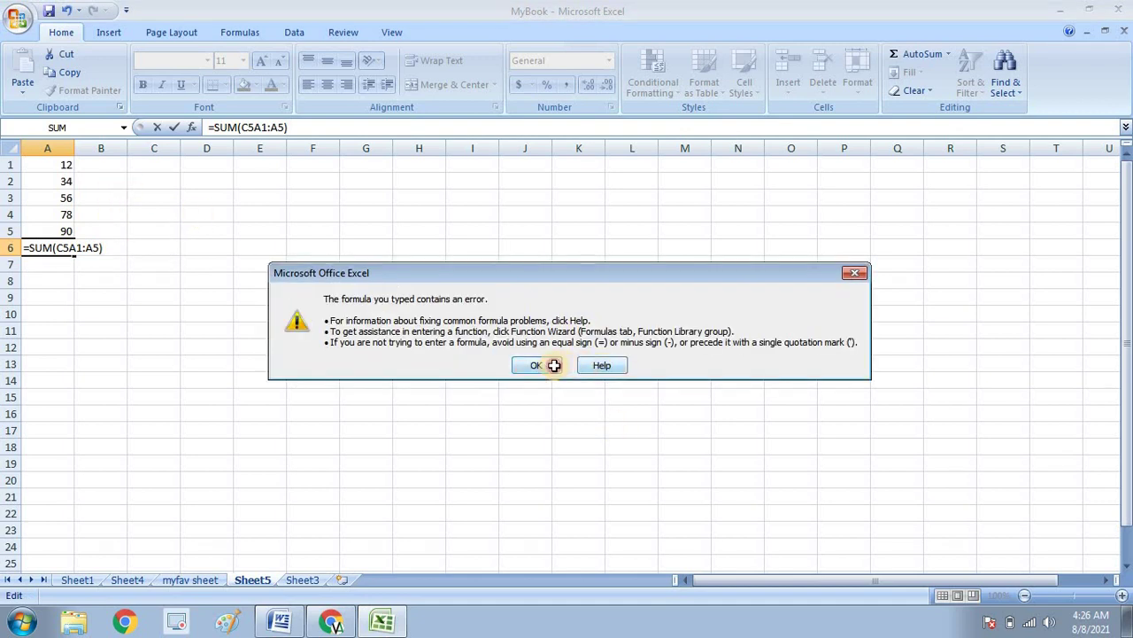
click(554, 365)
click(334, 623)
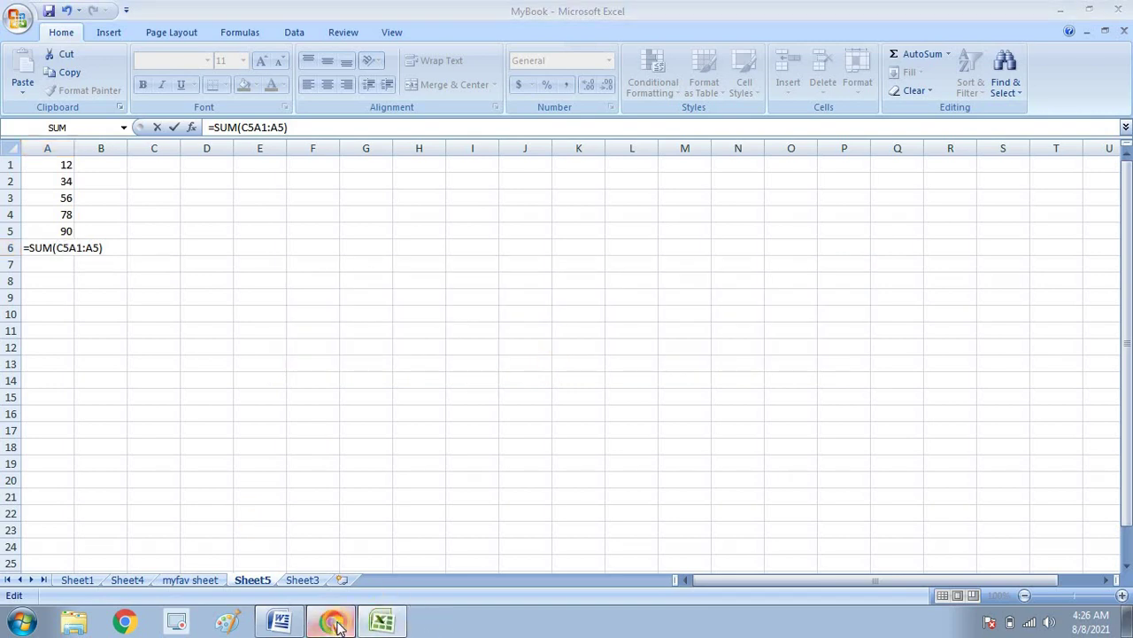